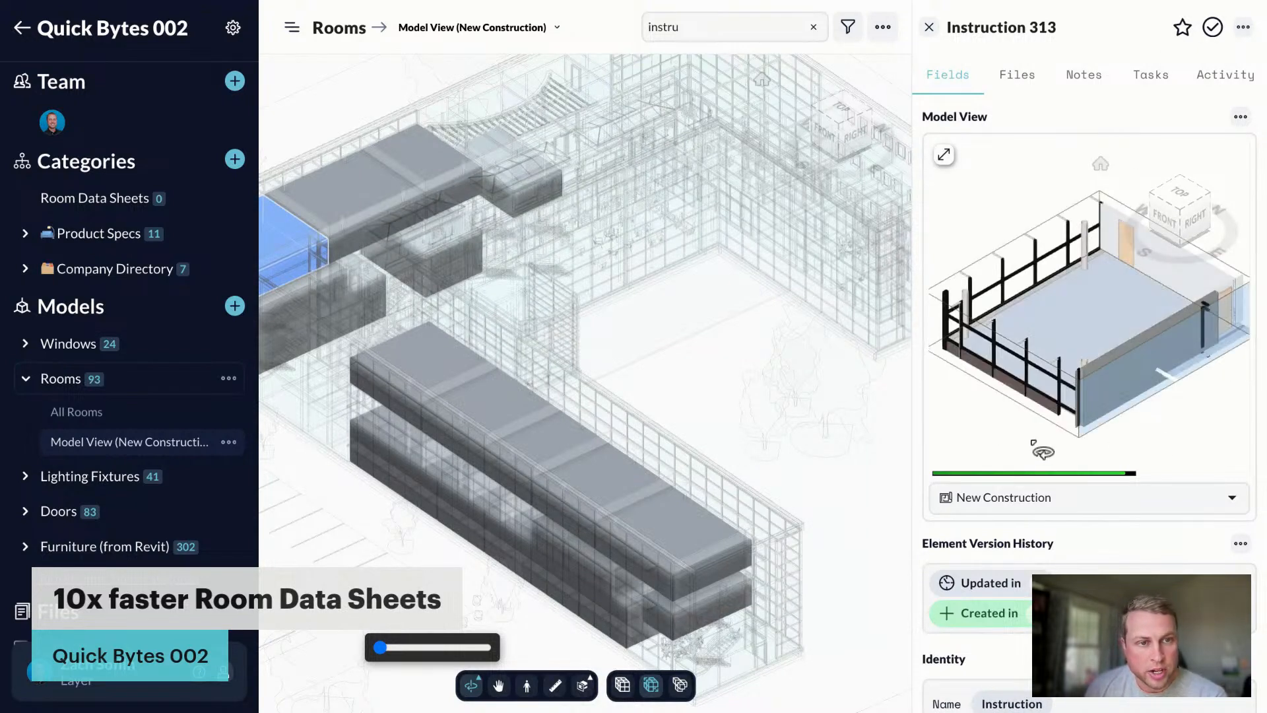
Step: Review the fields of the Instruction 313 room element and close it
{"action": "scroll", "coordinate": [1089, 396], "scroll_direction": "down", "scroll_amount": 7}
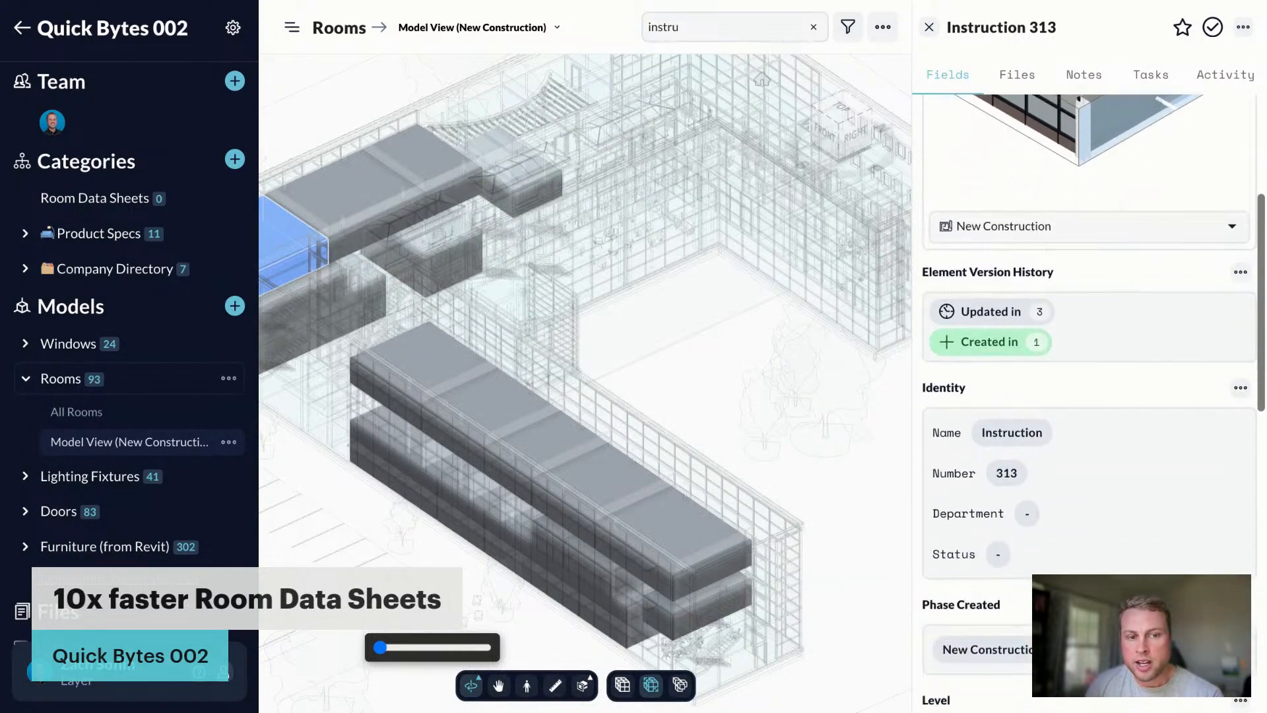
{"action": "scroll", "coordinate": [1070, 555], "scroll_direction": "down", "scroll_amount": 3}
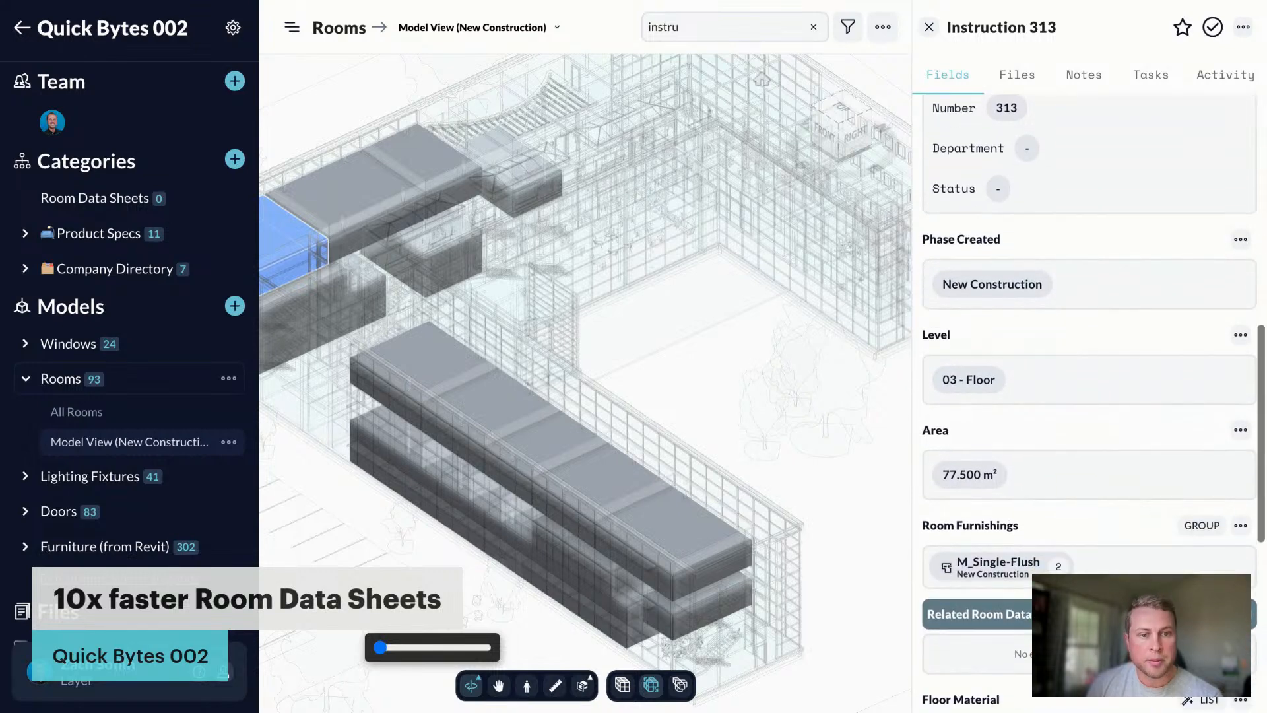
{"action": "scroll", "coordinate": [1070, 555], "scroll_direction": "up", "scroll_amount": 3}
{"action": "scroll", "coordinate": [1071, 567], "scroll_direction": "up", "scroll_amount": 7}
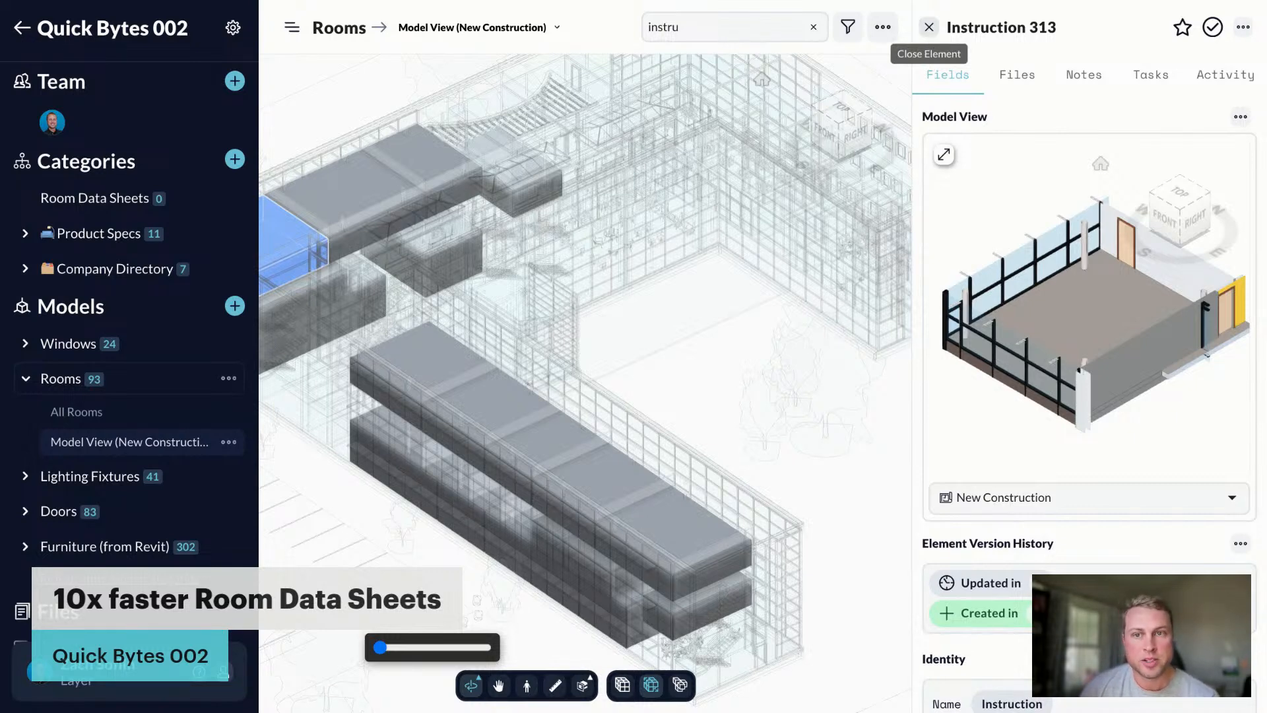
{"action": "left_click", "coordinate": [928, 27]}
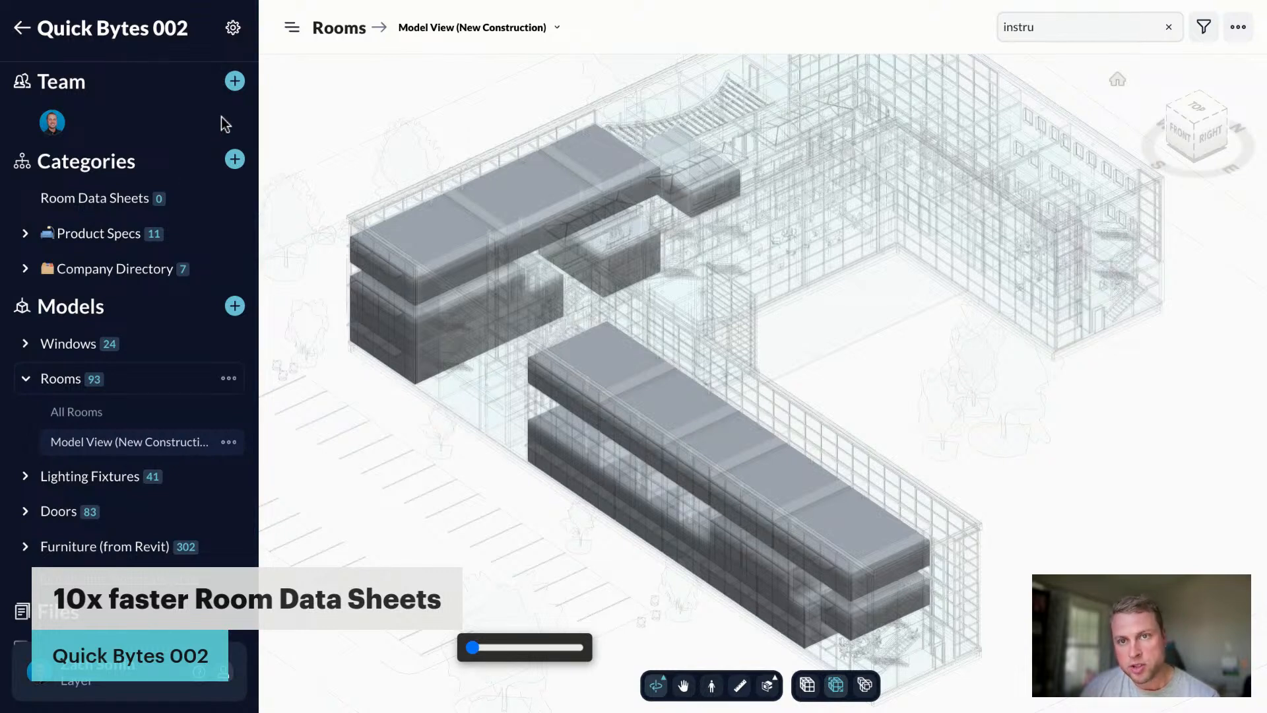
Step: Start an element import into the project and direct the Room Data Sheets sheet to the Room Data Sheets category
{"action": "left_click", "coordinate": [233, 30]}
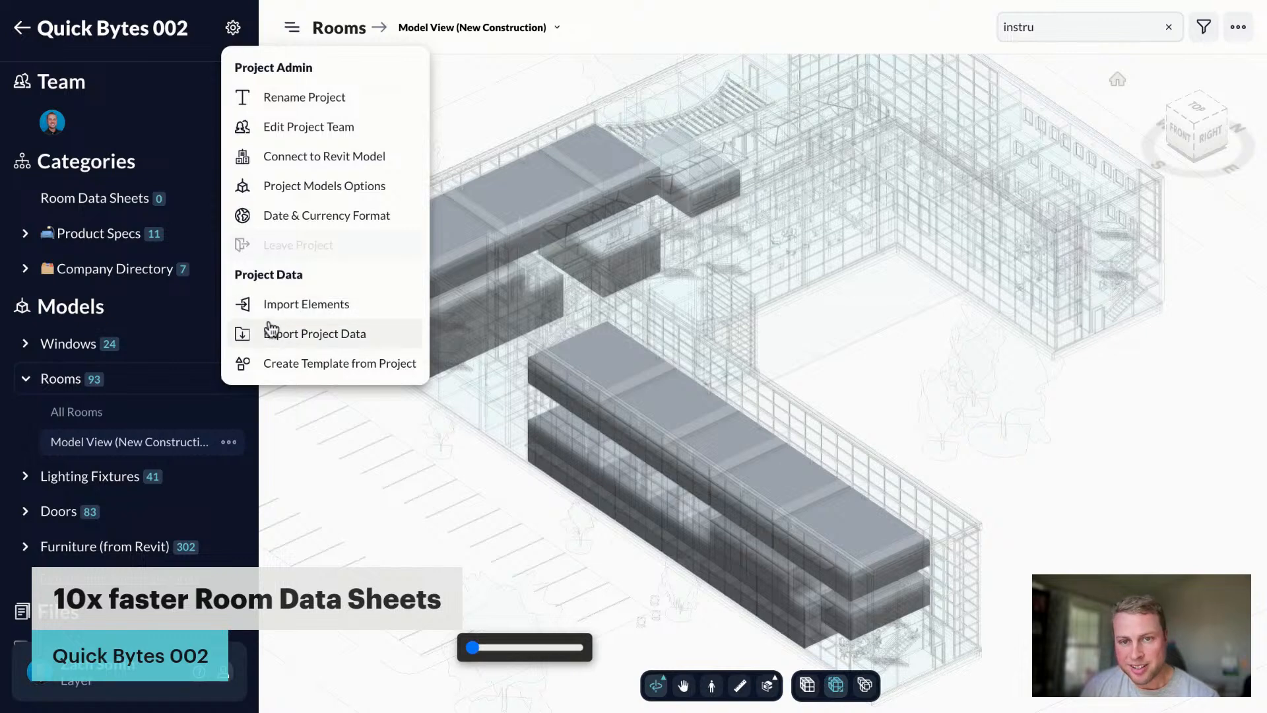
{"action": "left_click", "coordinate": [306, 304]}
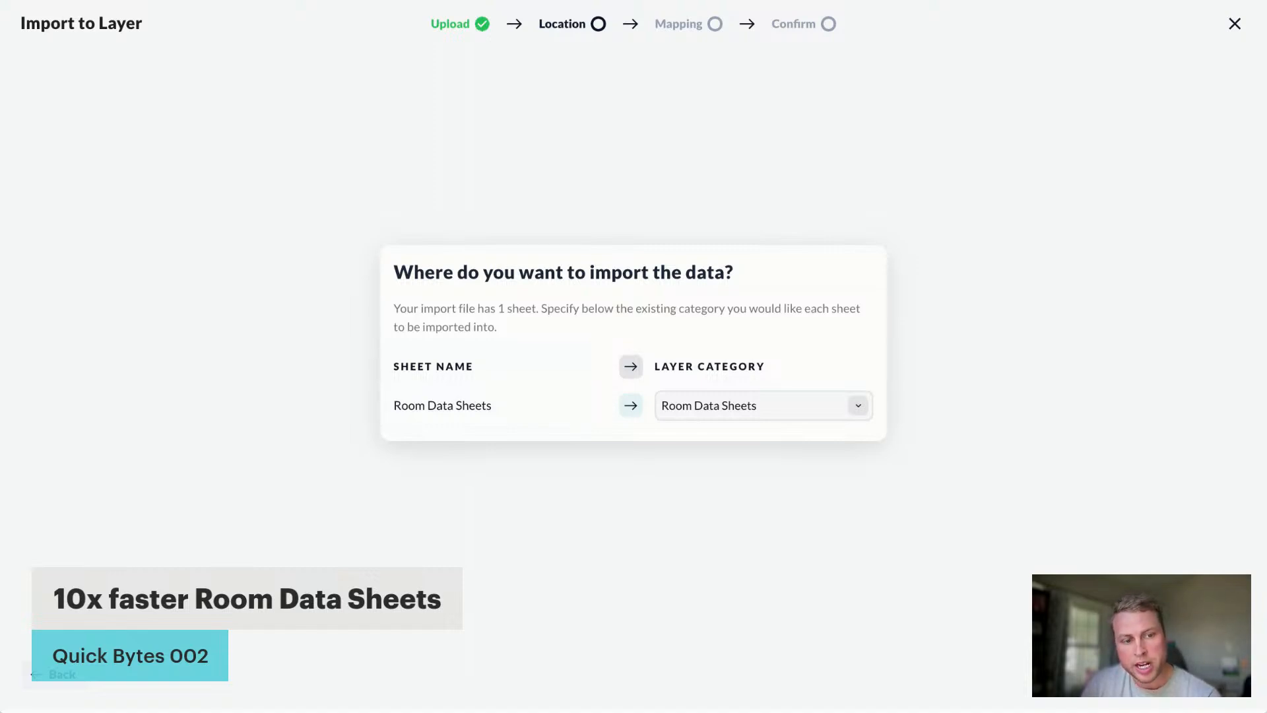
{"action": "left_click", "coordinate": [1176, 687]}
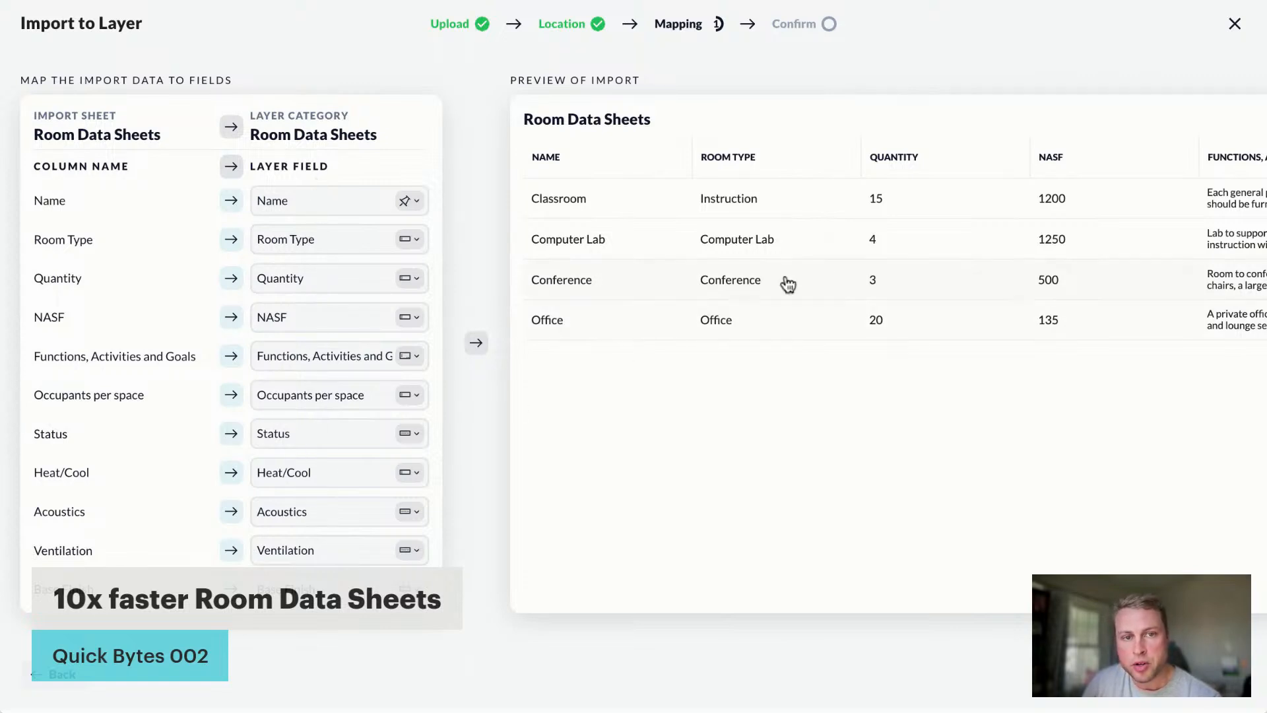
Step: Check the import preview and column-to-field mapping for Room Data Sheets, and confirm the import
{"action": "scroll", "coordinate": [788, 284], "scroll_direction": "right", "scroll_amount": 10}
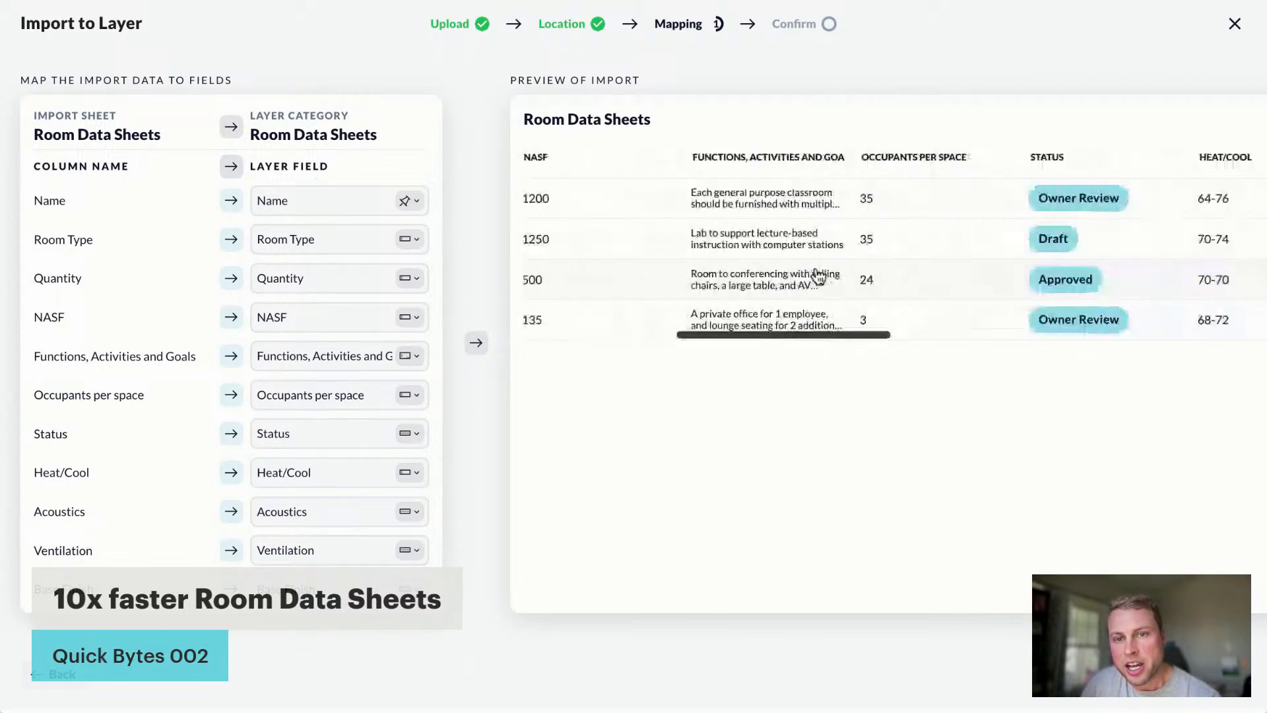
{"action": "scroll", "coordinate": [819, 276], "scroll_direction": "right", "scroll_amount": 7}
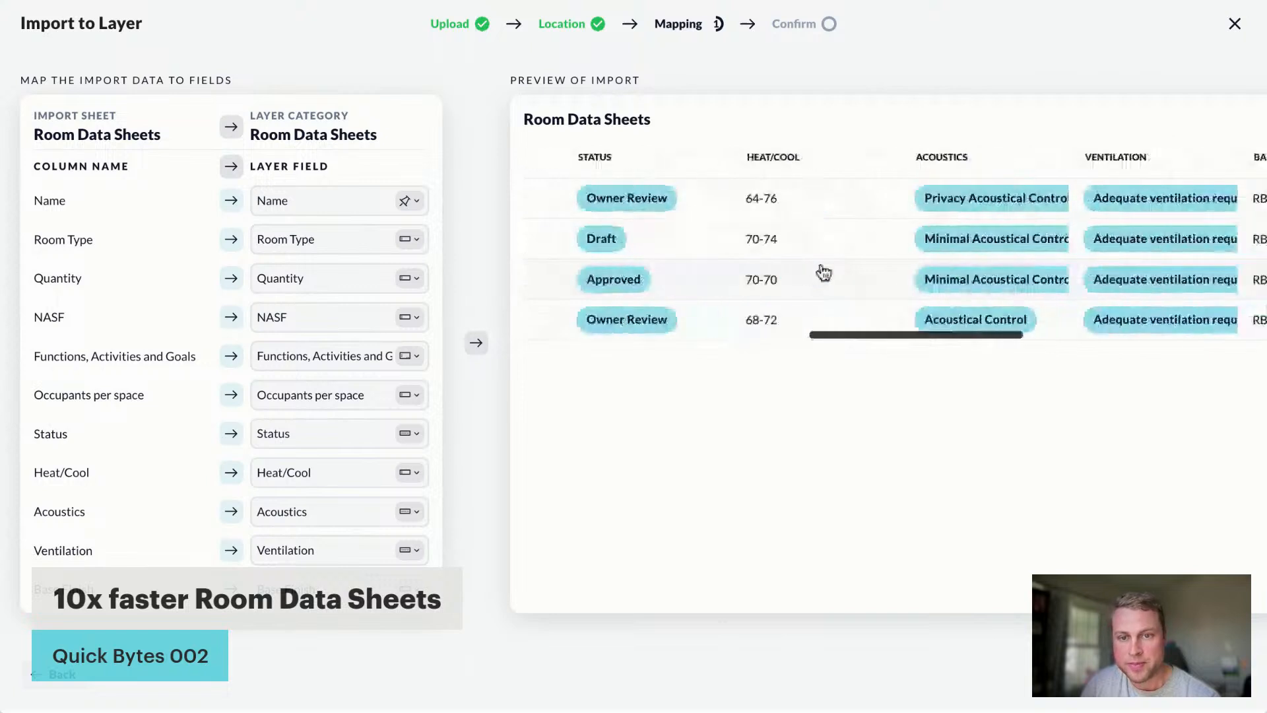
{"action": "scroll", "coordinate": [823, 273], "scroll_direction": "right", "scroll_amount": 3}
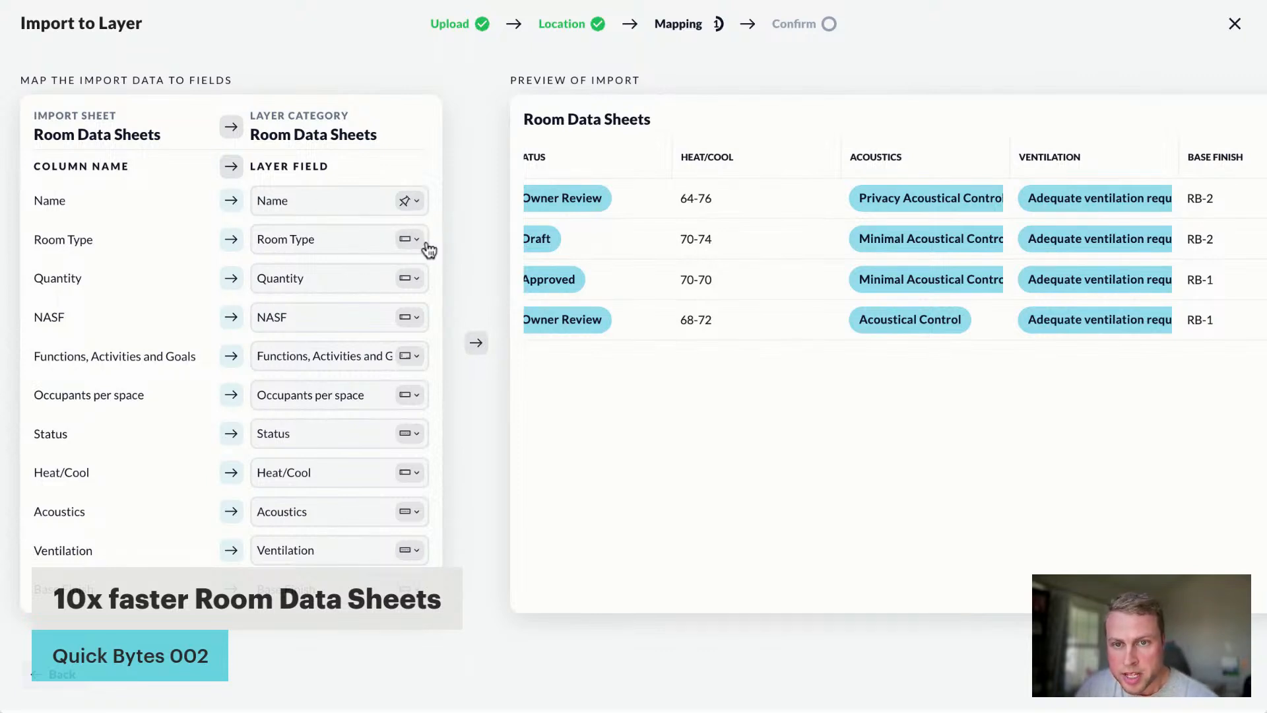
{"action": "scroll", "coordinate": [405, 376], "scroll_direction": "down", "scroll_amount": 2}
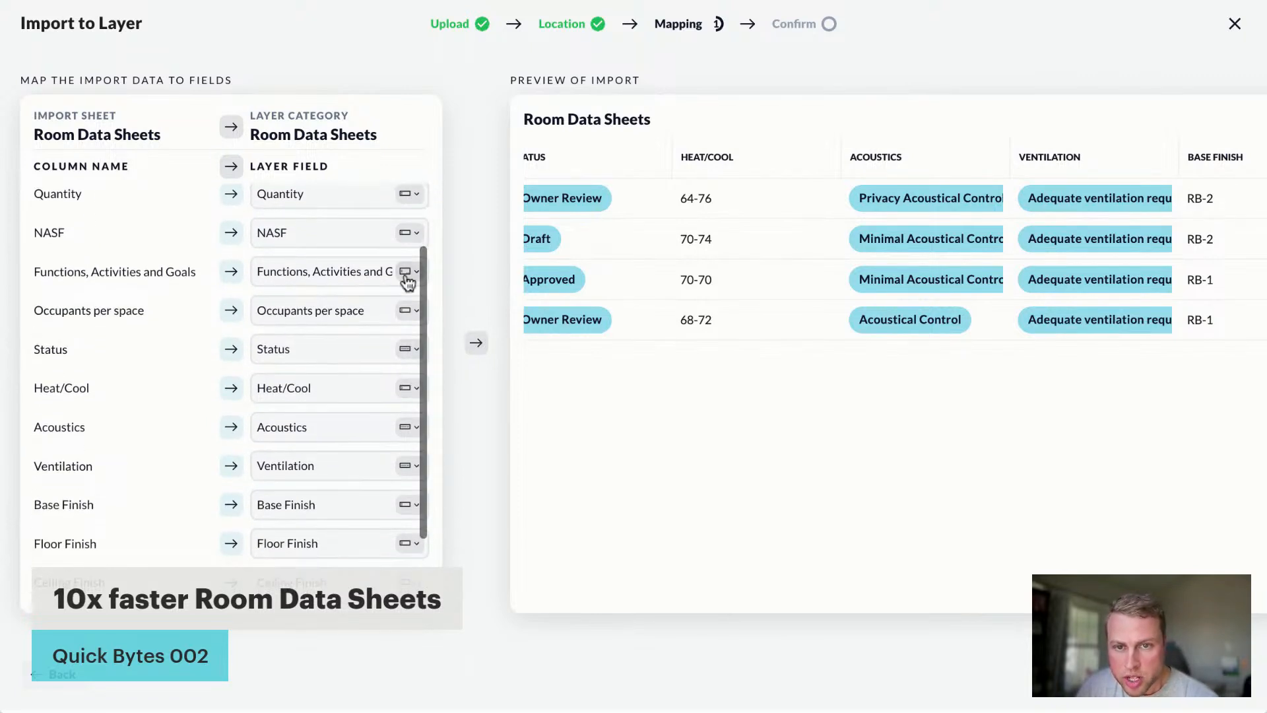
{"action": "scroll", "coordinate": [370, 529], "scroll_direction": "down", "scroll_amount": 2}
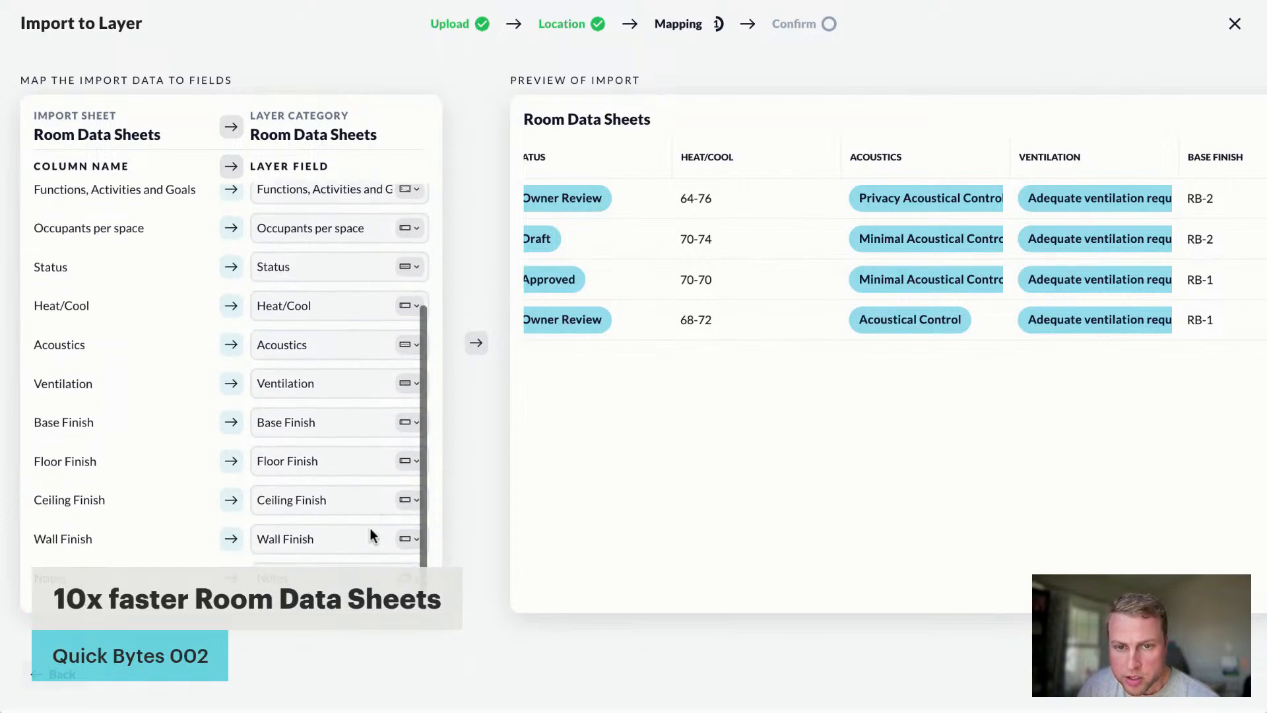
{"action": "scroll", "coordinate": [370, 494], "scroll_direction": "up", "scroll_amount": 4}
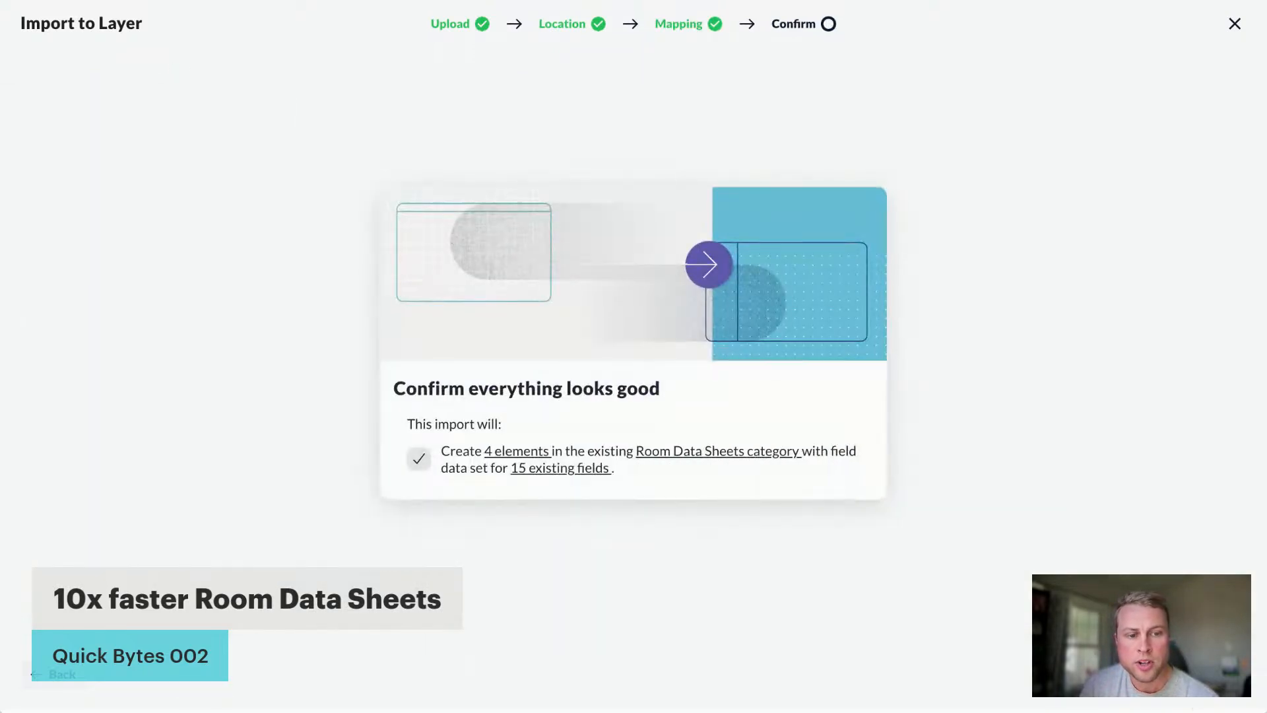
{"action": "left_click", "coordinate": [1206, 674]}
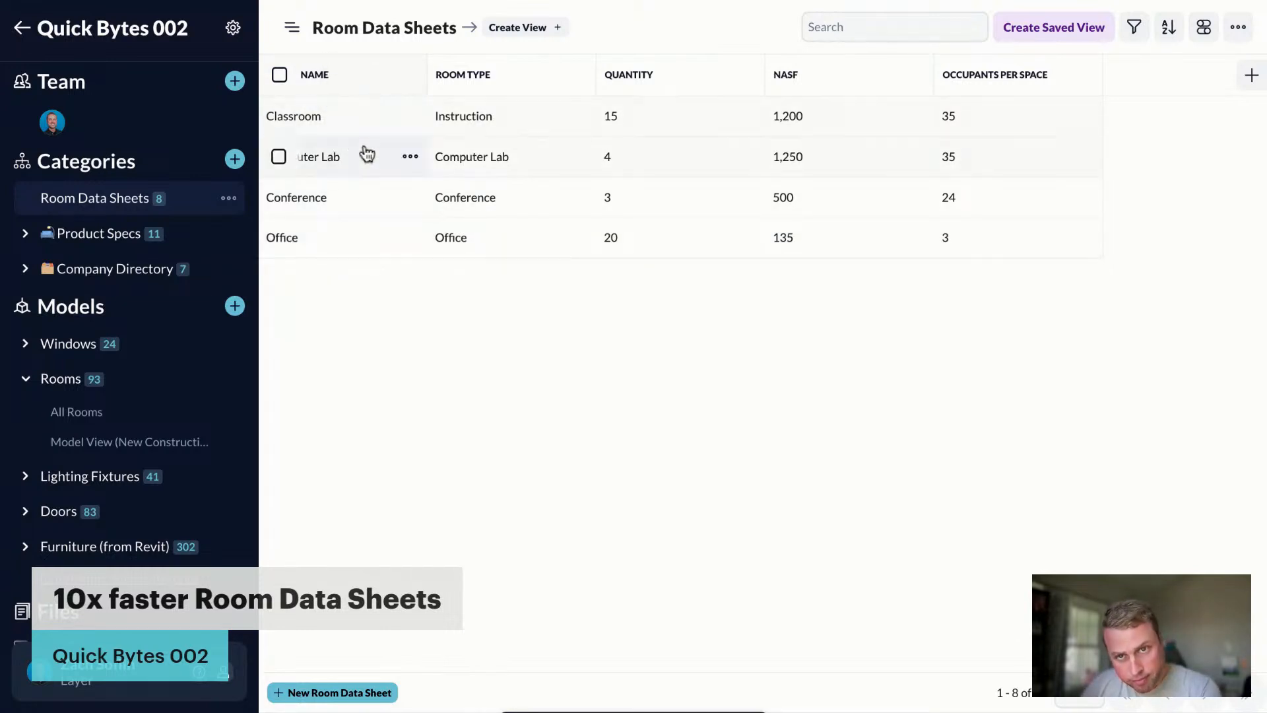
Step: Open the Classroom room data sheet, adjust its detail pane width, and review its fields from Room Type through Notes
{"action": "left_click", "coordinate": [340, 127]}
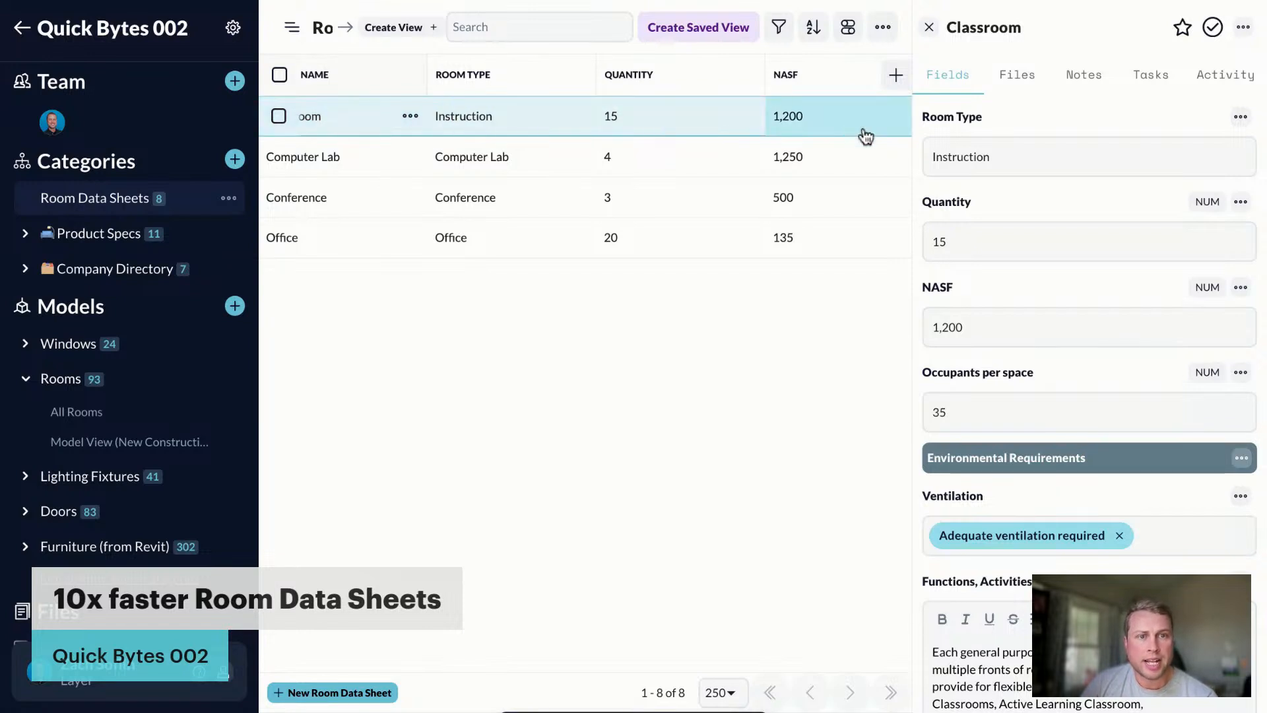
{"action": "left_click_drag", "start_coordinate": [914, 165], "coordinate": [868, 163]}
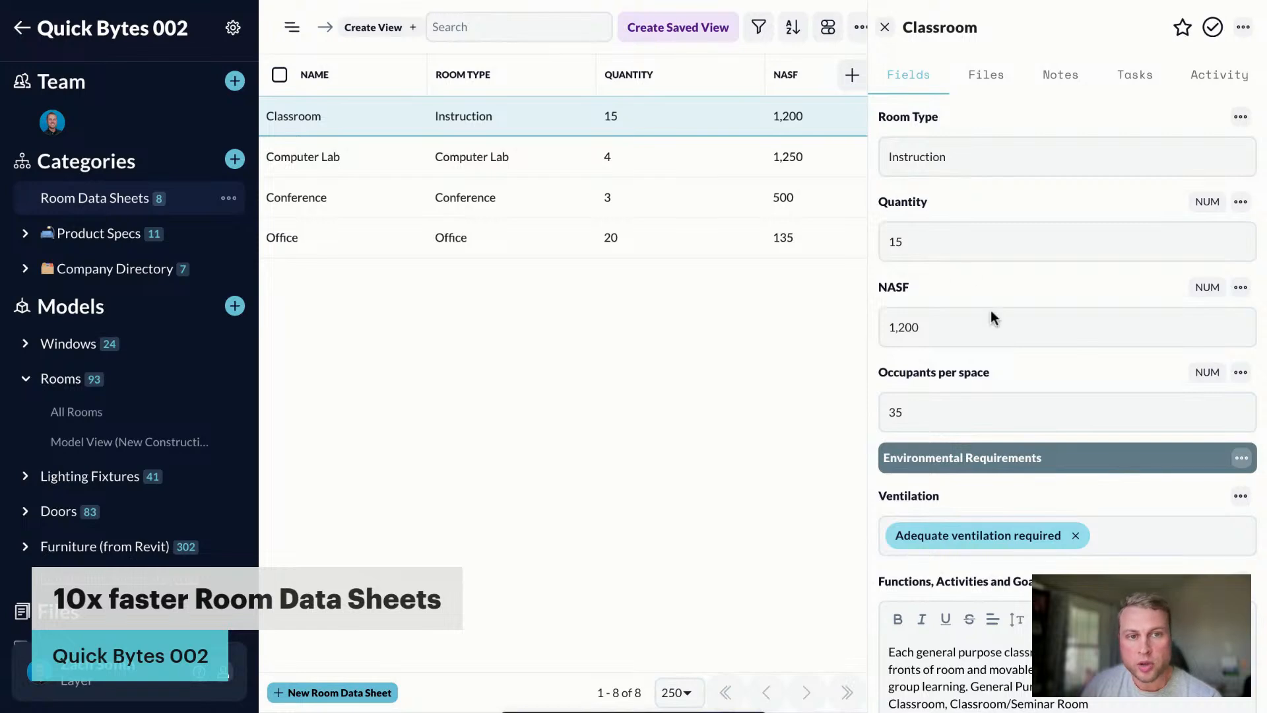
{"action": "scroll", "coordinate": [1008, 358], "scroll_direction": "down", "scroll_amount": 2}
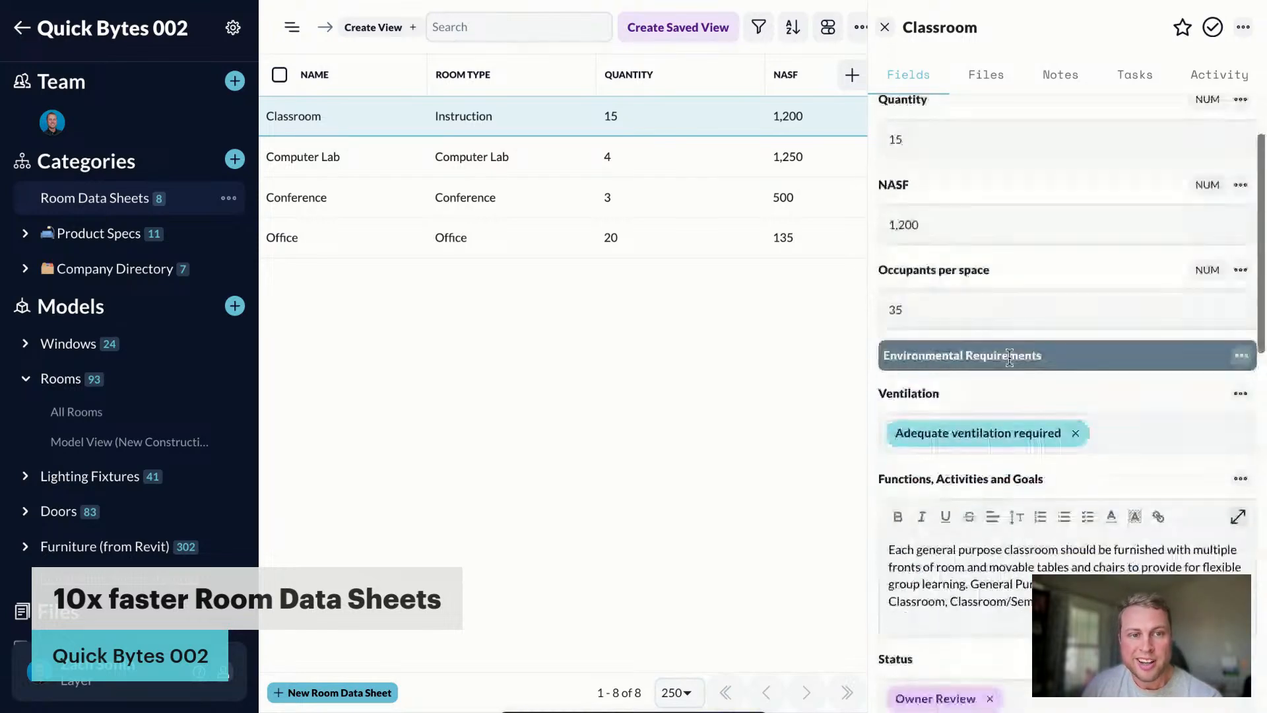
{"action": "scroll", "coordinate": [1008, 358], "scroll_direction": "down", "scroll_amount": 2}
{"action": "scroll", "coordinate": [1008, 360], "scroll_direction": "down", "scroll_amount": 5}
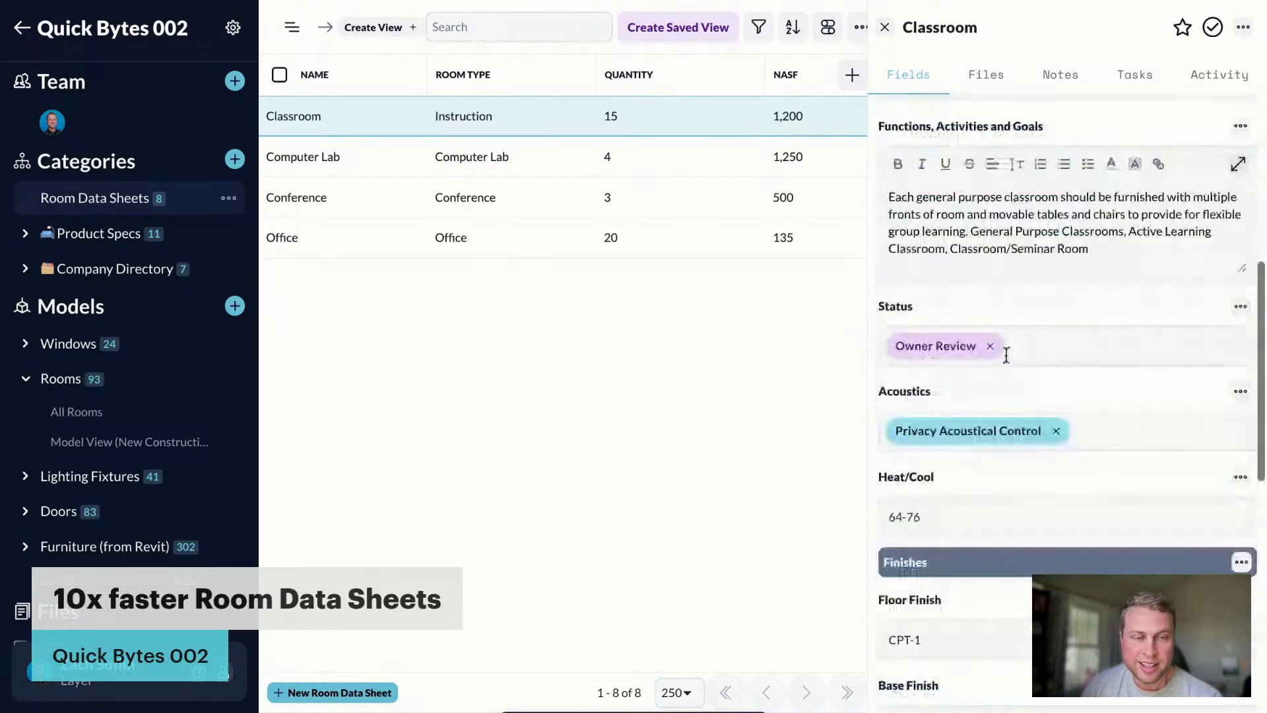
{"action": "scroll", "coordinate": [1006, 355], "scroll_direction": "down", "scroll_amount": 6}
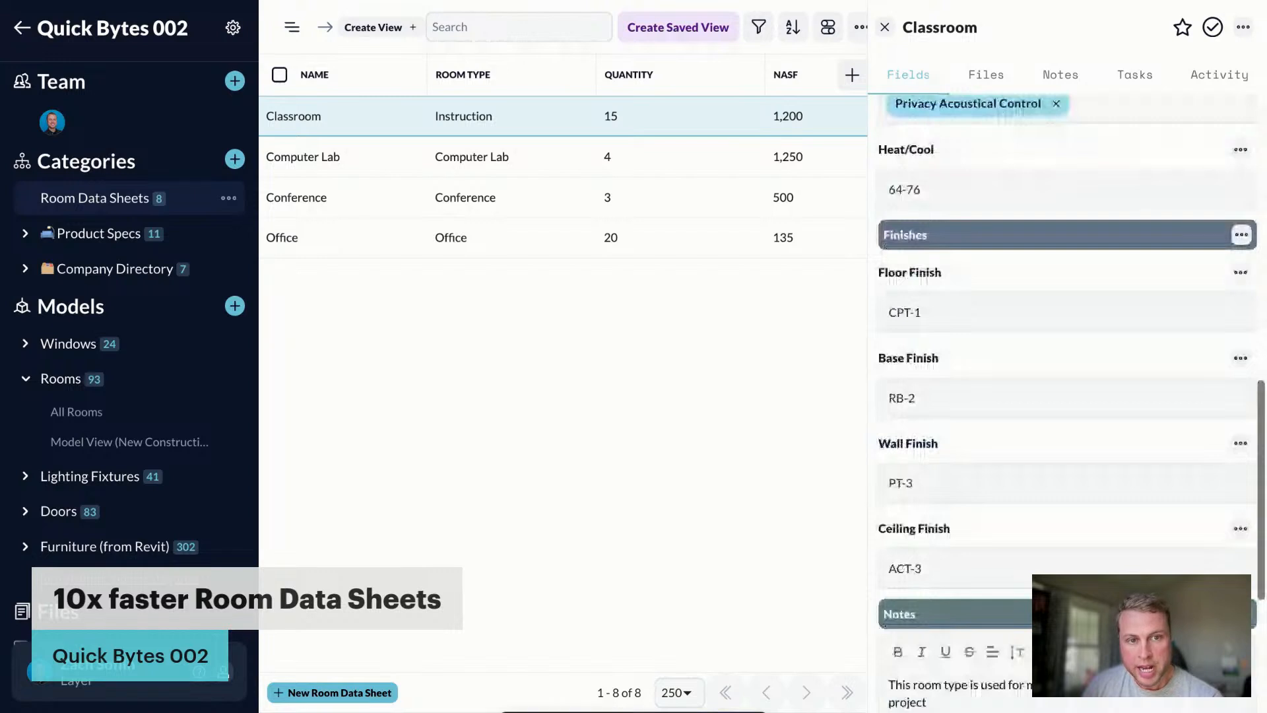
{"action": "scroll", "coordinate": [1069, 356], "scroll_direction": "down", "scroll_amount": 6}
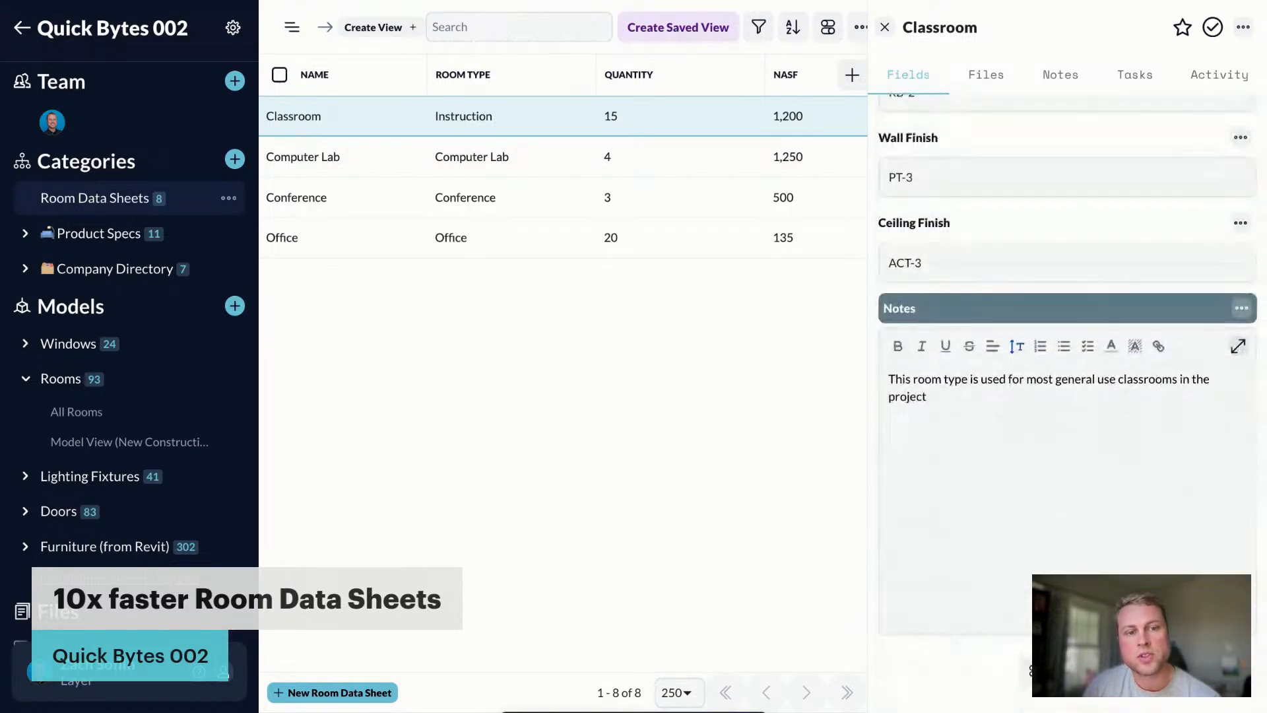
{"action": "scroll", "coordinate": [1067, 370], "scroll_direction": "up", "scroll_amount": 15}
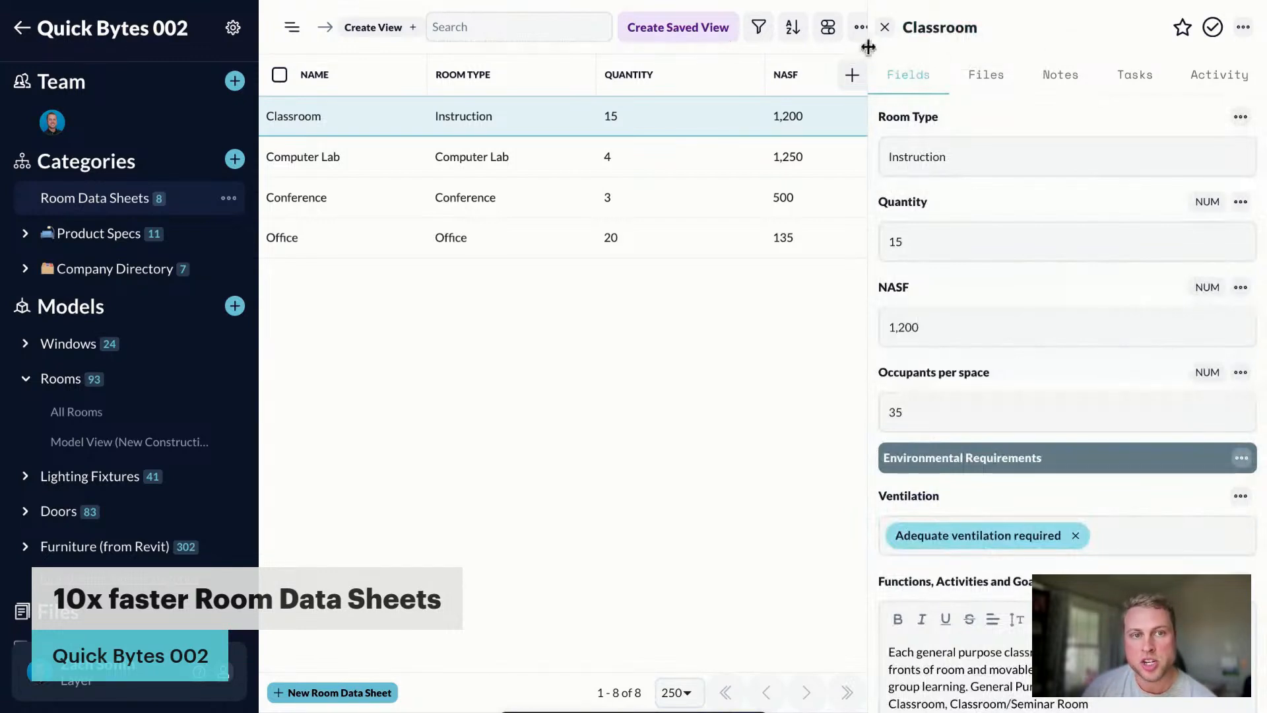
{"action": "left_click_drag", "start_coordinate": [867, 47], "coordinate": [891, 47]}
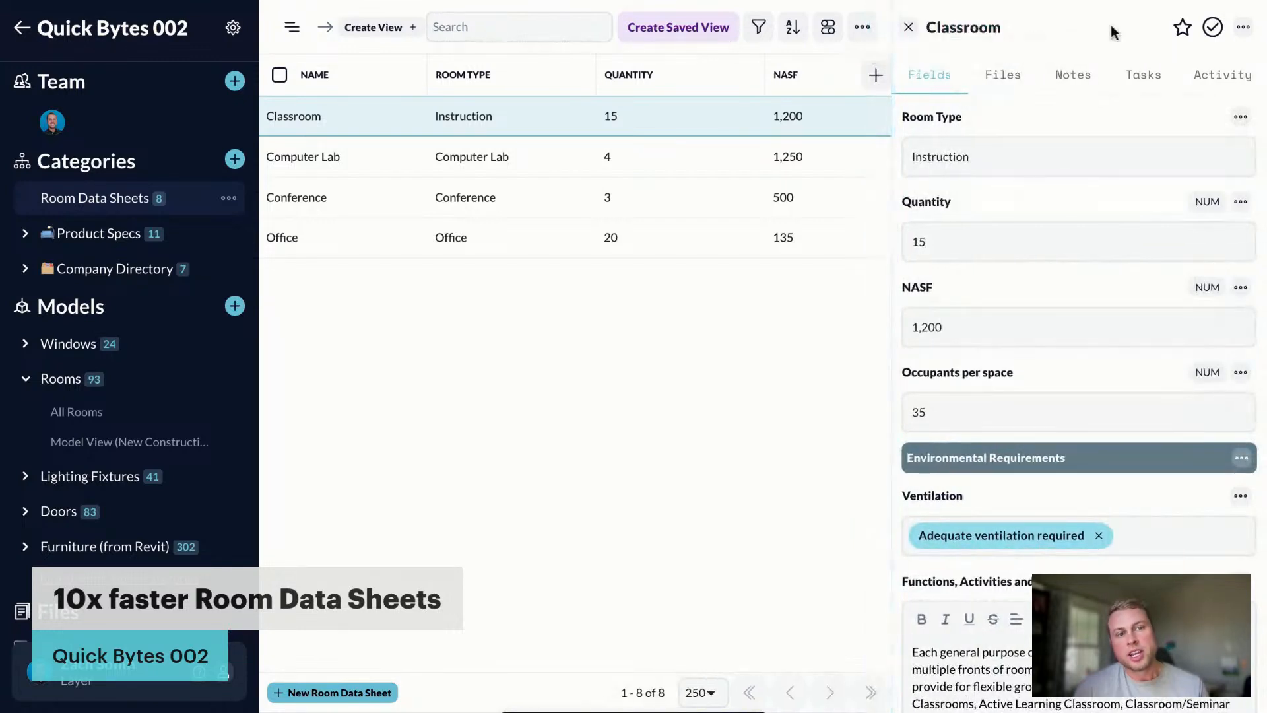
{"action": "scroll", "coordinate": [1021, 522], "scroll_direction": "down", "scroll_amount": 1}
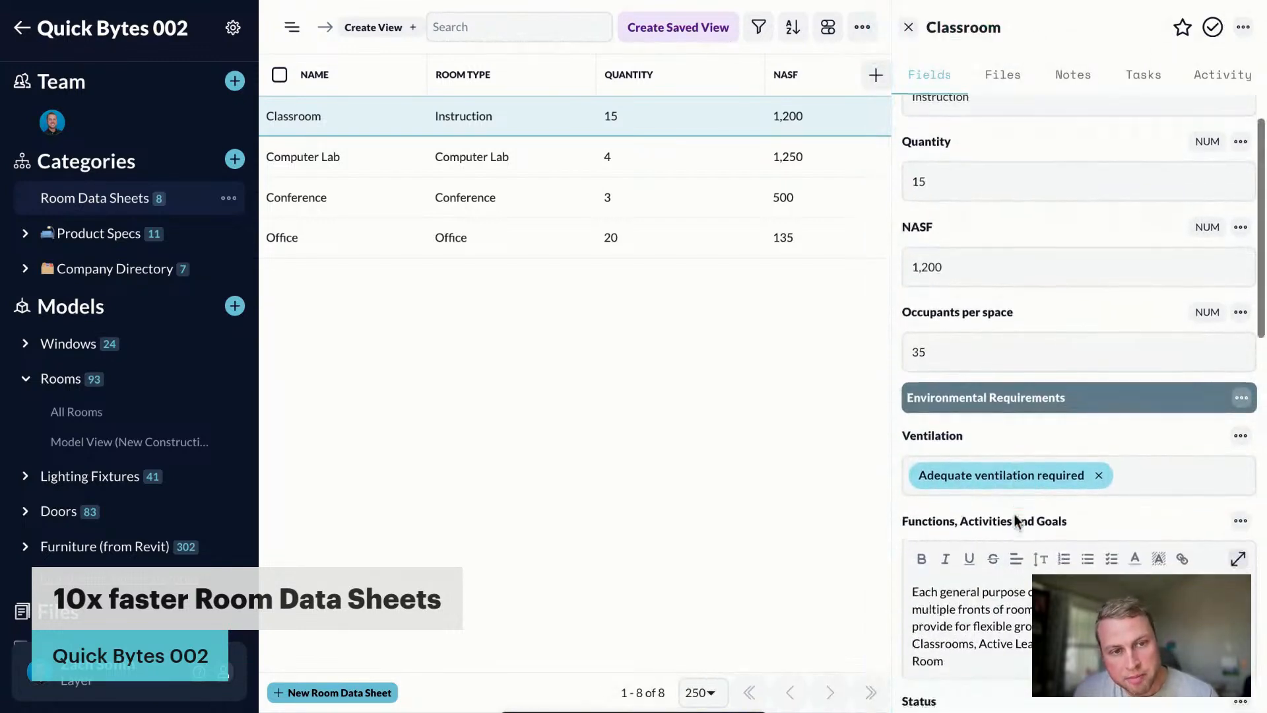
Step: Create a File field named Inspiration Photo with the Gallery view mode in Room Data Sheets
{"action": "left_click", "coordinate": [874, 78]}
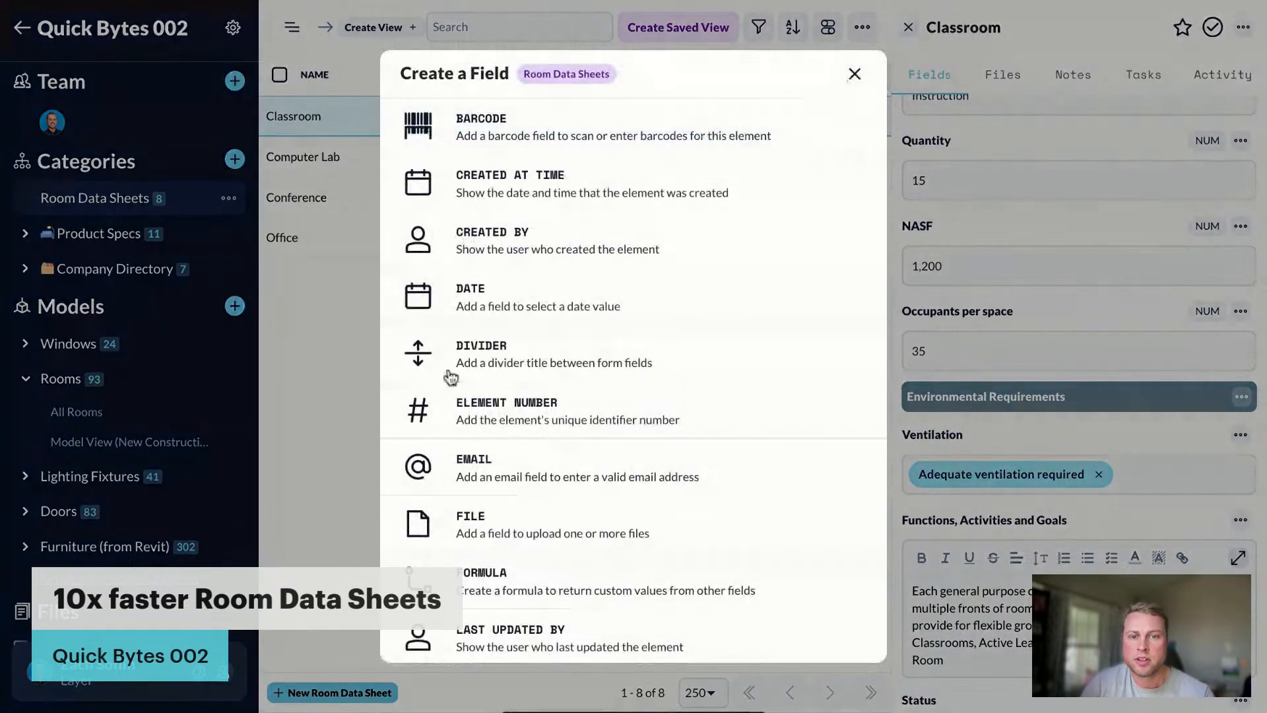
{"action": "left_click", "coordinate": [480, 525]}
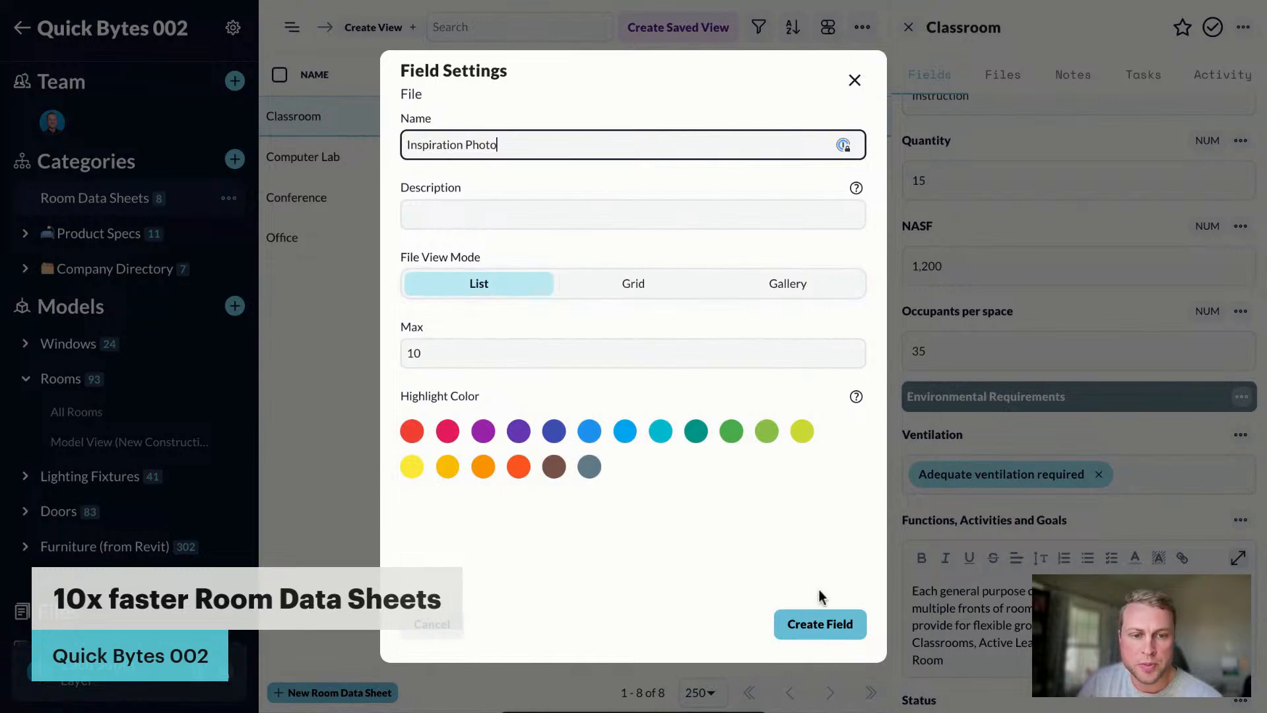
{"action": "left_click", "coordinate": [789, 288]}
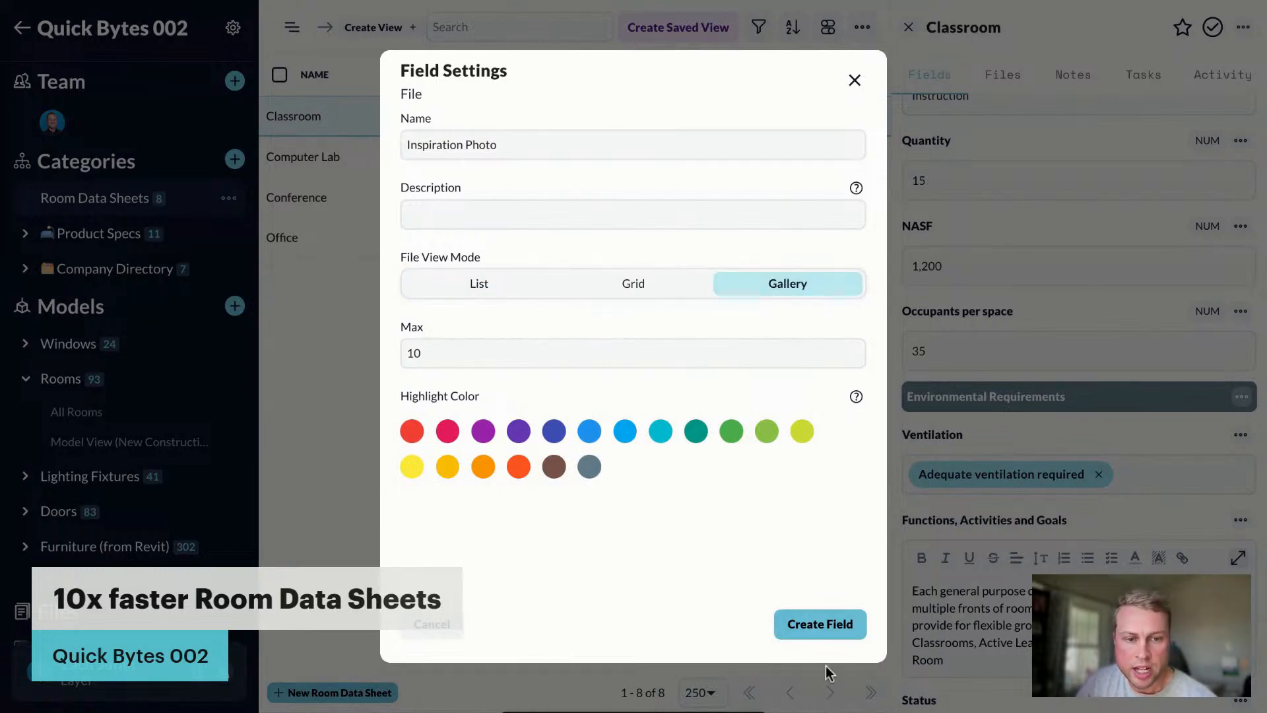
{"action": "left_click", "coordinate": [825, 620]}
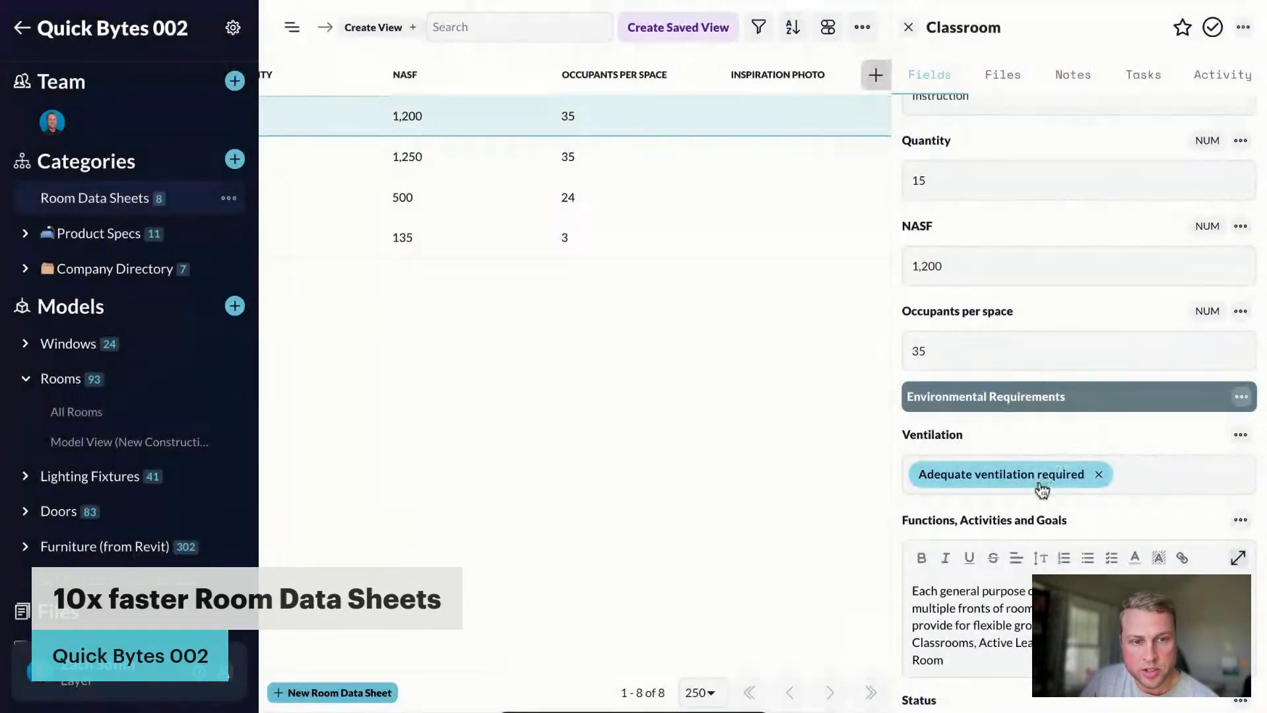
Step: Add a photo to the Inspiration Photo field of the Classroom room data sheet
{"action": "scroll", "coordinate": [1080, 391], "scroll_direction": "down", "scroll_amount": 10}
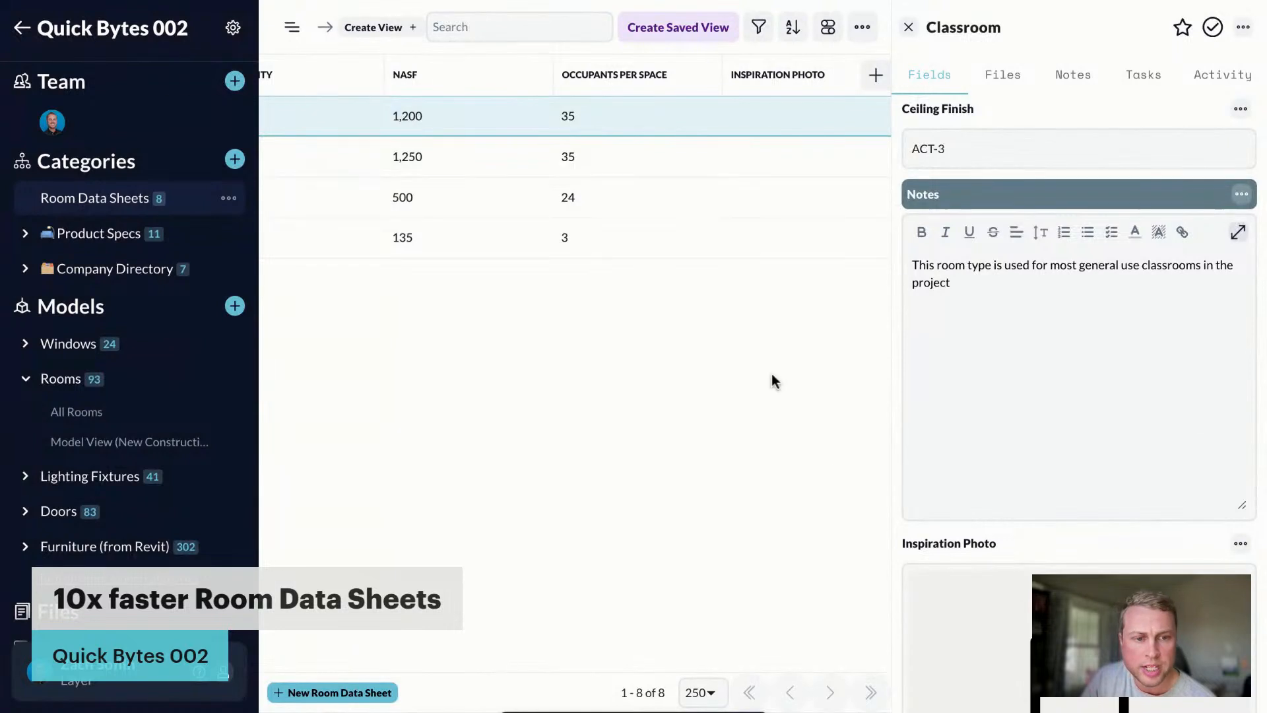
{"action": "scroll", "coordinate": [1056, 547], "scroll_direction": "down", "scroll_amount": 4}
{"action": "scroll", "coordinate": [363, 180], "scroll_direction": "left", "scroll_amount": 3}
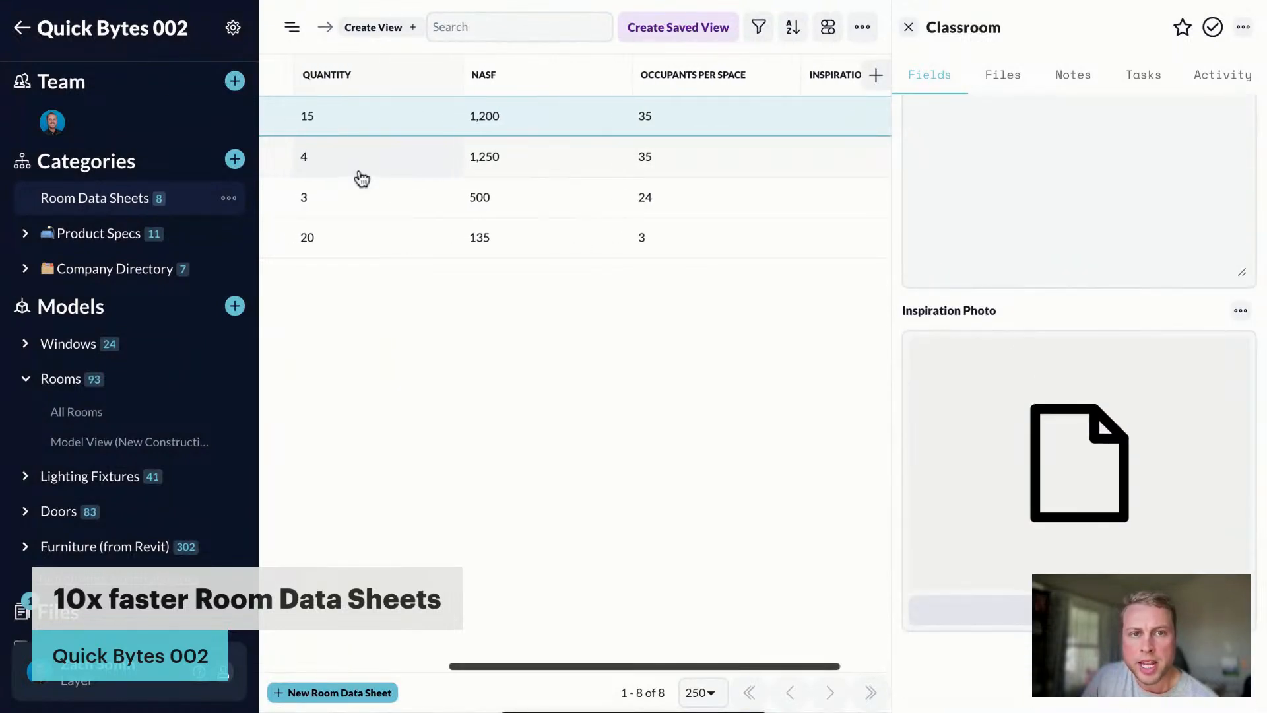
{"action": "scroll", "coordinate": [396, 180], "scroll_direction": "right", "scroll_amount": 3}
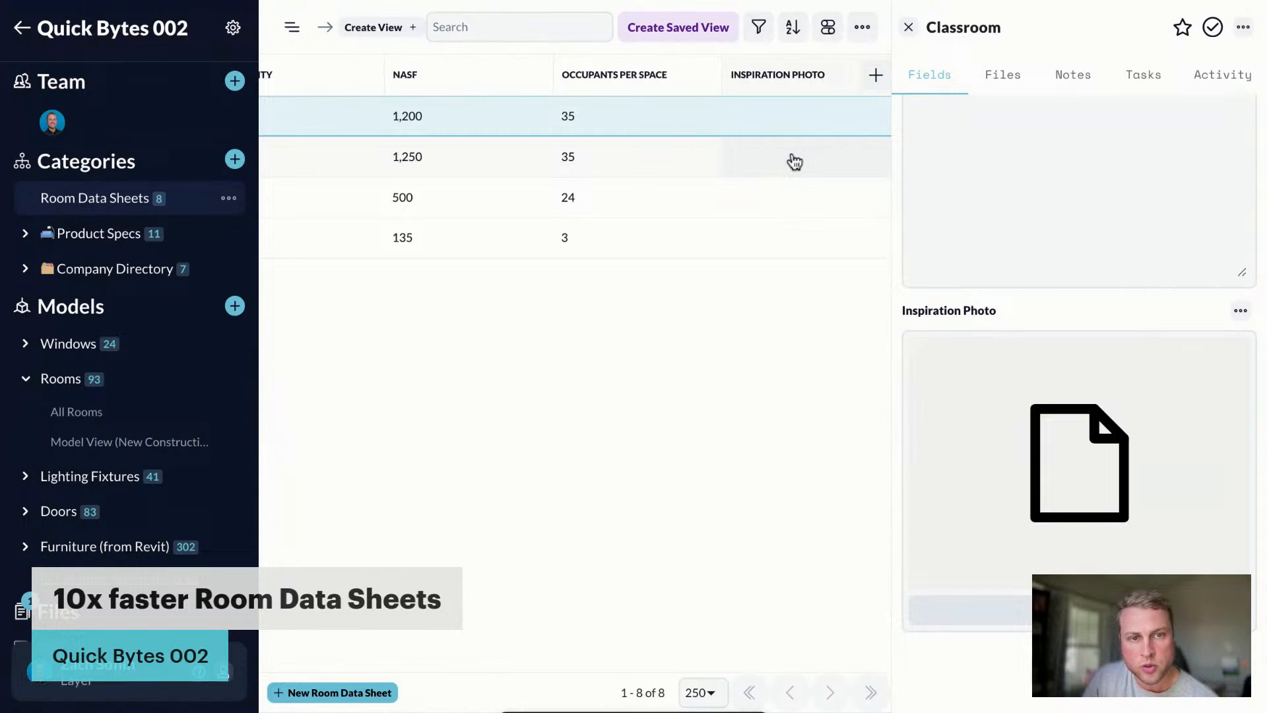
Step: Add inspiration photos to the Computer Lab and Conference room data sheets
{"action": "left_click", "coordinate": [795, 162]}
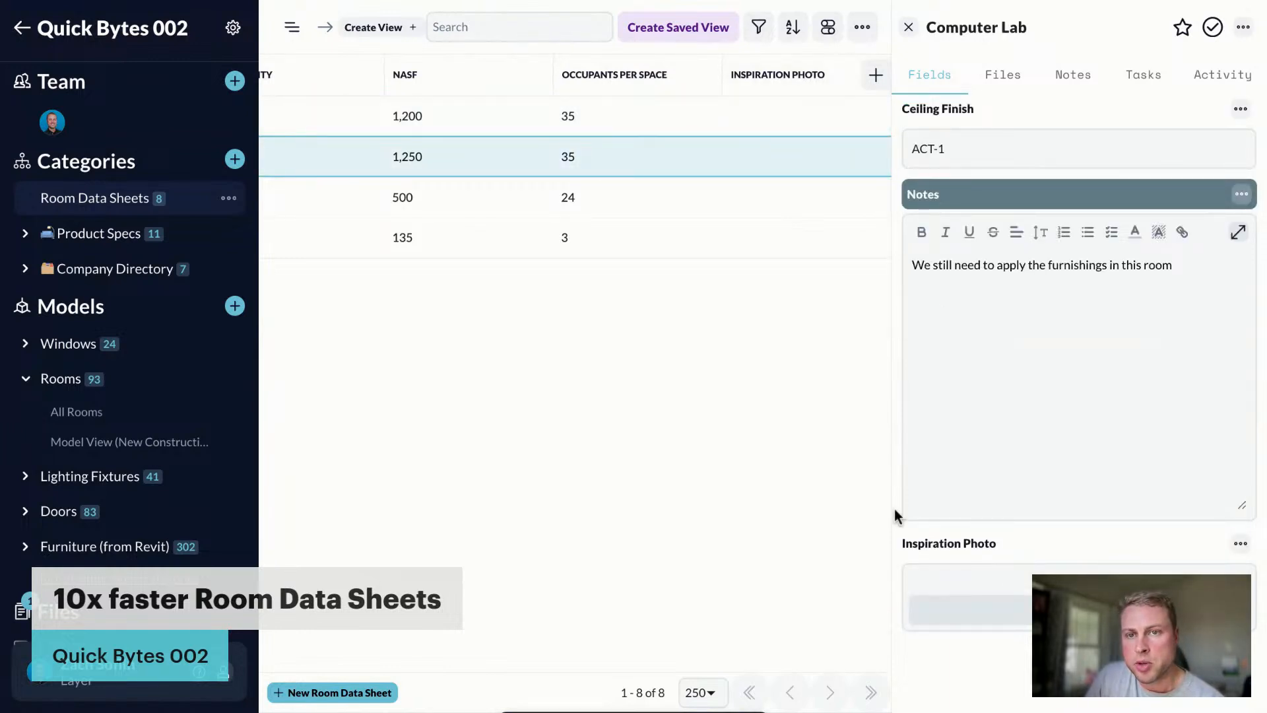
{"action": "left_click", "coordinate": [803, 204]}
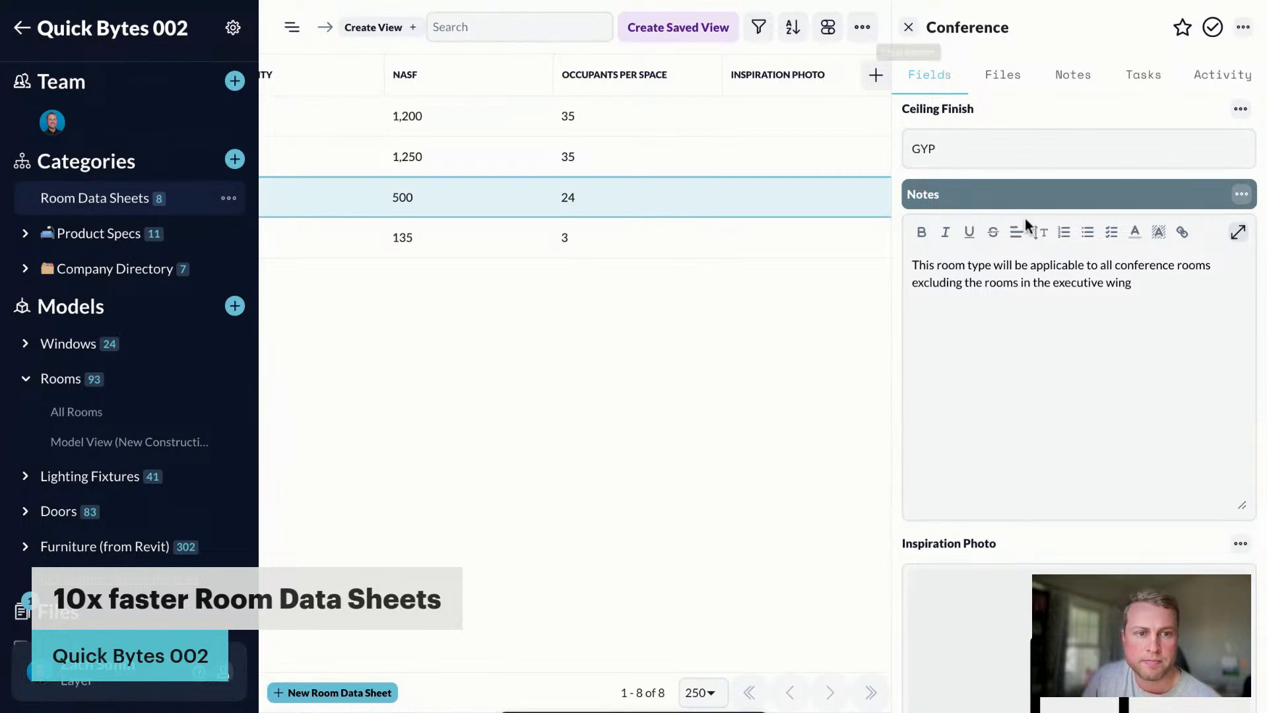
{"action": "scroll", "coordinate": [1030, 537], "scroll_direction": "down", "scroll_amount": 3}
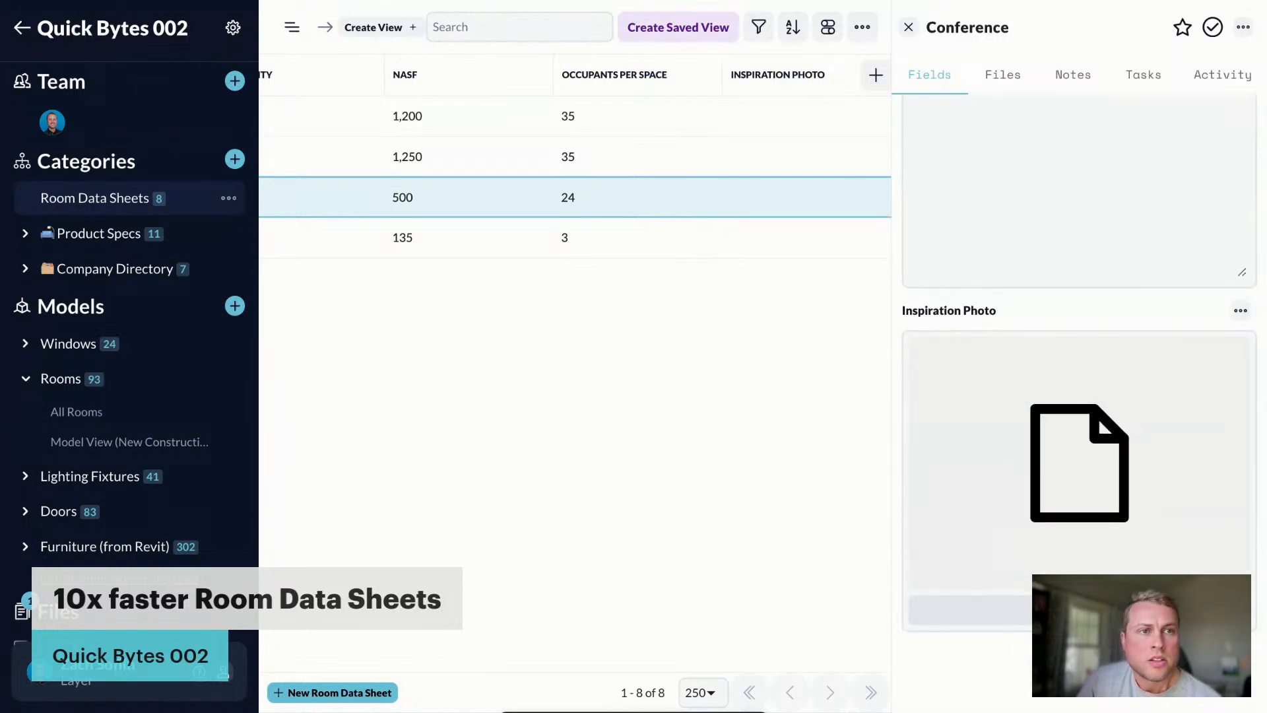
{"action": "scroll", "coordinate": [1015, 467], "scroll_direction": "up", "scroll_amount": 8}
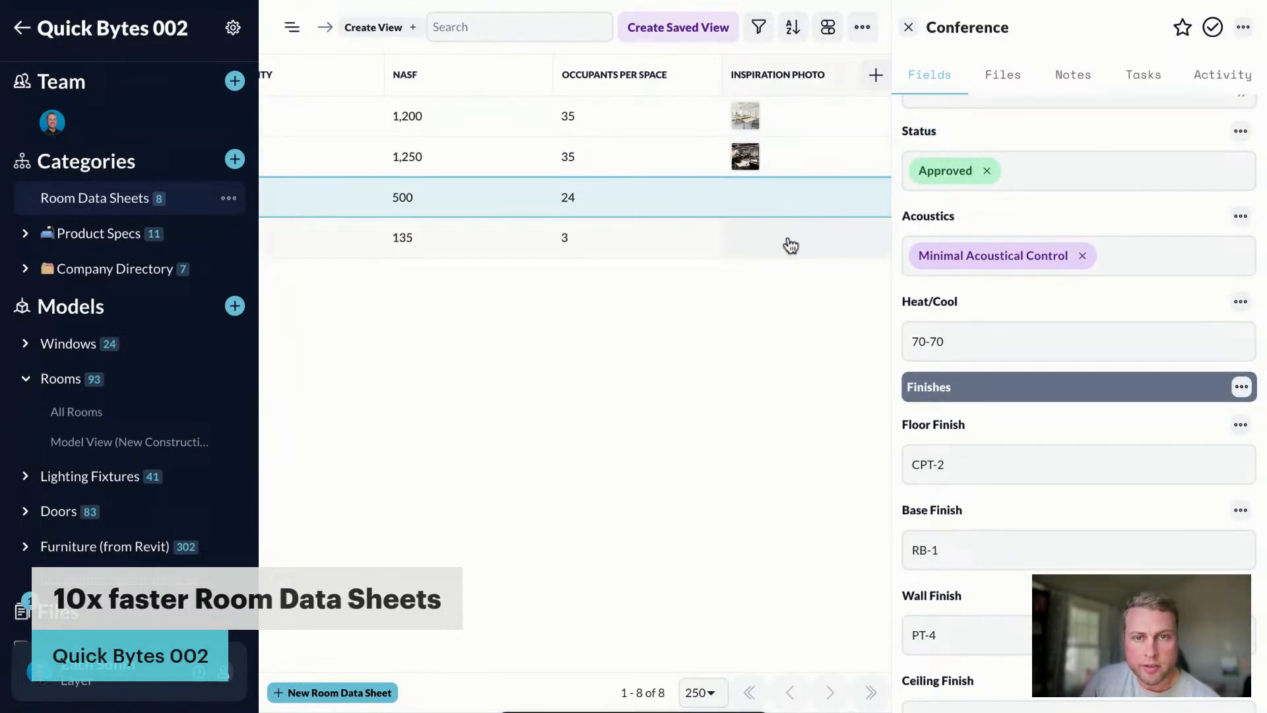
{"action": "scroll", "coordinate": [1053, 335], "scroll_direction": "up", "scroll_amount": 4}
{"action": "scroll", "coordinate": [1052, 334], "scroll_direction": "up", "scroll_amount": 5}
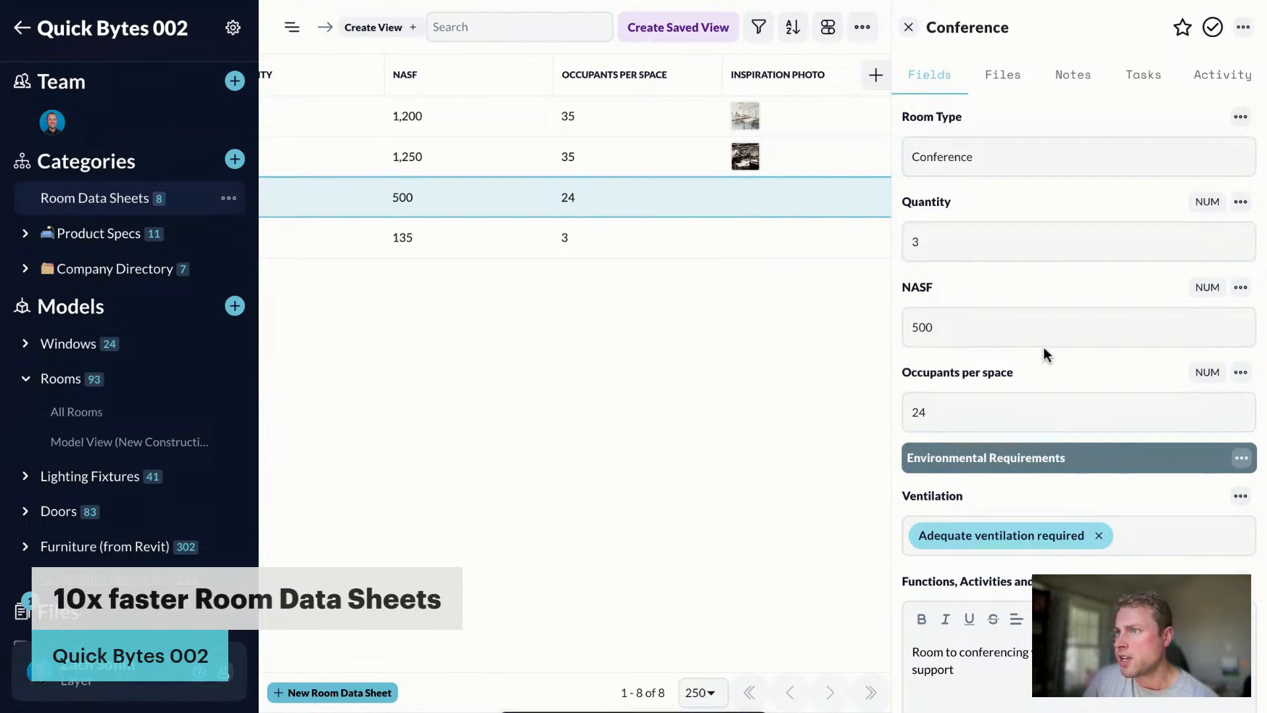
Step: Start a Lookup field named Related Rooms in Room Data Sheets with the Automatic lookup type
{"action": "scroll", "coordinate": [1043, 347], "scroll_direction": "down", "scroll_amount": 3}
{"action": "scroll", "coordinate": [1044, 346], "scroll_direction": "down", "scroll_amount": 4}
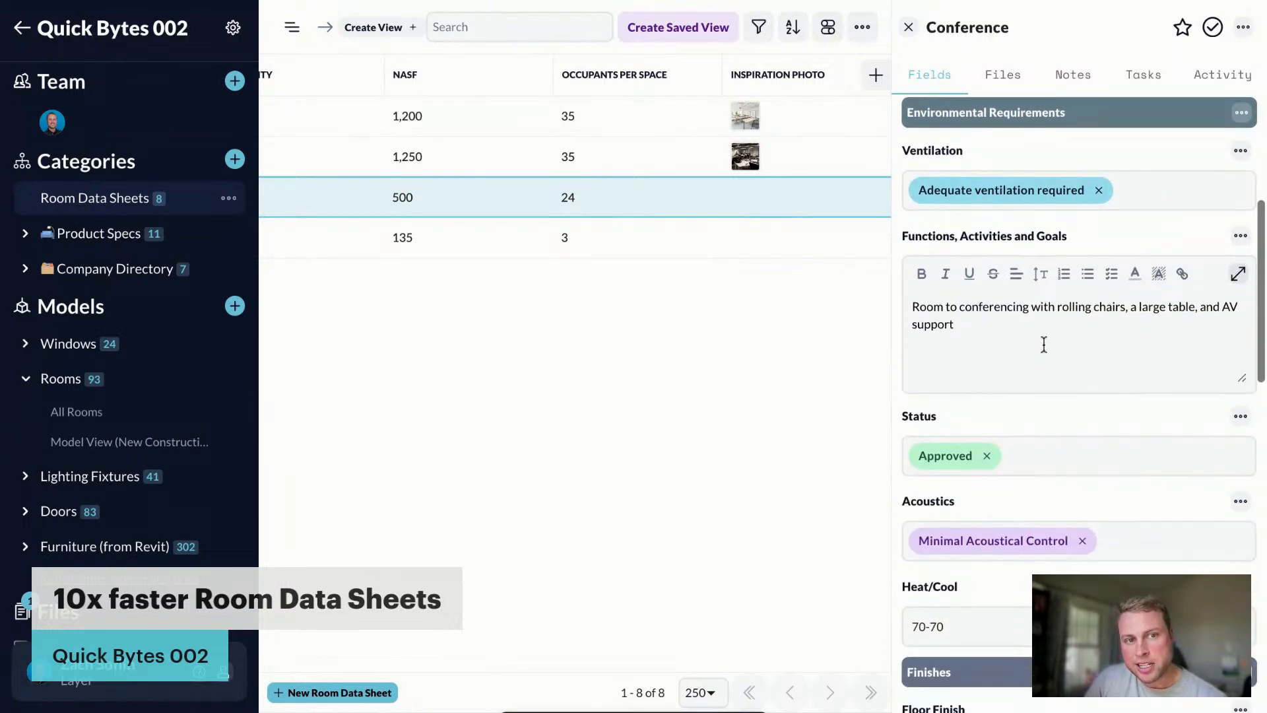
{"action": "scroll", "coordinate": [1044, 343], "scroll_direction": "down", "scroll_amount": 6}
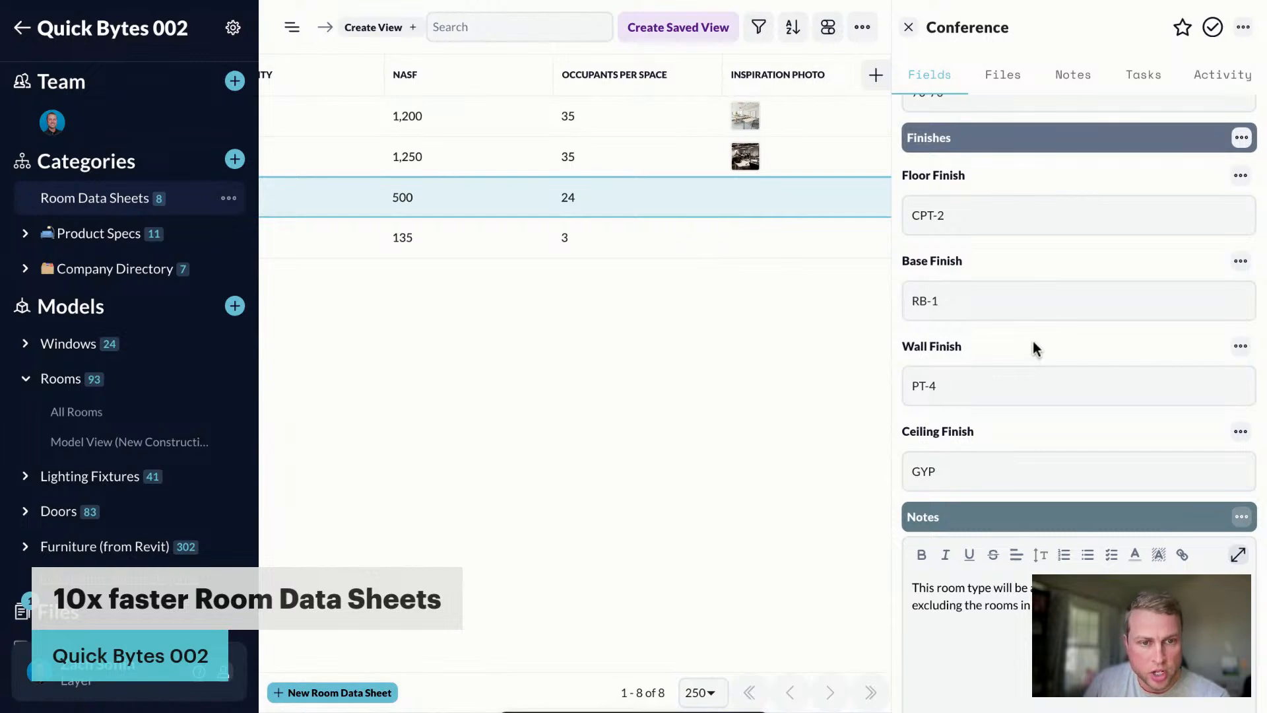
{"action": "scroll", "coordinate": [1032, 342], "scroll_direction": "down", "scroll_amount": 8}
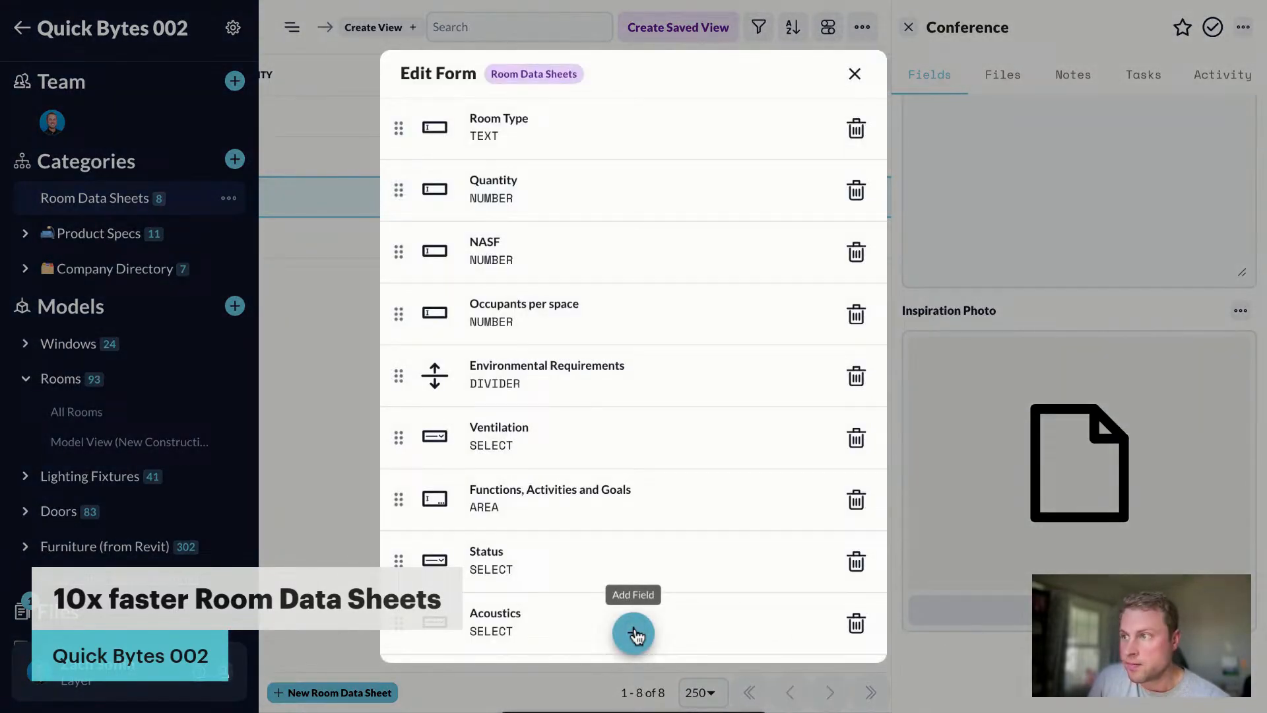
{"action": "left_click", "coordinate": [633, 627]}
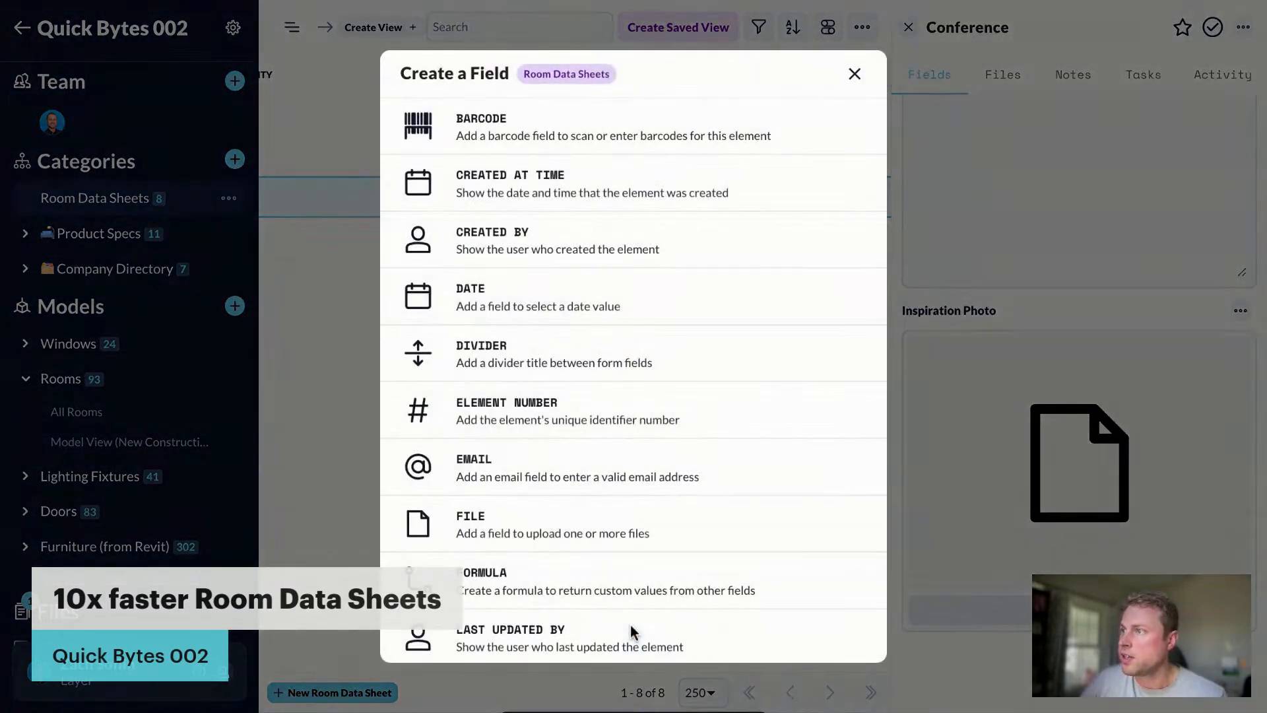
{"action": "scroll", "coordinate": [525, 517], "scroll_direction": "down", "scroll_amount": 7}
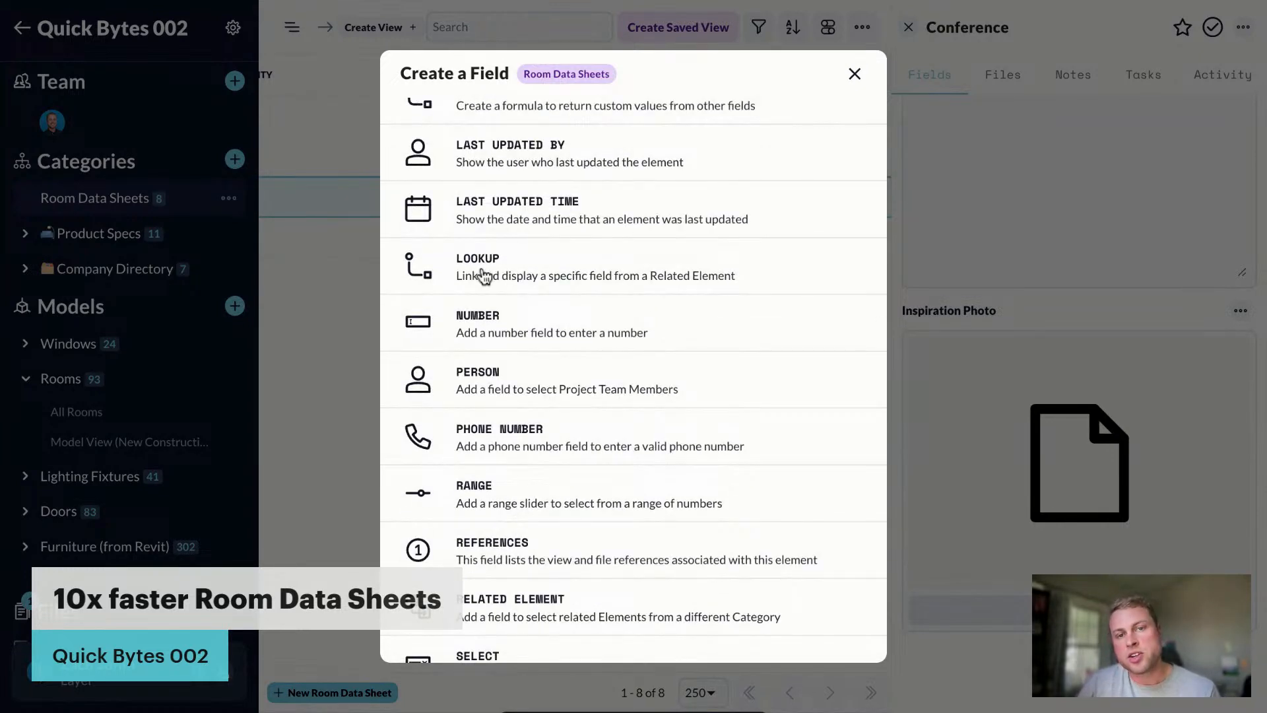
{"action": "left_click", "coordinate": [484, 276]}
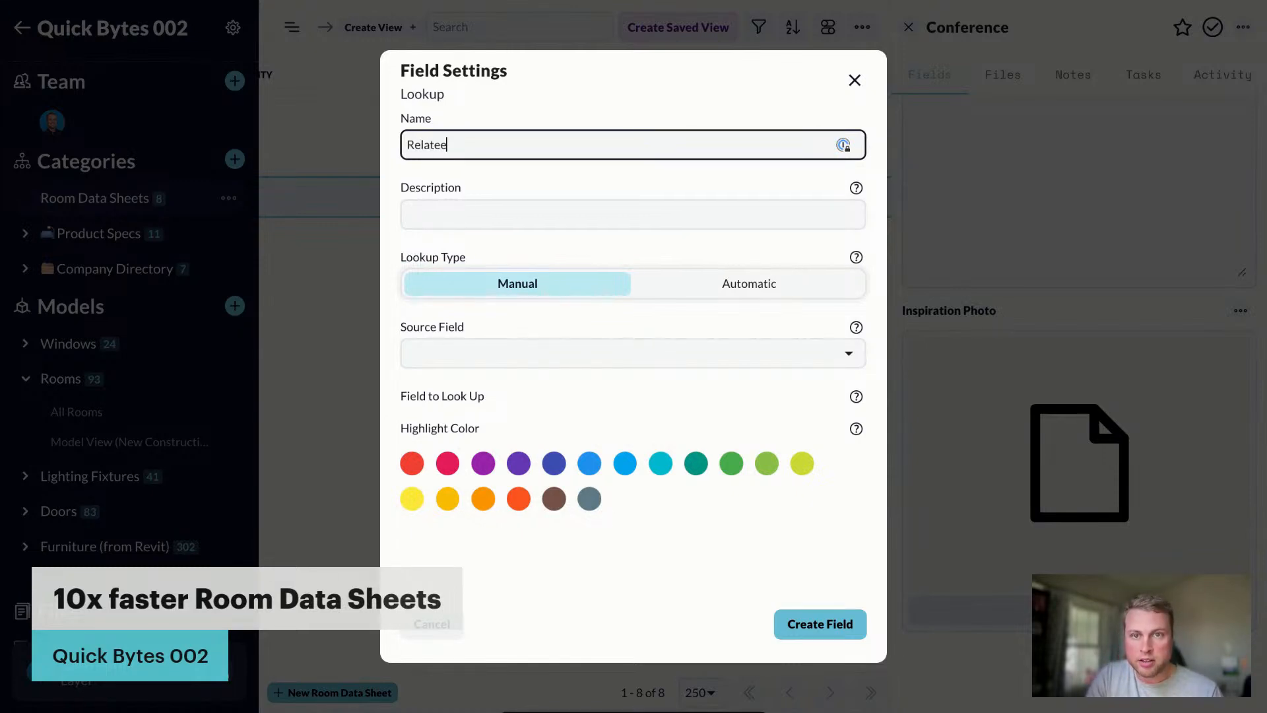
{"action": "type", "text": "Related Rooms"}
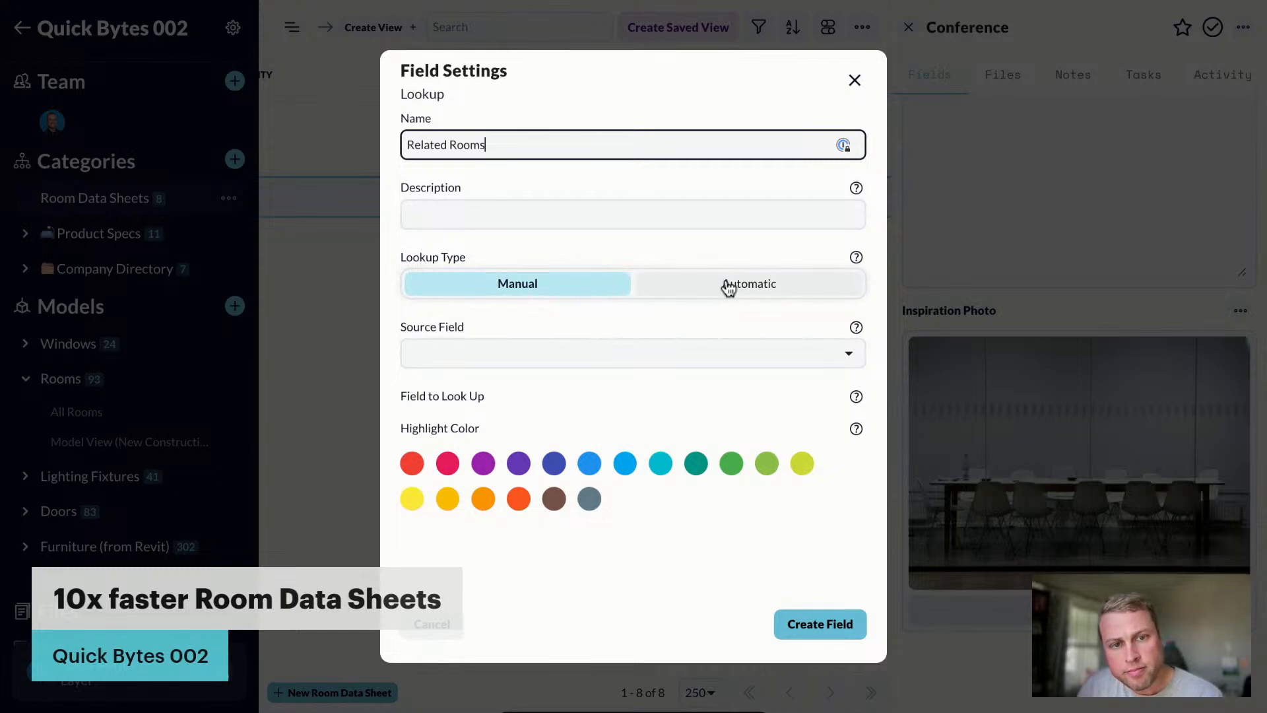
{"action": "left_click", "coordinate": [726, 285]}
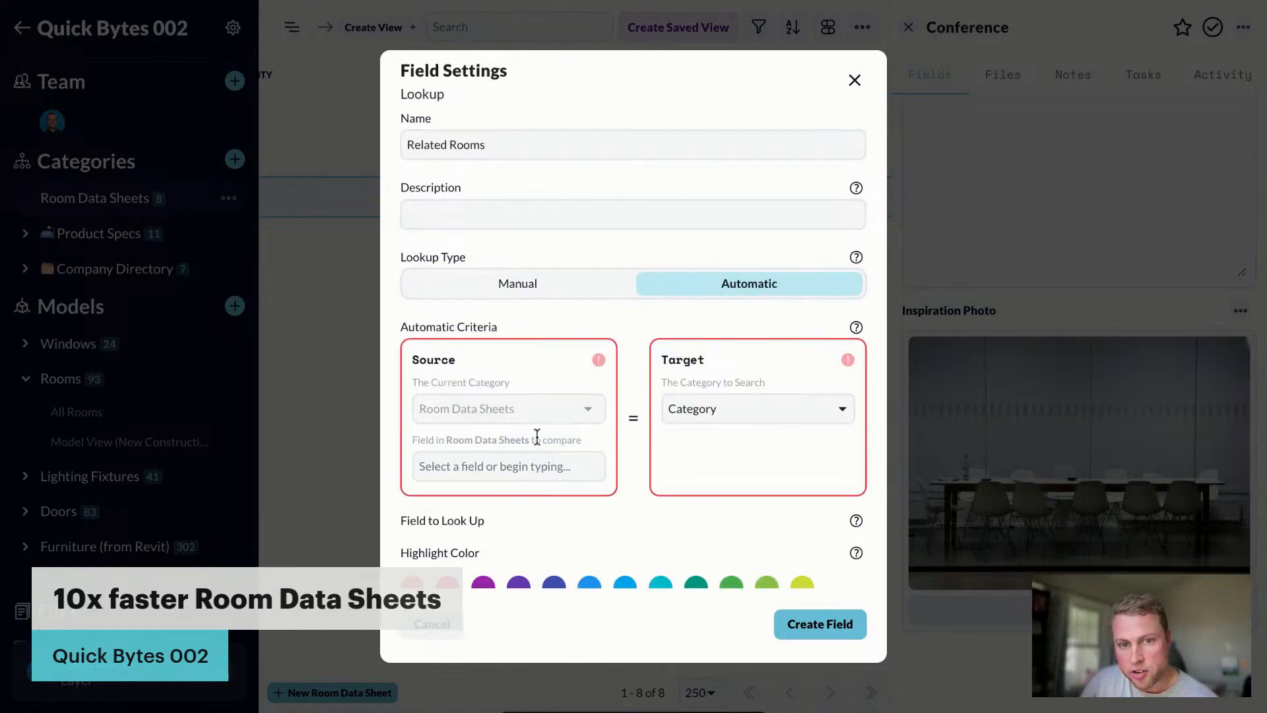
Step: Set the automatic criteria to compare the Room Data Sheets Name field with the Name field of the Rooms category
{"action": "left_click", "coordinate": [513, 463]}
{"action": "scroll", "coordinate": [479, 582], "scroll_direction": "down", "scroll_amount": 2}
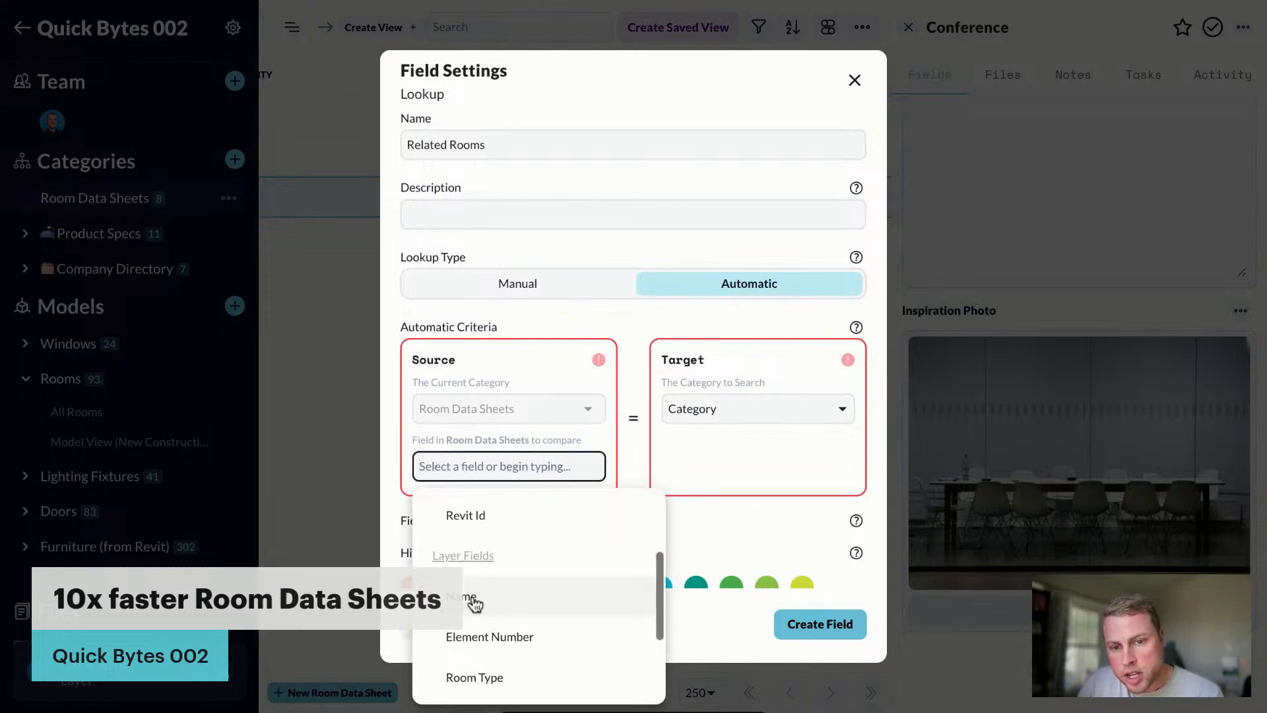
{"action": "left_click", "coordinate": [472, 600]}
{"action": "left_click", "coordinate": [687, 409]}
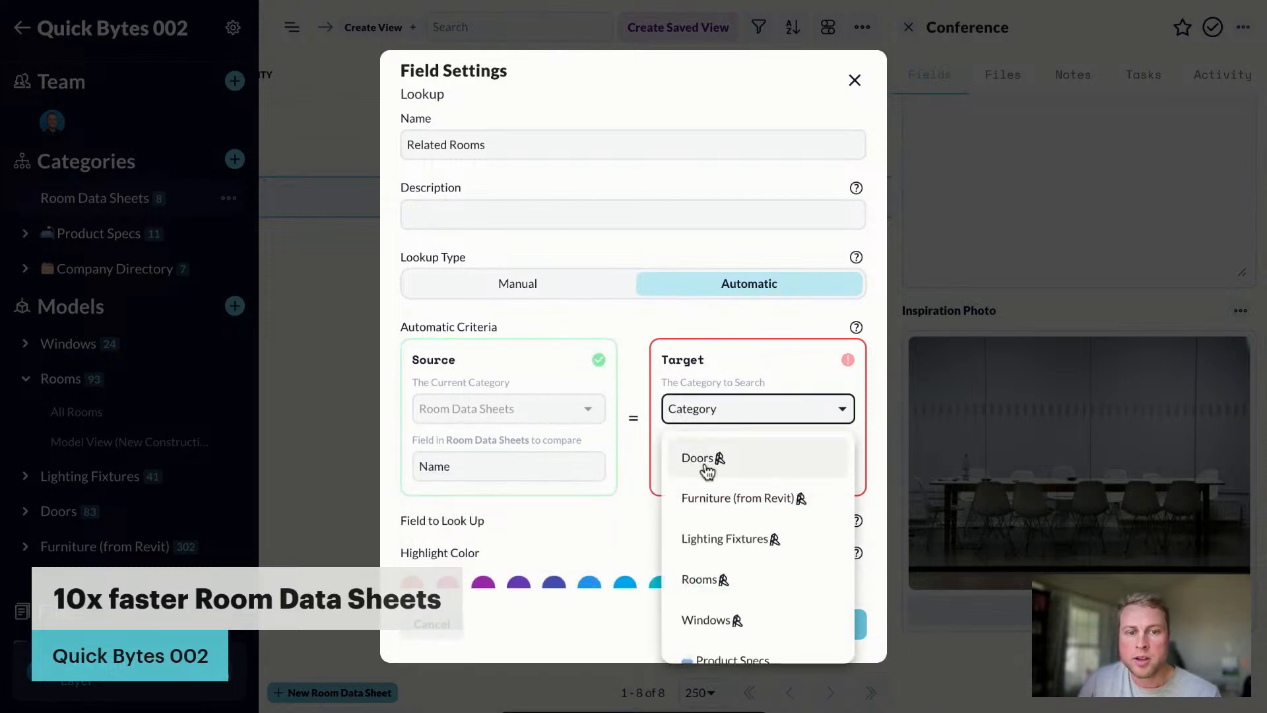
{"action": "left_click", "coordinate": [696, 581]}
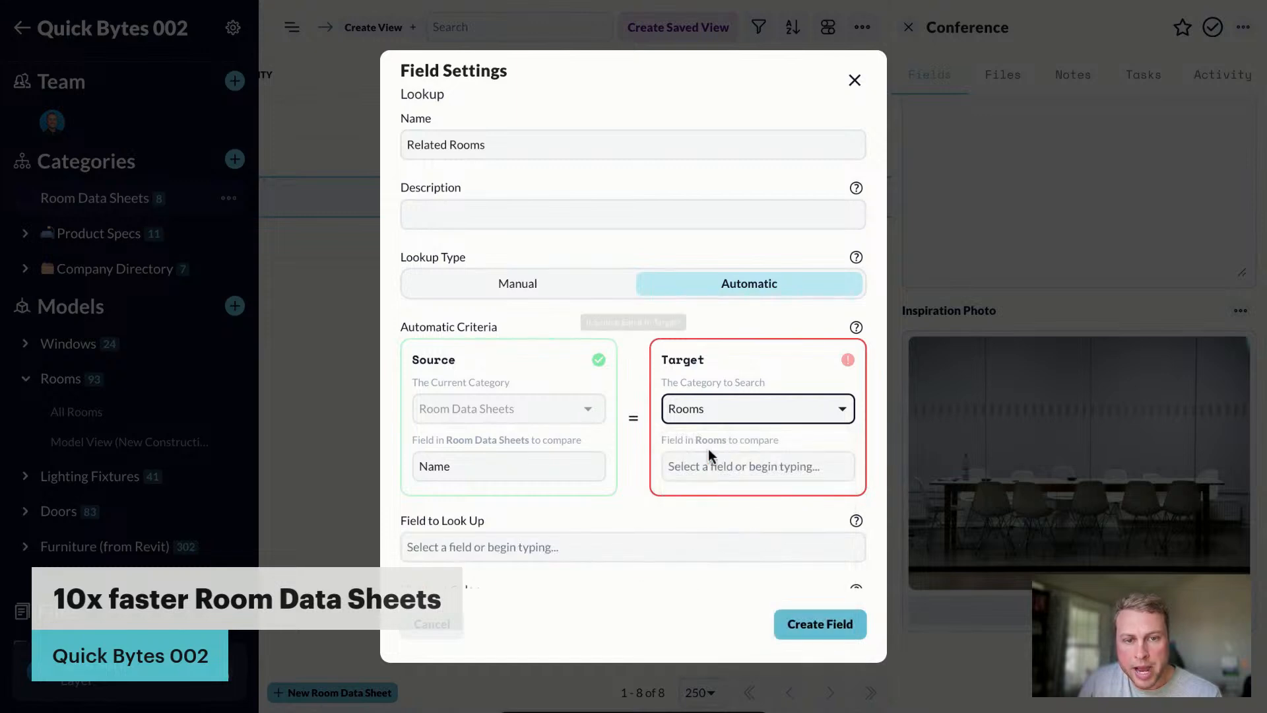
{"action": "left_click", "coordinate": [691, 466]}
{"action": "scroll", "coordinate": [730, 600], "scroll_direction": "down", "scroll_amount": 5}
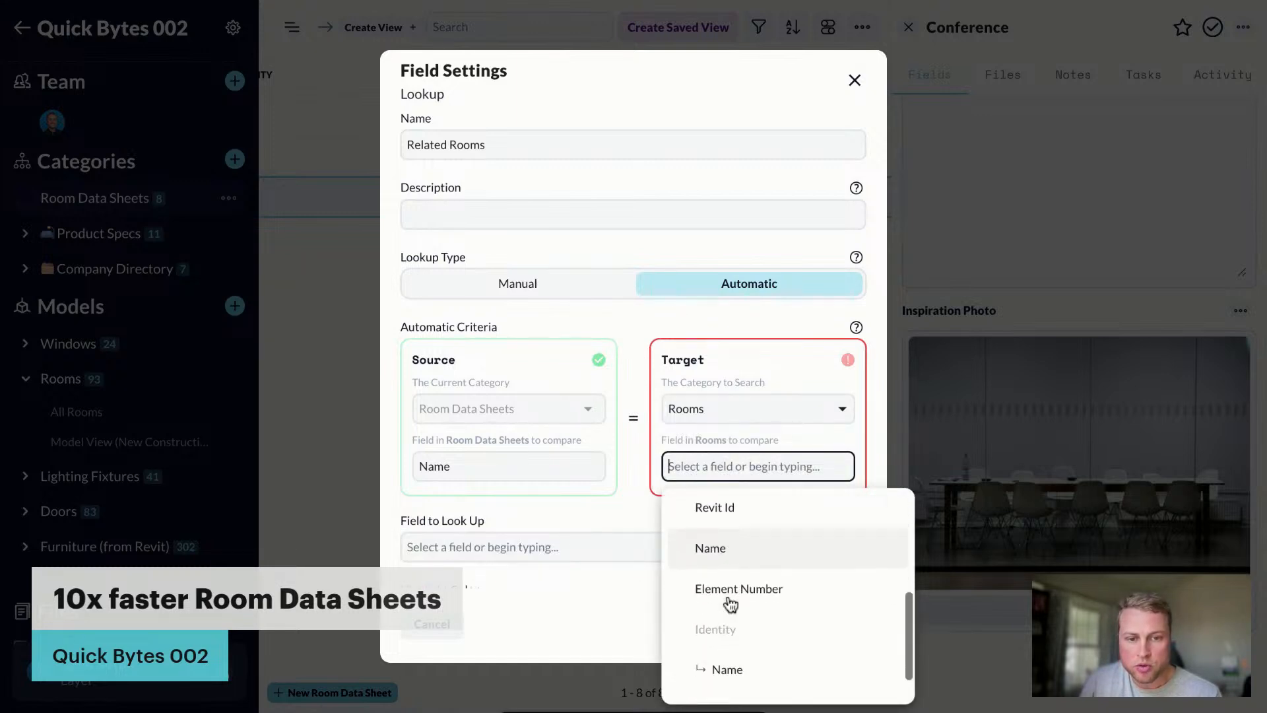
{"action": "left_click", "coordinate": [734, 610]}
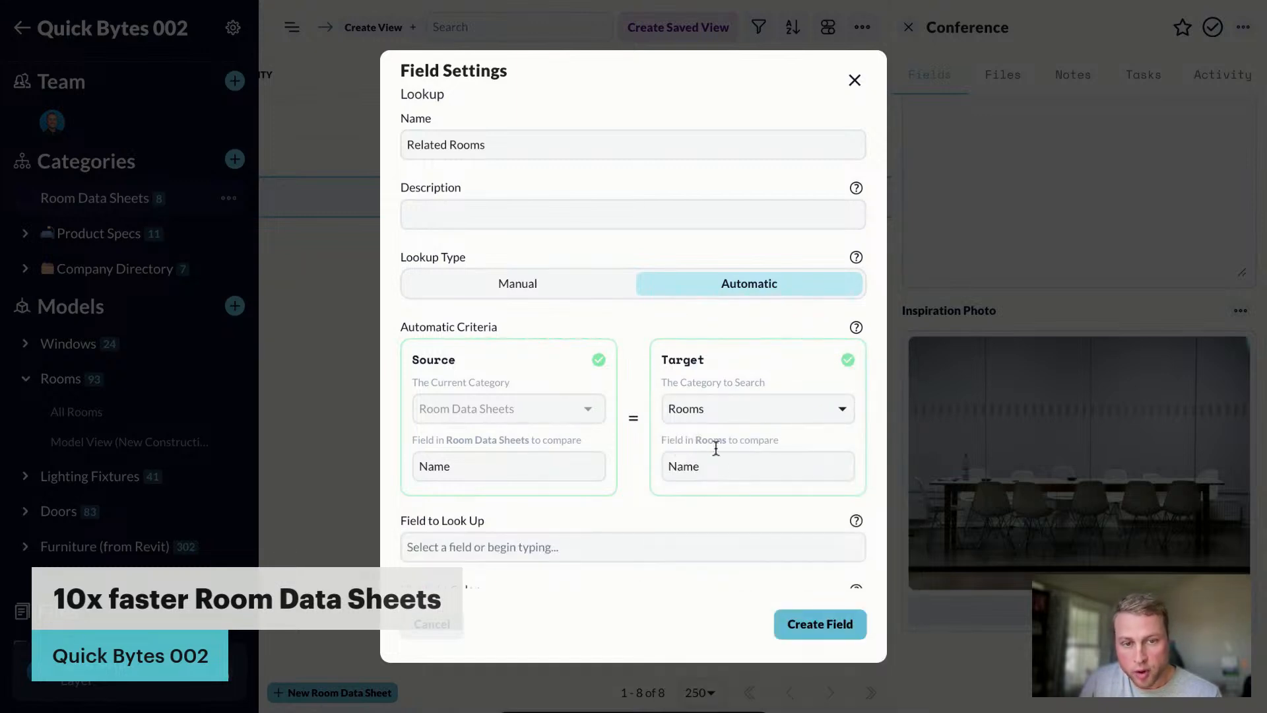
Step: Change the source comparison field to Room Type, set the field to look up to Name, and create the Related Rooms field
{"action": "left_click", "coordinate": [469, 466]}
{"action": "scroll", "coordinate": [483, 594], "scroll_direction": "down", "scroll_amount": 3}
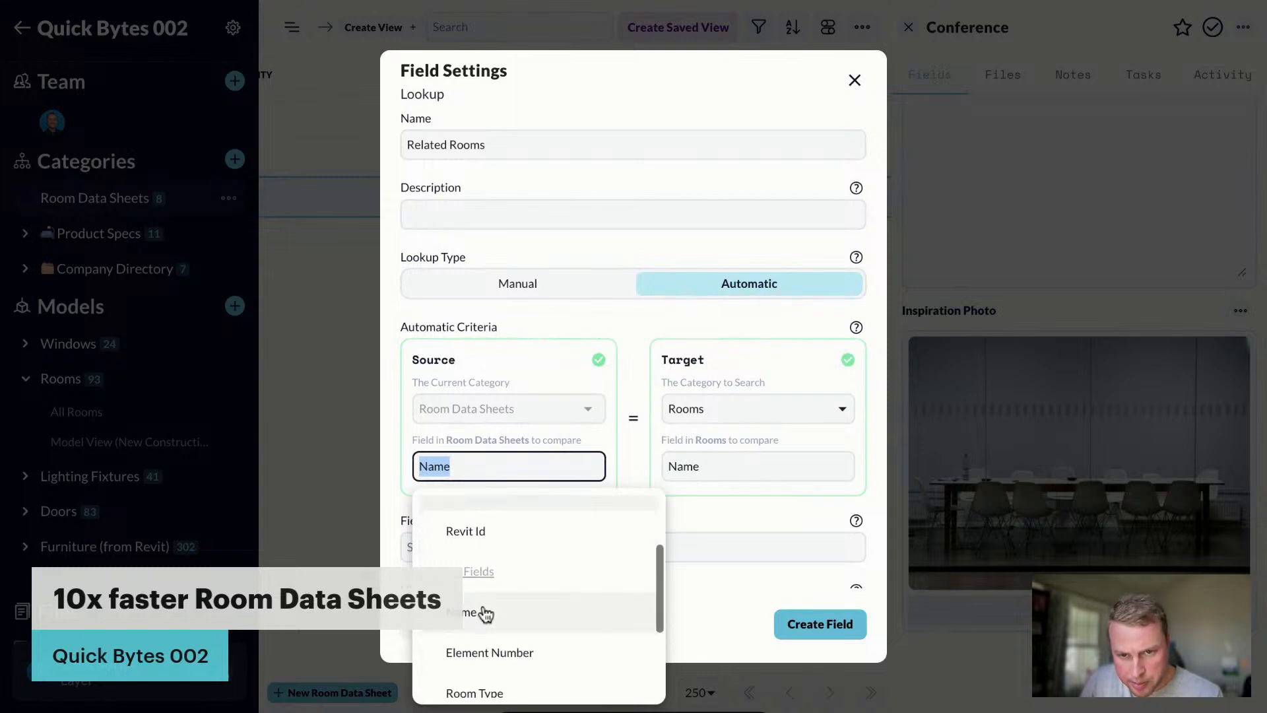
{"action": "scroll", "coordinate": [478, 633], "scroll_direction": "down", "scroll_amount": 2}
{"action": "left_click", "coordinate": [475, 563]}
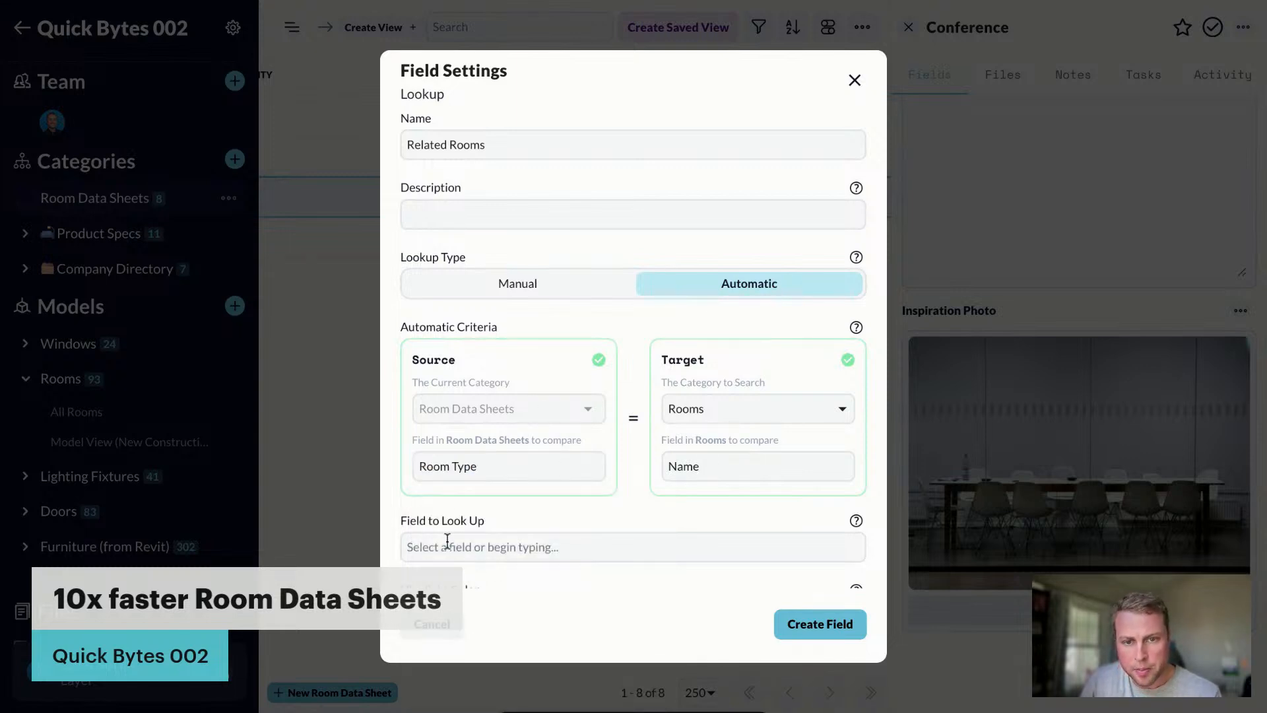
{"action": "left_click", "coordinate": [431, 545]}
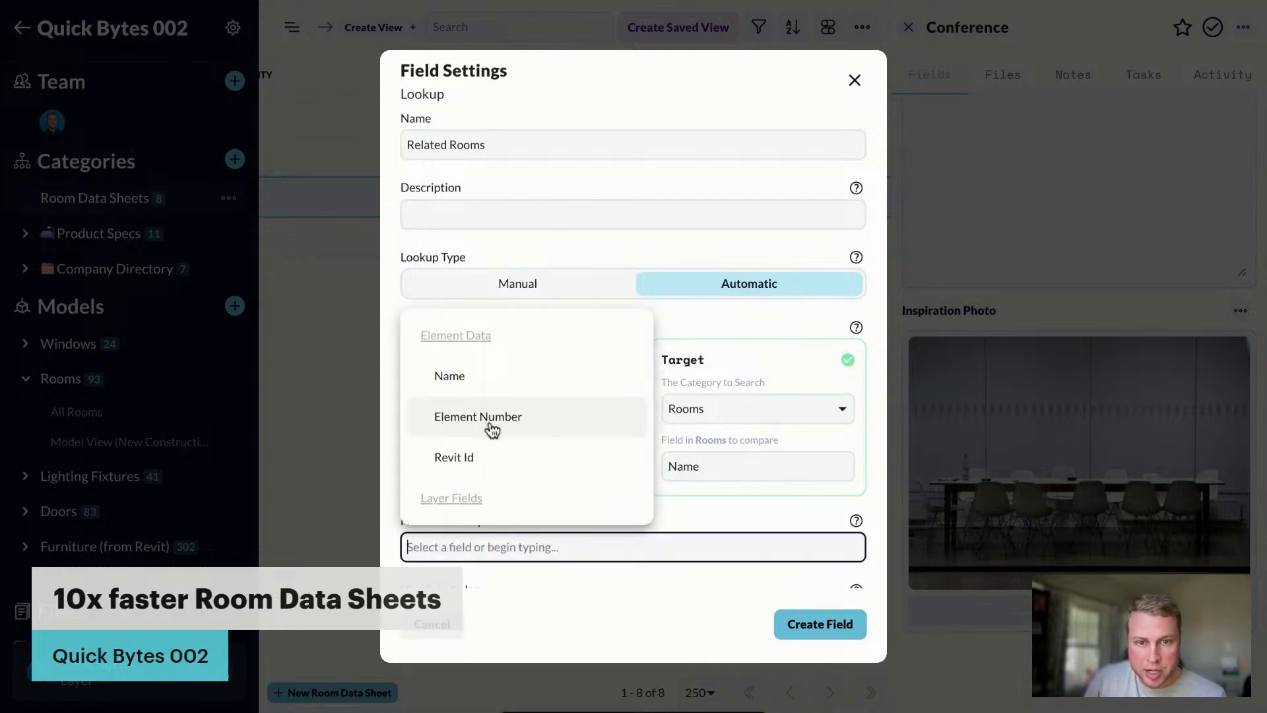
{"action": "left_click", "coordinate": [455, 378]}
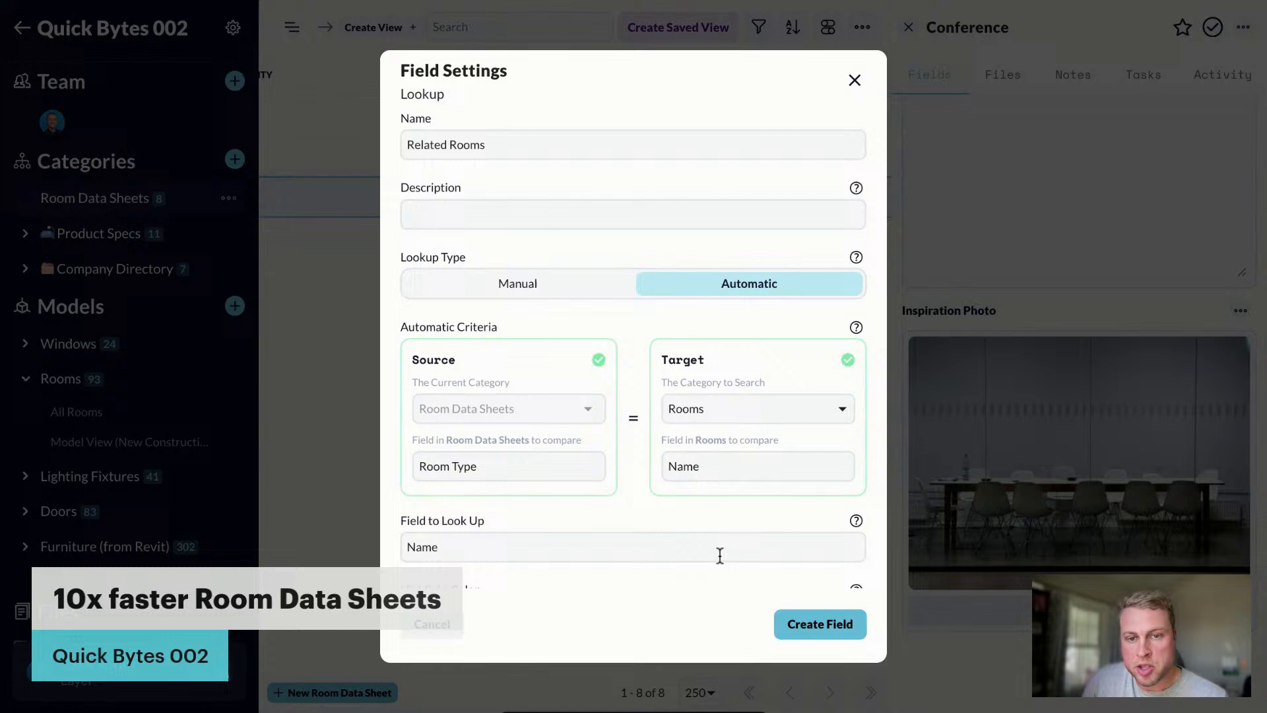
{"action": "left_click", "coordinate": [822, 632]}
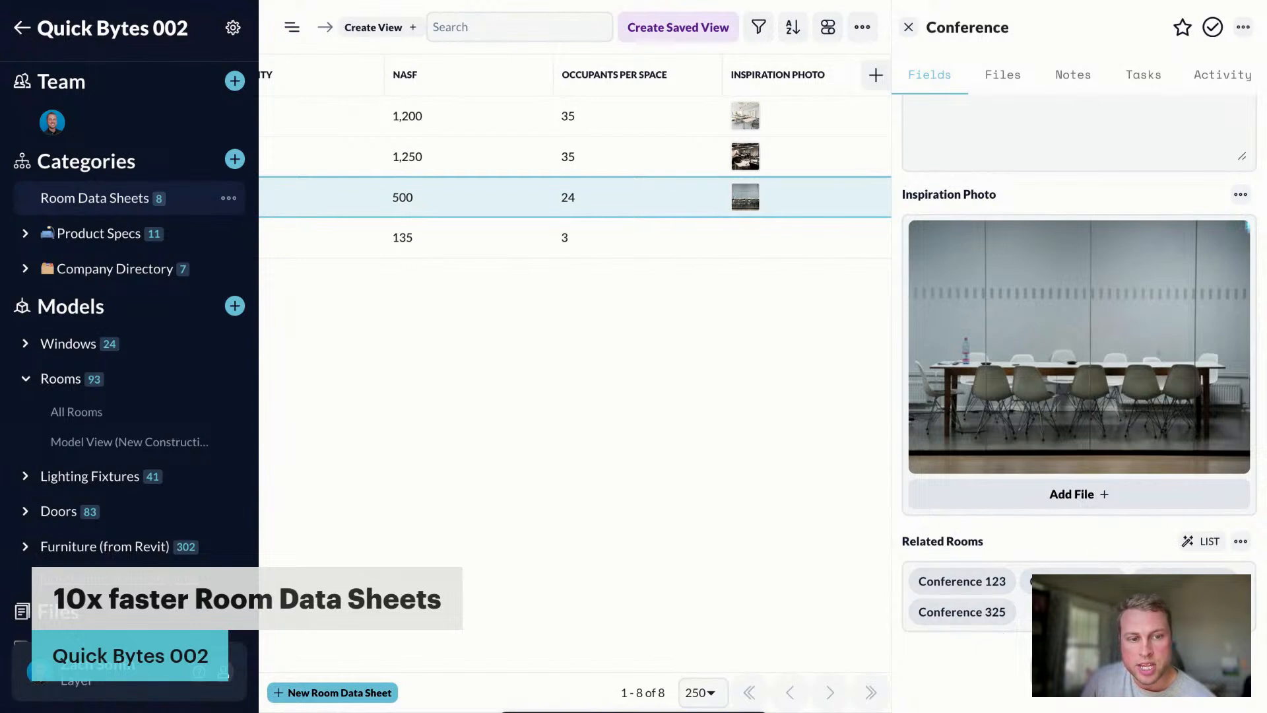
Step: Duplicate the Related Rooms lookup field and save the copy with Area as its field to look up
{"action": "left_click", "coordinate": [1241, 544]}
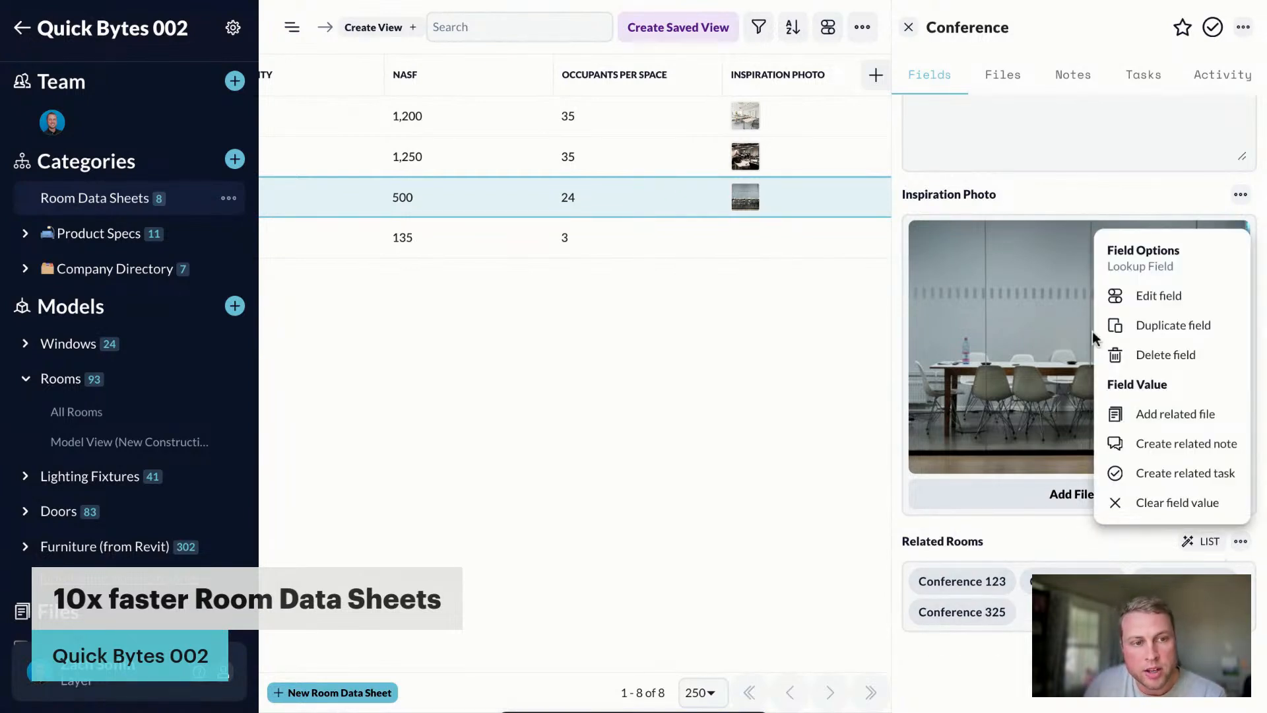
{"action": "left_click", "coordinate": [1149, 325]}
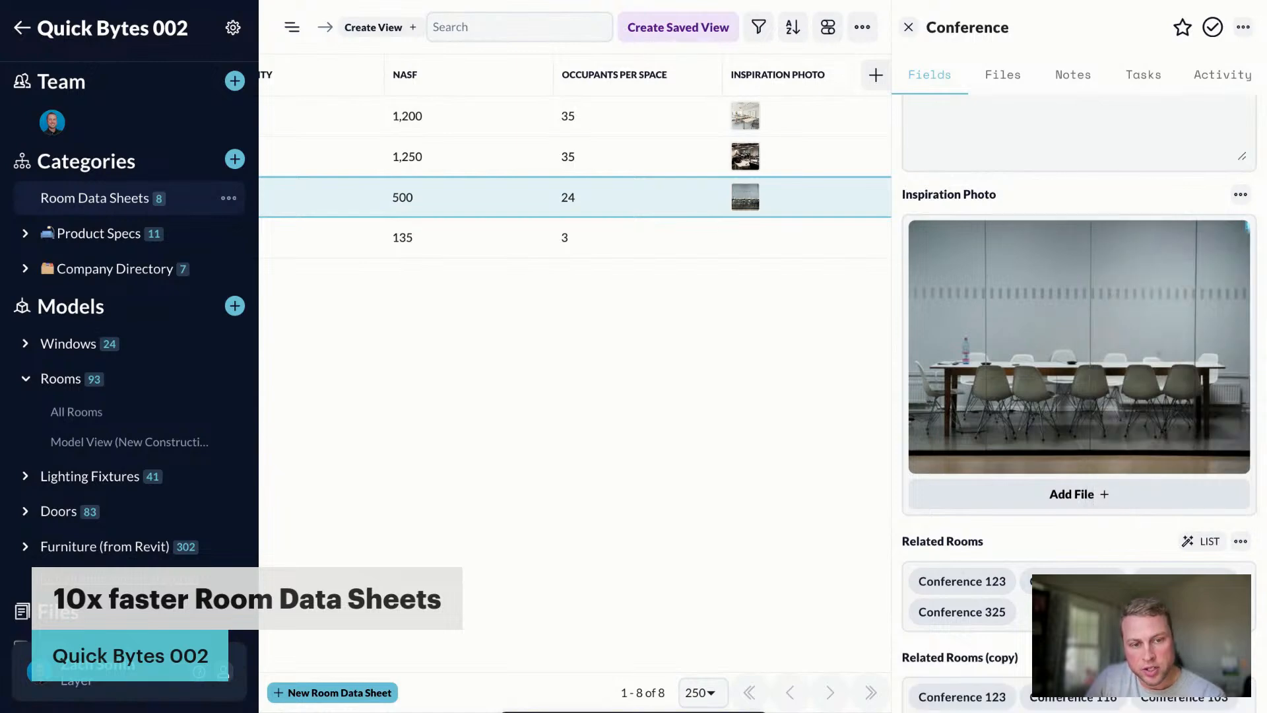
{"action": "scroll", "coordinate": [1188, 428], "scroll_direction": "down", "scroll_amount": 2}
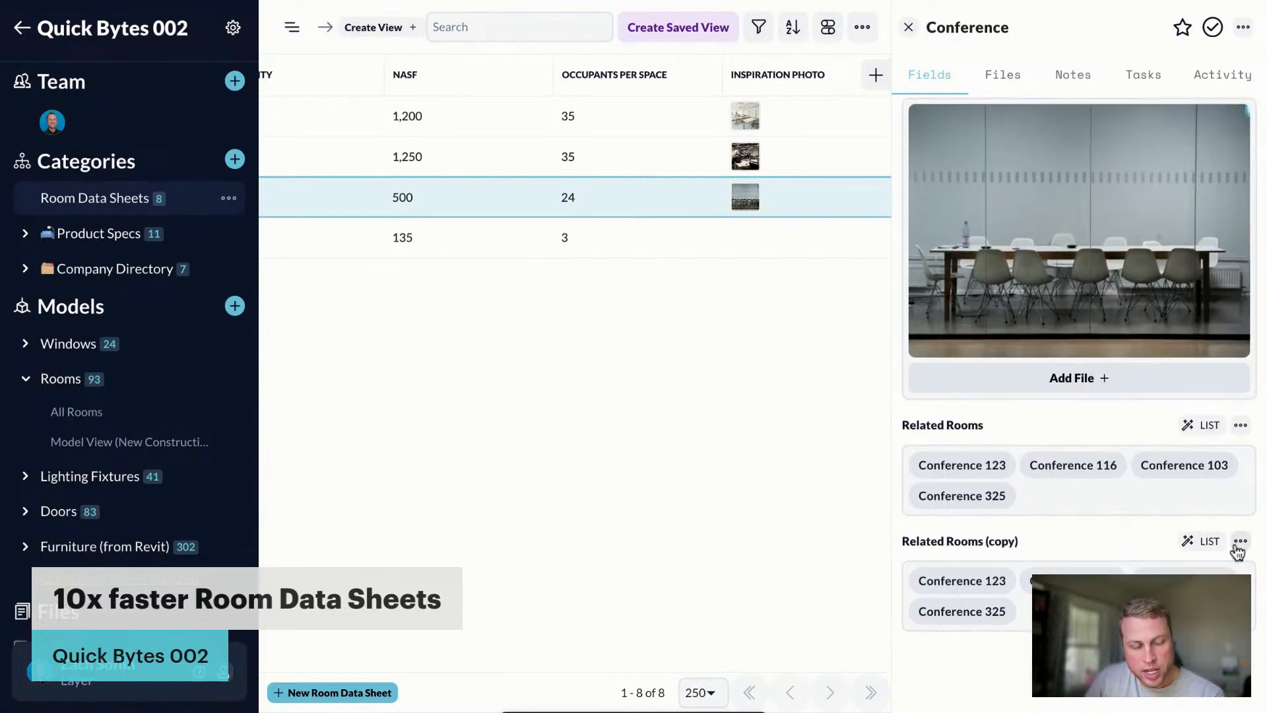
{"action": "left_click", "coordinate": [1238, 544]}
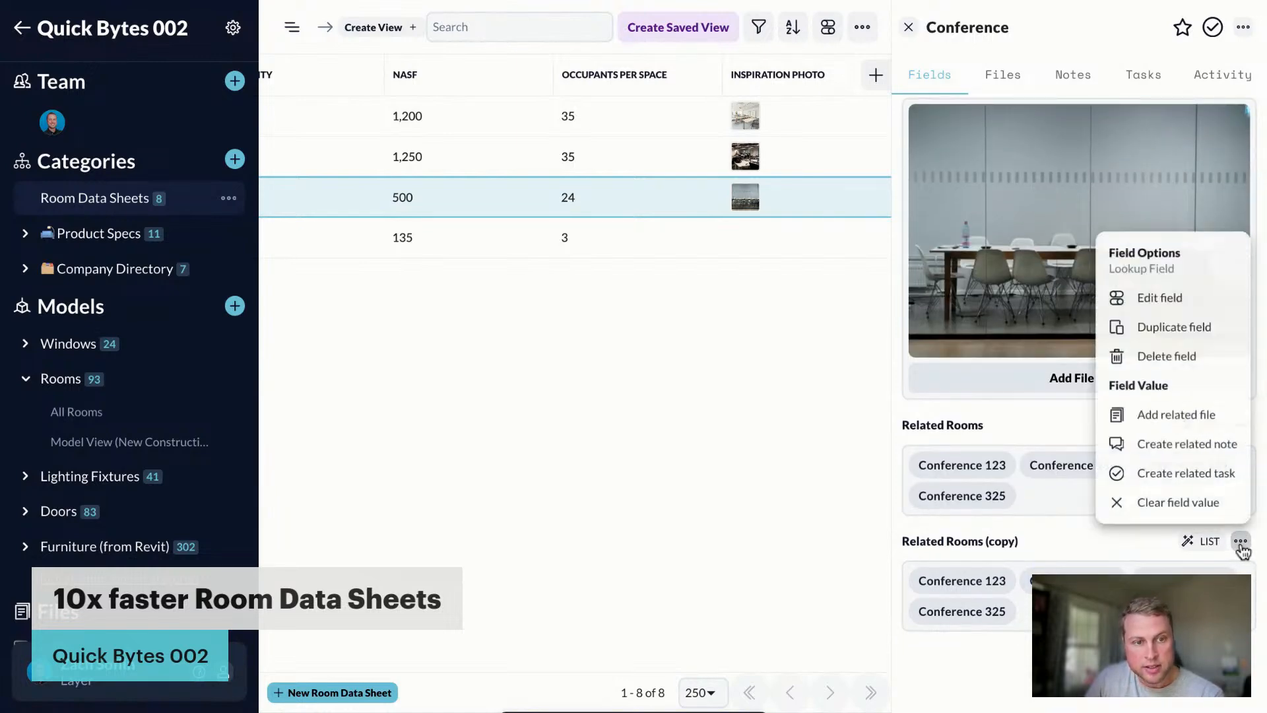
{"action": "left_click", "coordinate": [1151, 297]}
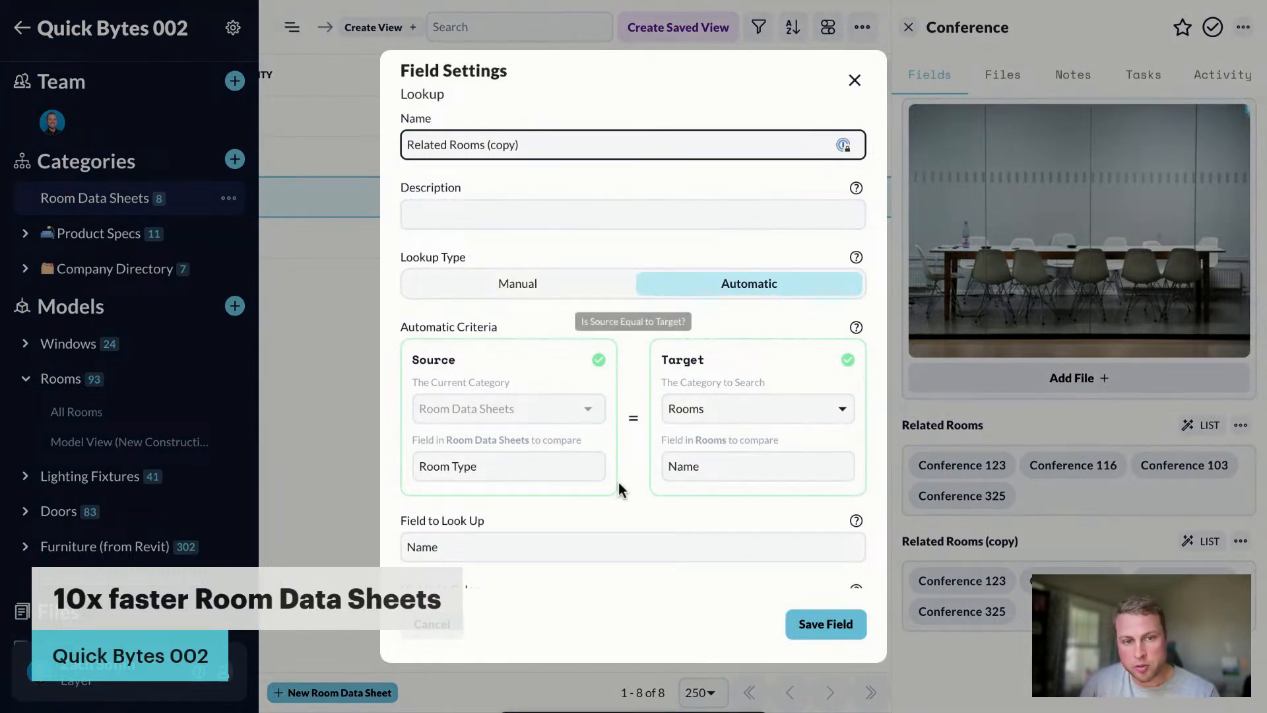
{"action": "left_click", "coordinate": [416, 557]}
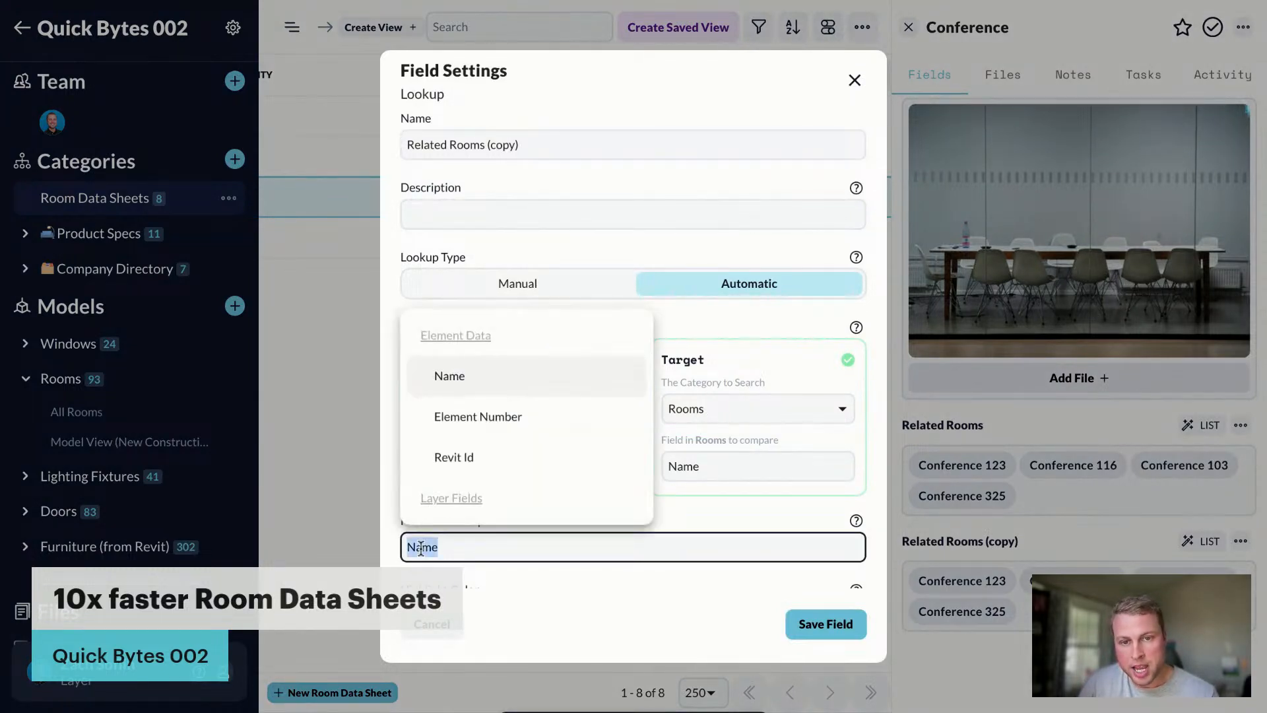
{"action": "scroll", "coordinate": [509, 441], "scroll_direction": "down", "scroll_amount": 3}
{"action": "scroll", "coordinate": [512, 445], "scroll_direction": "down", "scroll_amount": 6}
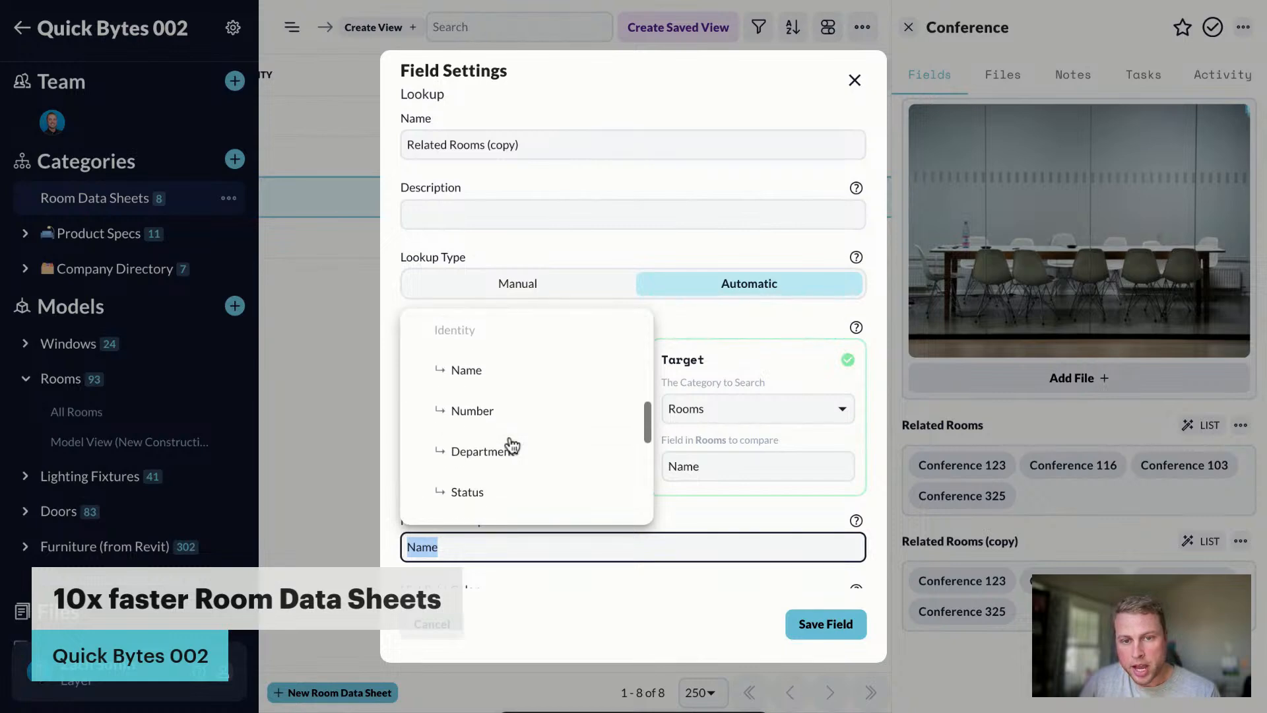
{"action": "scroll", "coordinate": [502, 438], "scroll_direction": "down", "scroll_amount": 2}
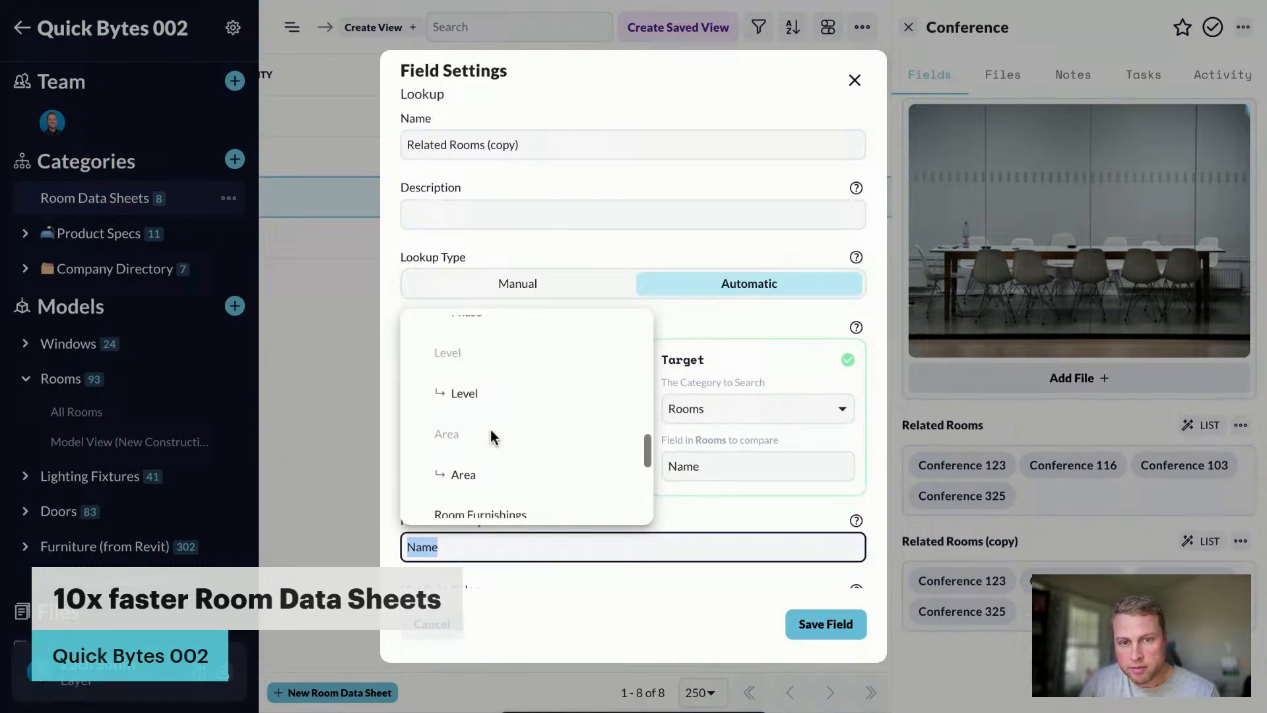
{"action": "left_click", "coordinate": [465, 470]}
{"action": "scroll", "coordinate": [758, 556], "scroll_direction": "down", "scroll_amount": 1}
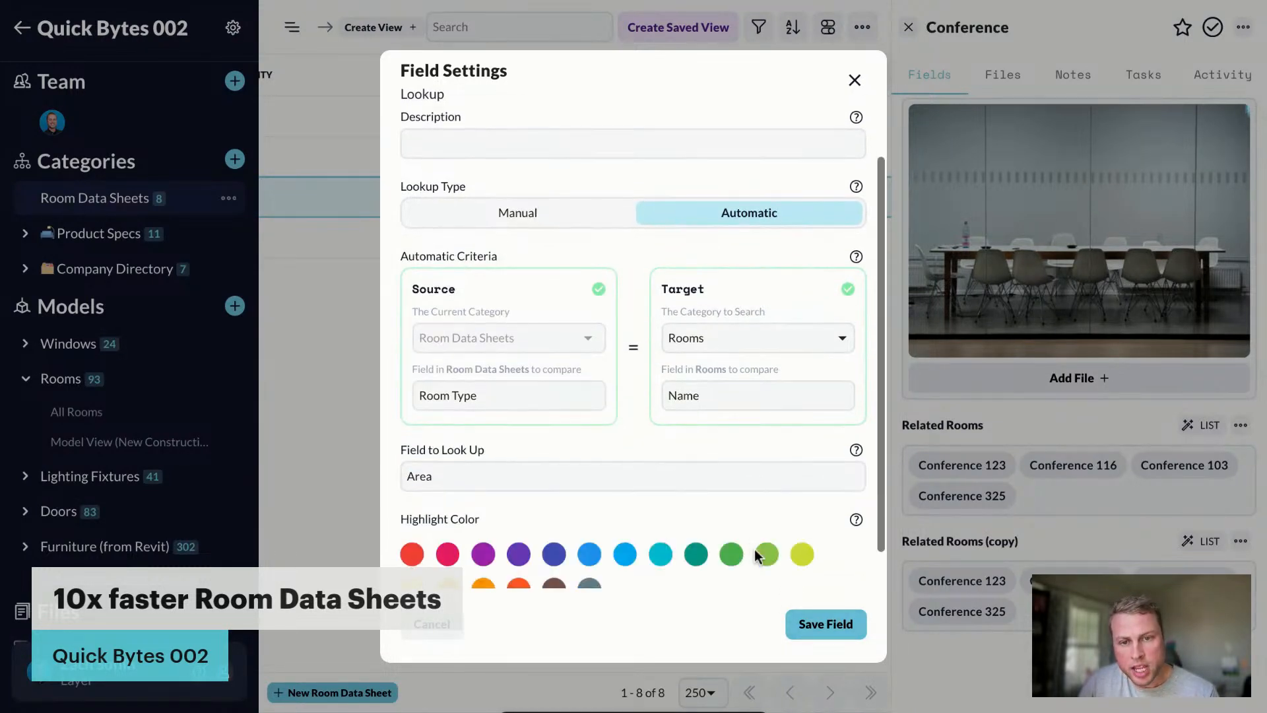
{"action": "left_click", "coordinate": [824, 625]}
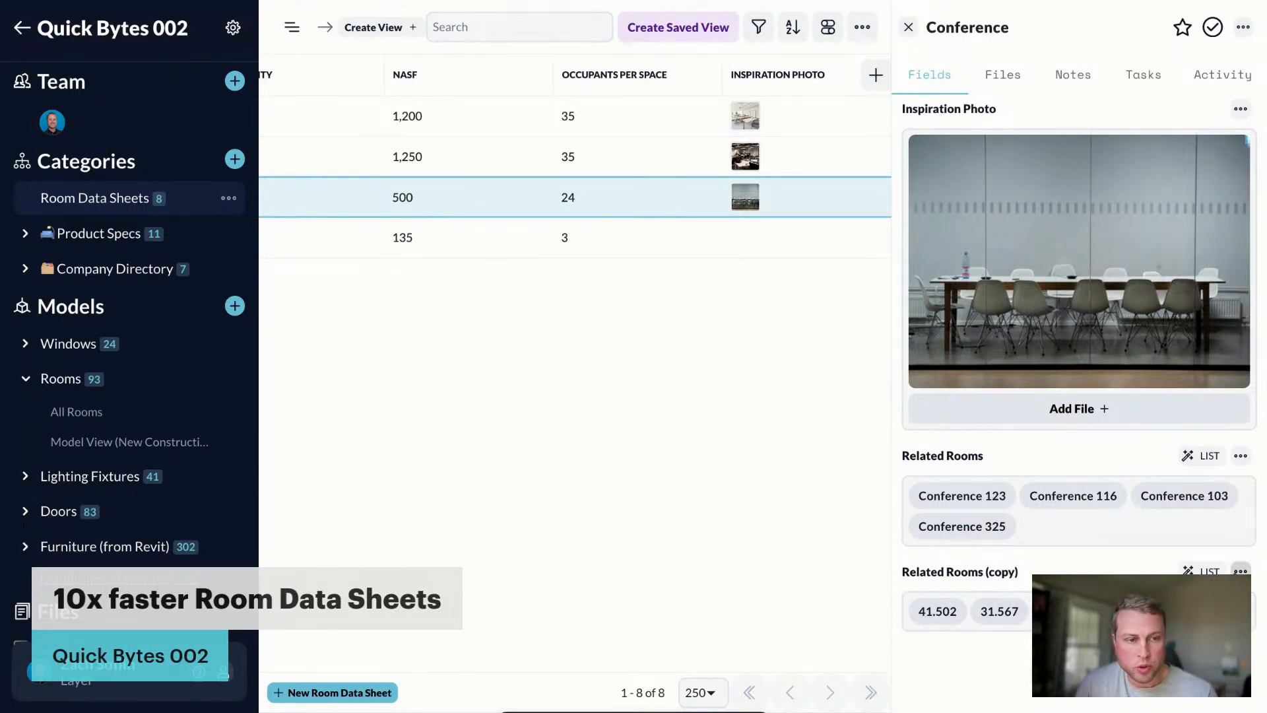
Step: Rename the duplicated lookup field as Total Area
{"action": "left_click", "coordinate": [1241, 571]}
{"action": "left_click", "coordinate": [1126, 325]}
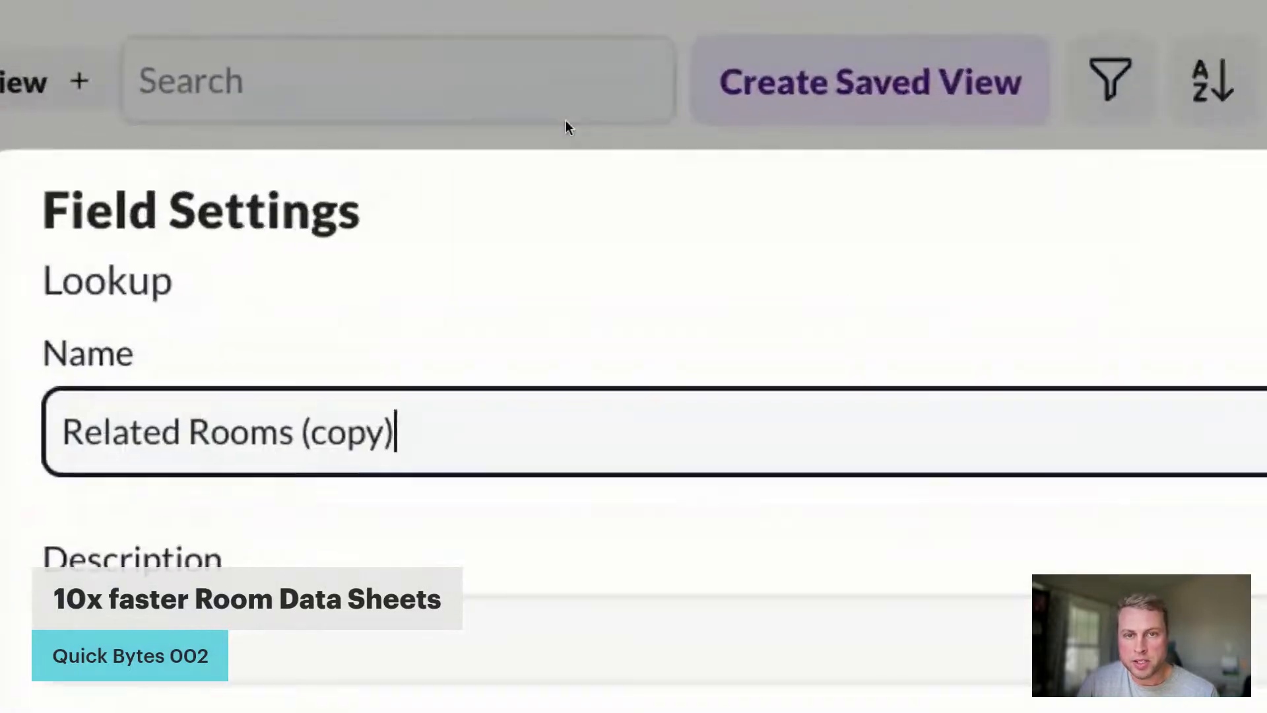
{"action": "key", "text": "ctrl+a"}
{"action": "key", "text": "BackSpace"}
{"action": "type", "text": "To"}
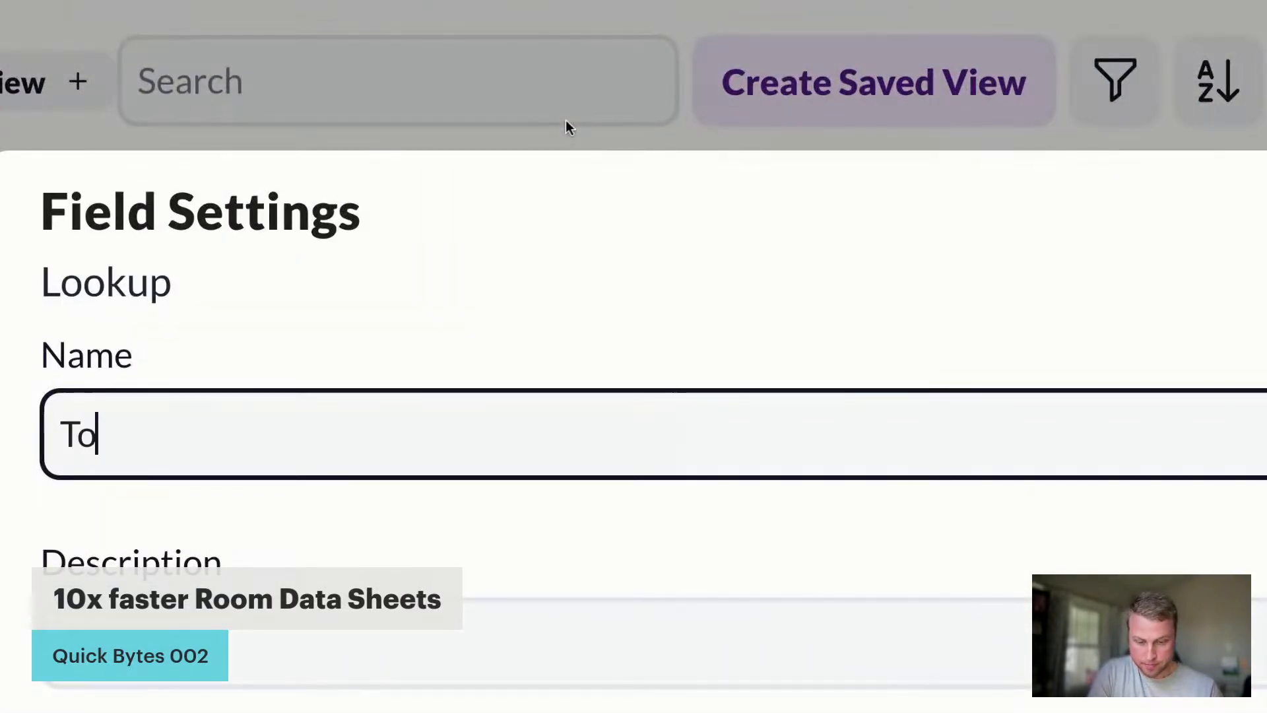
{"action": "type", "text": "tal Area"}
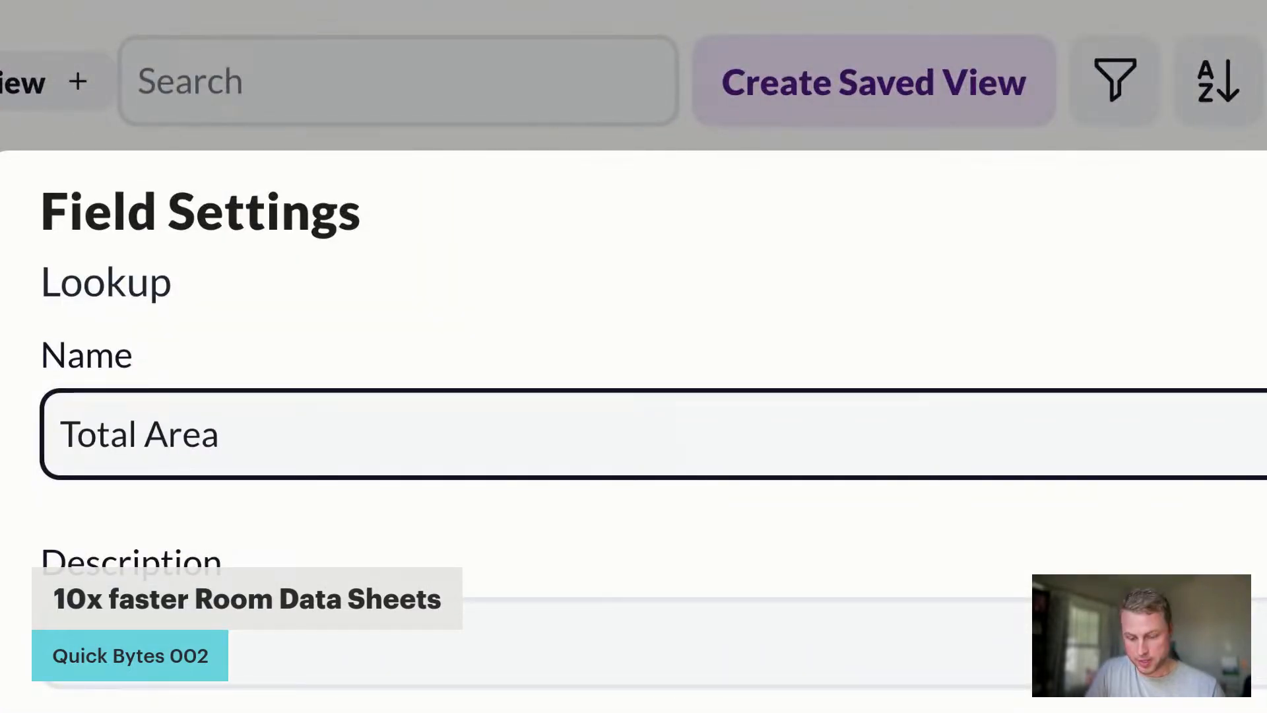
{"action": "key", "text": "Return"}
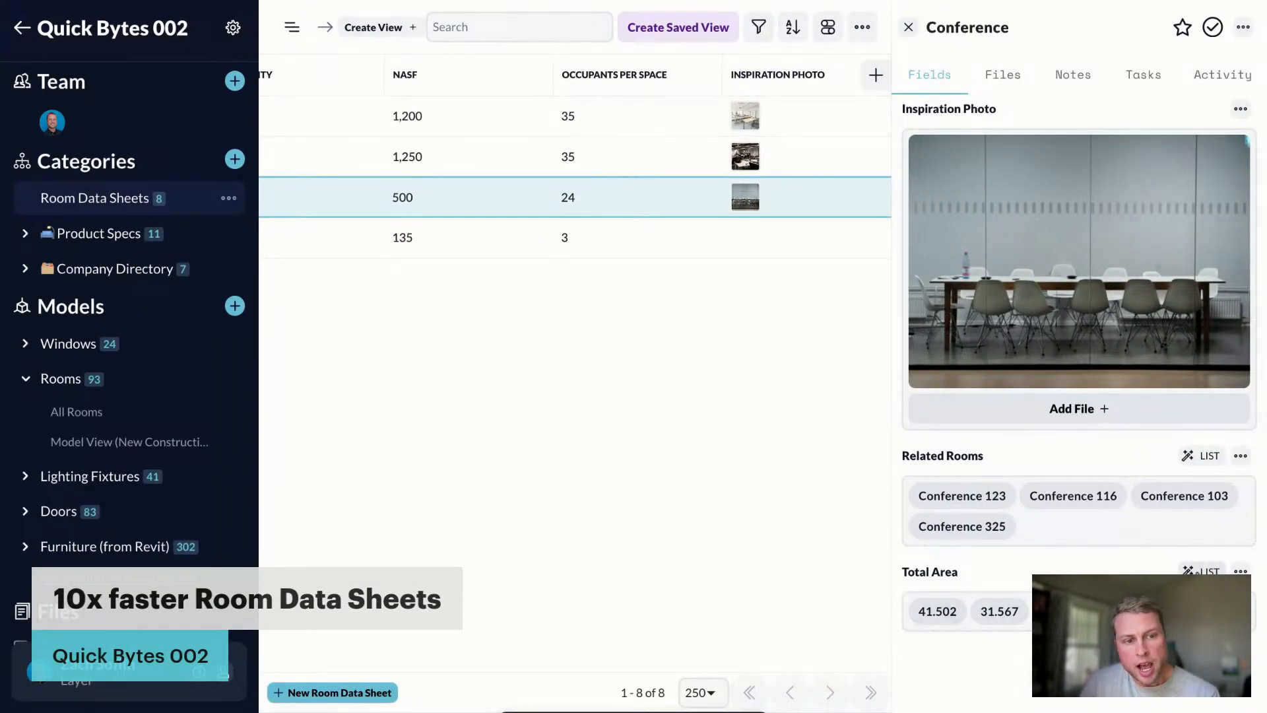
Step: Summarize the Total Area field's looked-up values as a Sum
{"action": "left_click", "coordinate": [1201, 572]}
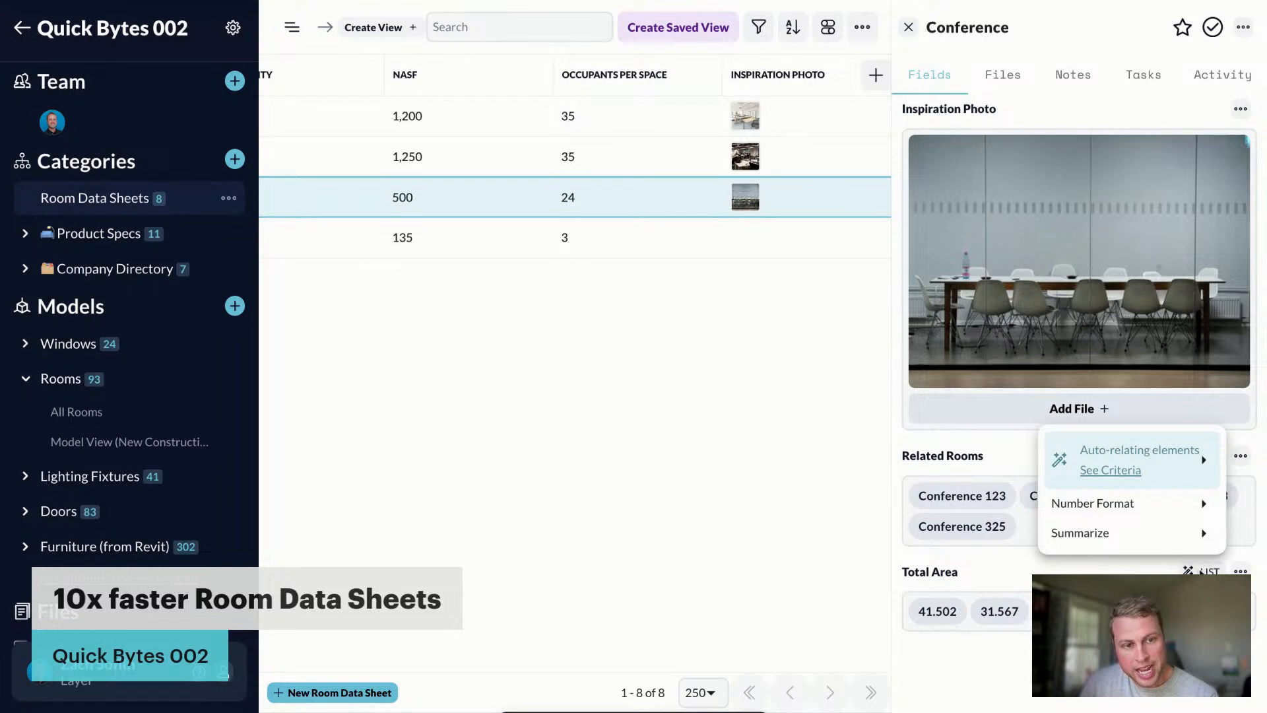
{"action": "mouse_move", "coordinate": [1140, 540]}
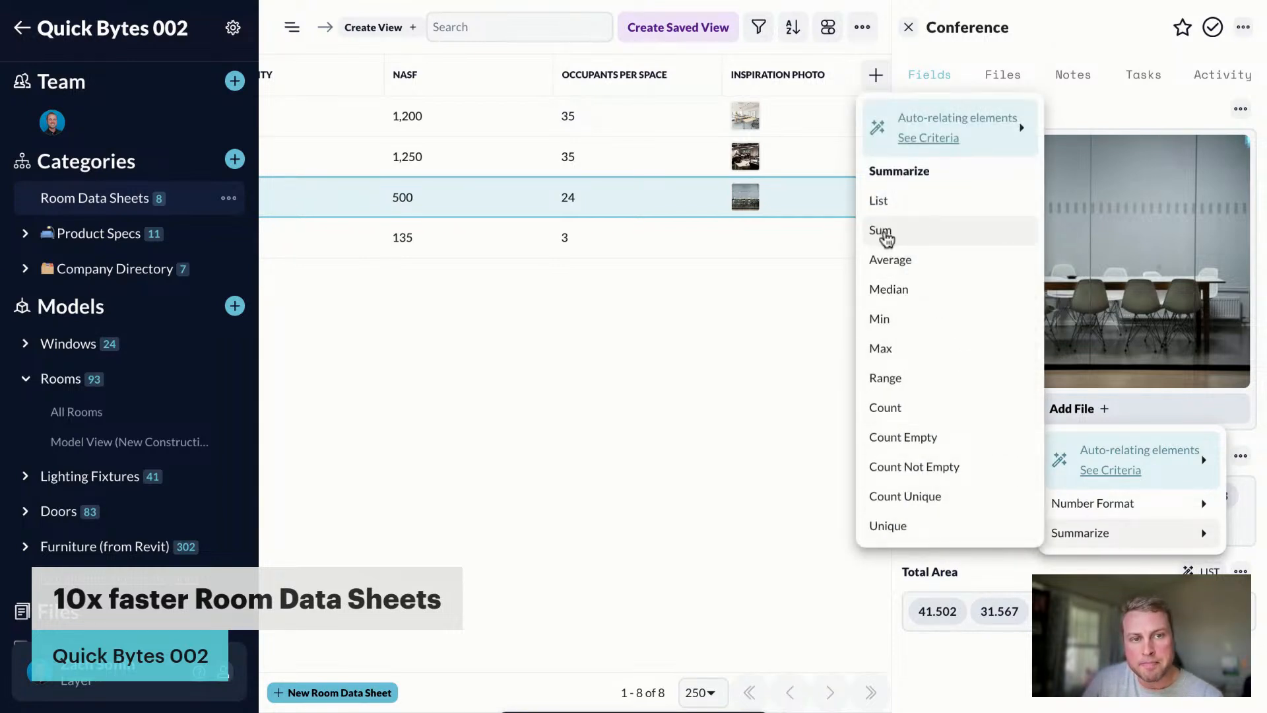
{"action": "left_click", "coordinate": [885, 238]}
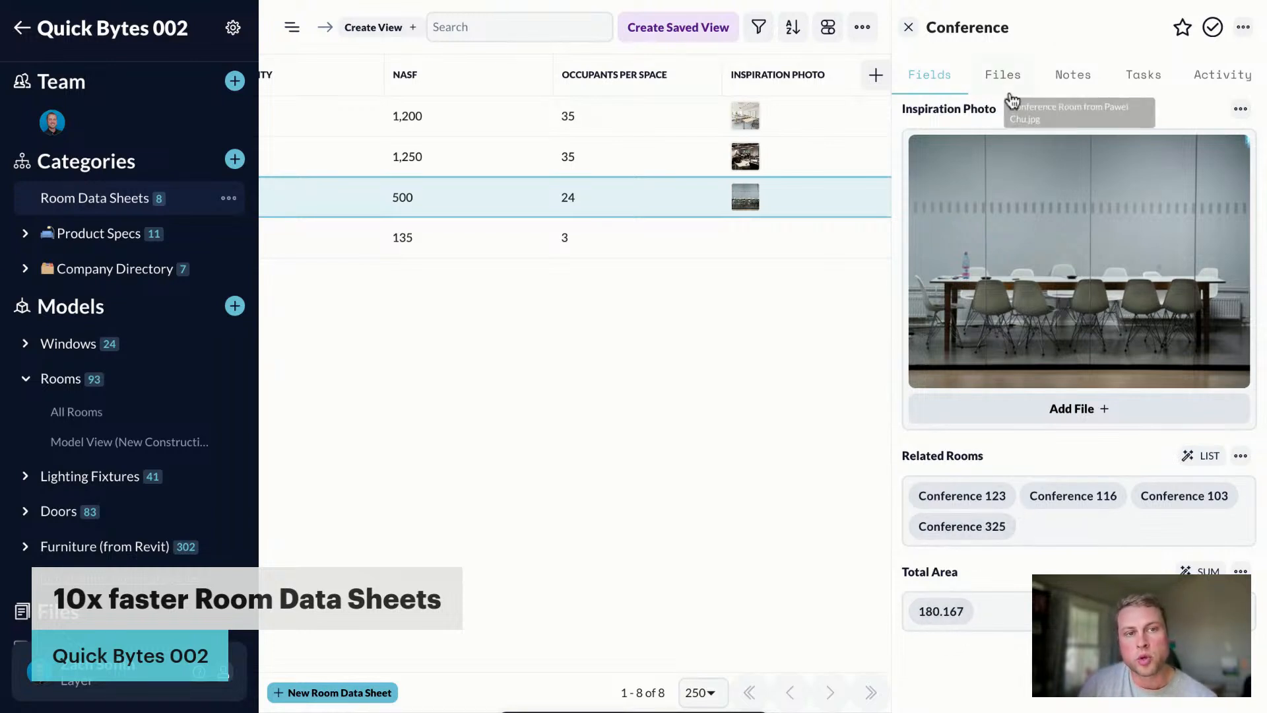
Step: Open the Classroom room data sheet and review its fields through Related Rooms and Total Area
{"action": "scroll", "coordinate": [481, 186], "scroll_direction": "left", "scroll_amount": 5}
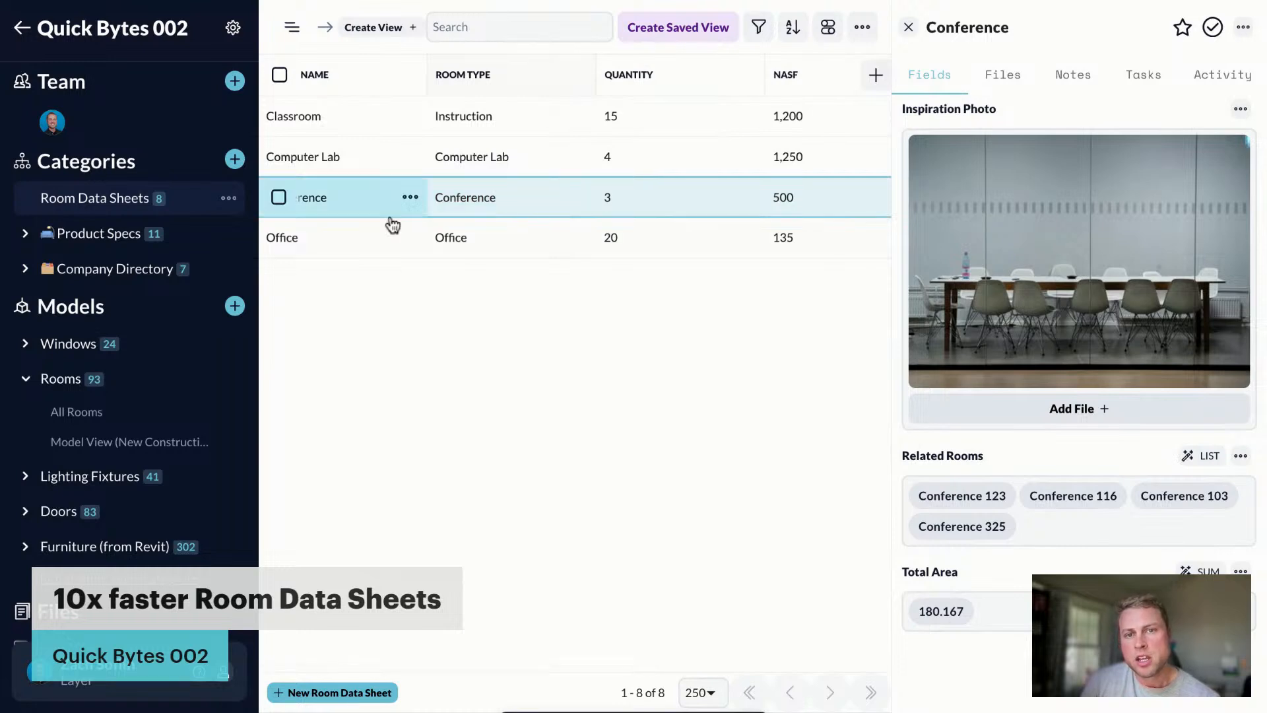
{"action": "left_click", "coordinate": [322, 122]}
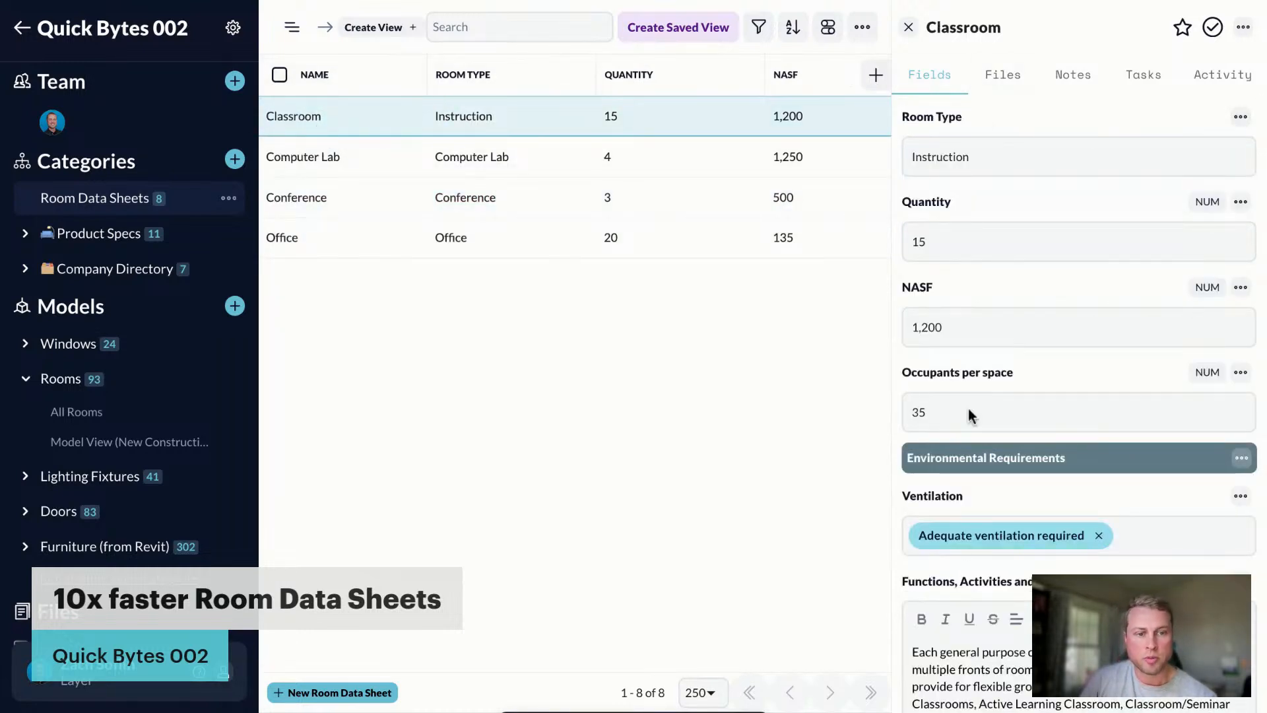
{"action": "scroll", "coordinate": [1019, 343], "scroll_direction": "down", "scroll_amount": 15}
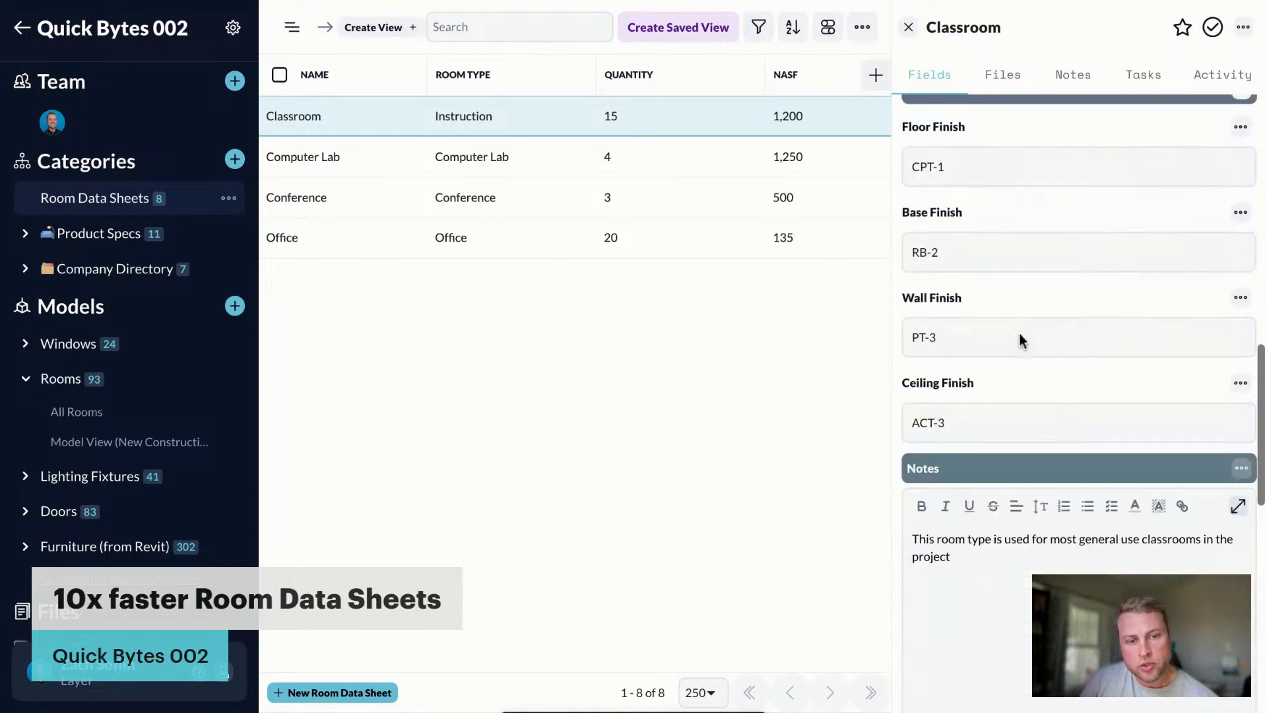
{"action": "scroll", "coordinate": [1019, 339], "scroll_direction": "down", "scroll_amount": 5}
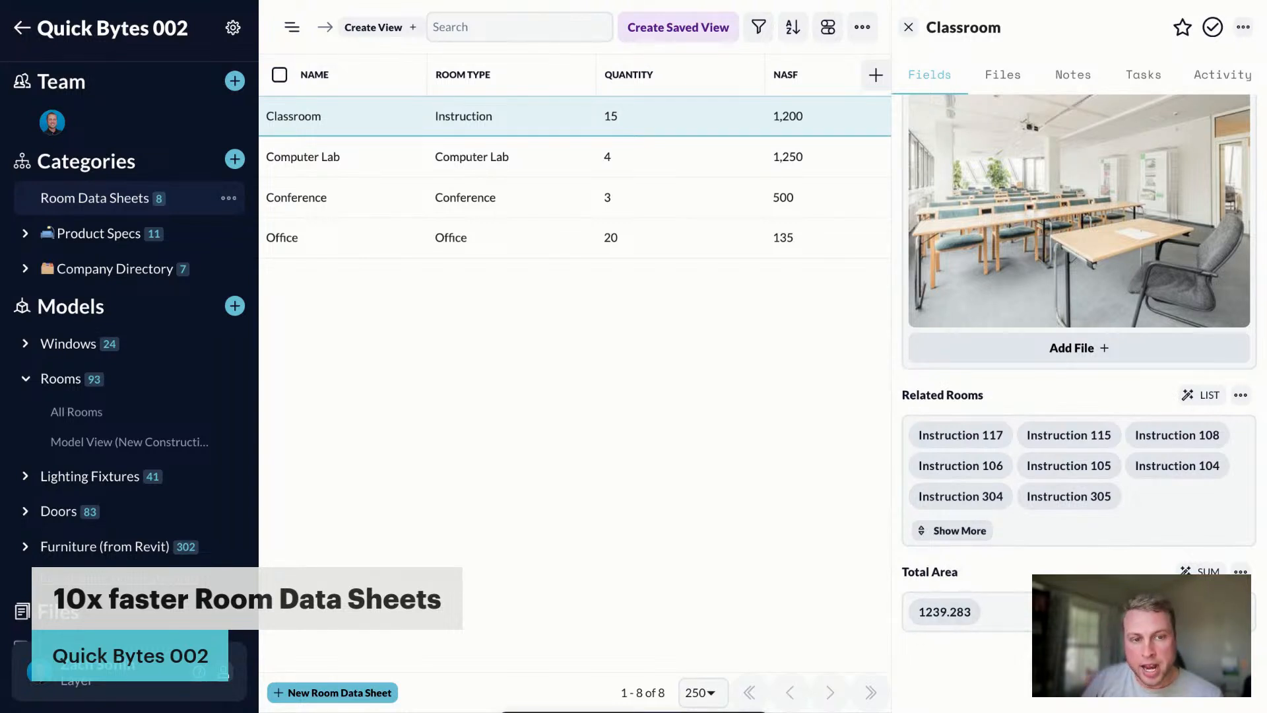
Step: Open the related room Instruction 117 and examine its model view, identity, area, furnishings and looked-up material fields
{"action": "left_click", "coordinate": [961, 437]}
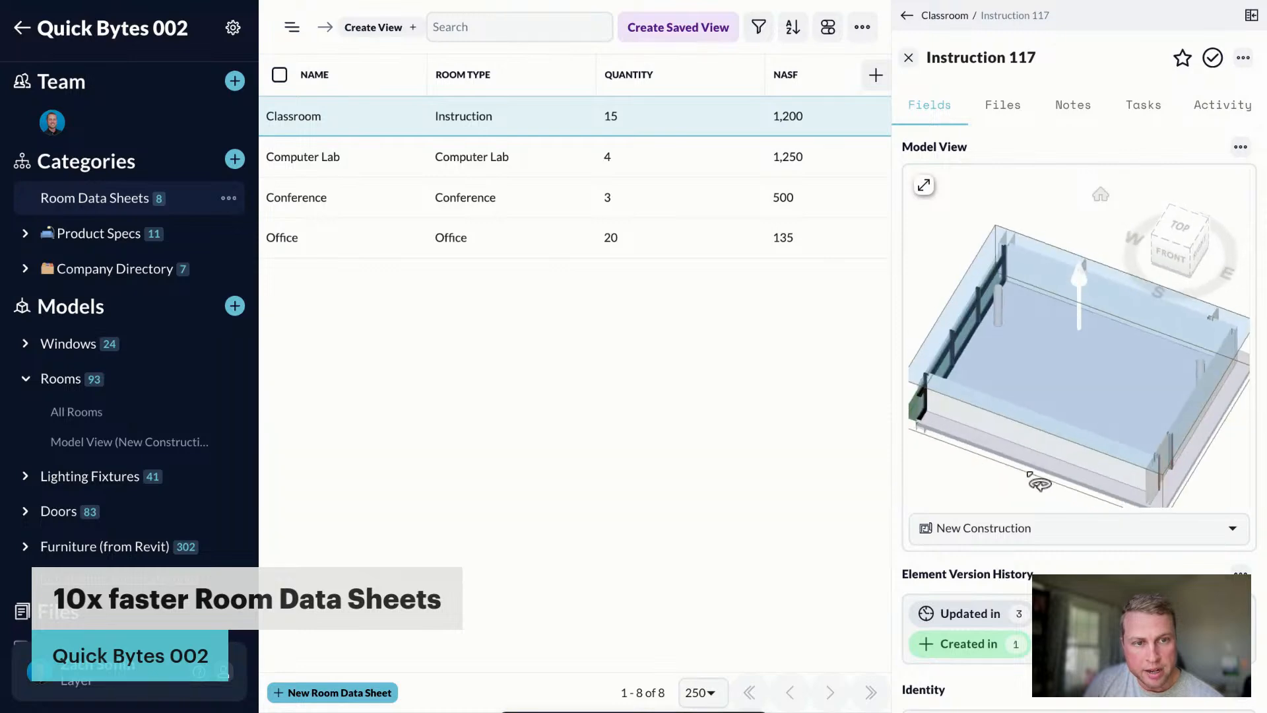
{"action": "scroll", "coordinate": [1016, 644], "scroll_direction": "down", "scroll_amount": 8}
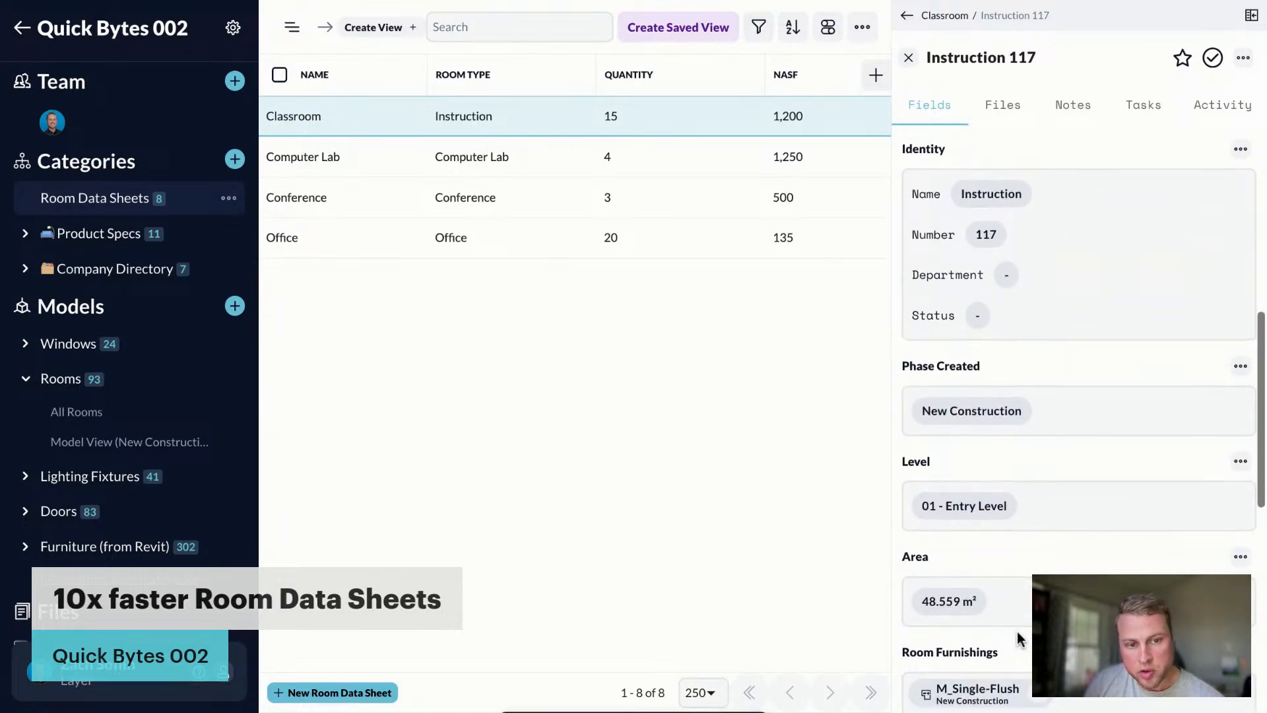
{"action": "scroll", "coordinate": [1023, 630], "scroll_direction": "down", "scroll_amount": 3}
{"action": "scroll", "coordinate": [1030, 624], "scroll_direction": "down", "scroll_amount": 5}
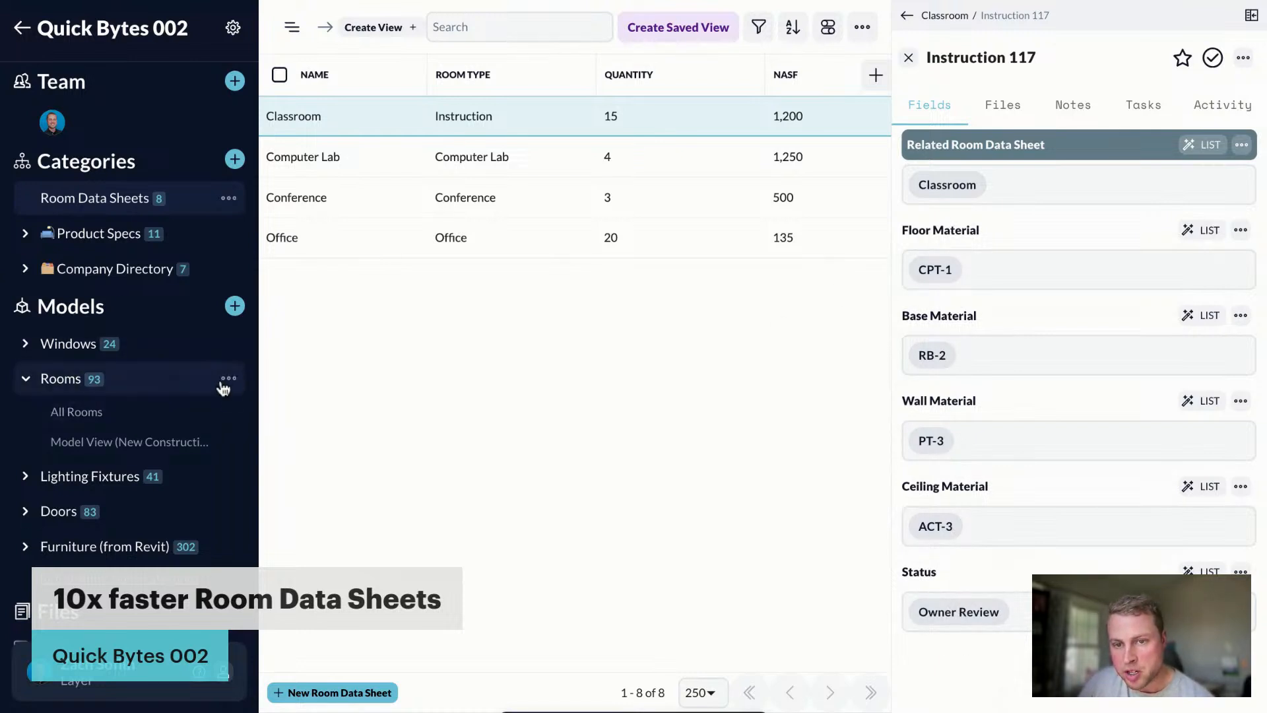
Step: Open the Rooms category settings and add a parameter sync rule from Floor Material to the Revit parameter Floor Finish
{"action": "left_click", "coordinate": [229, 383]}
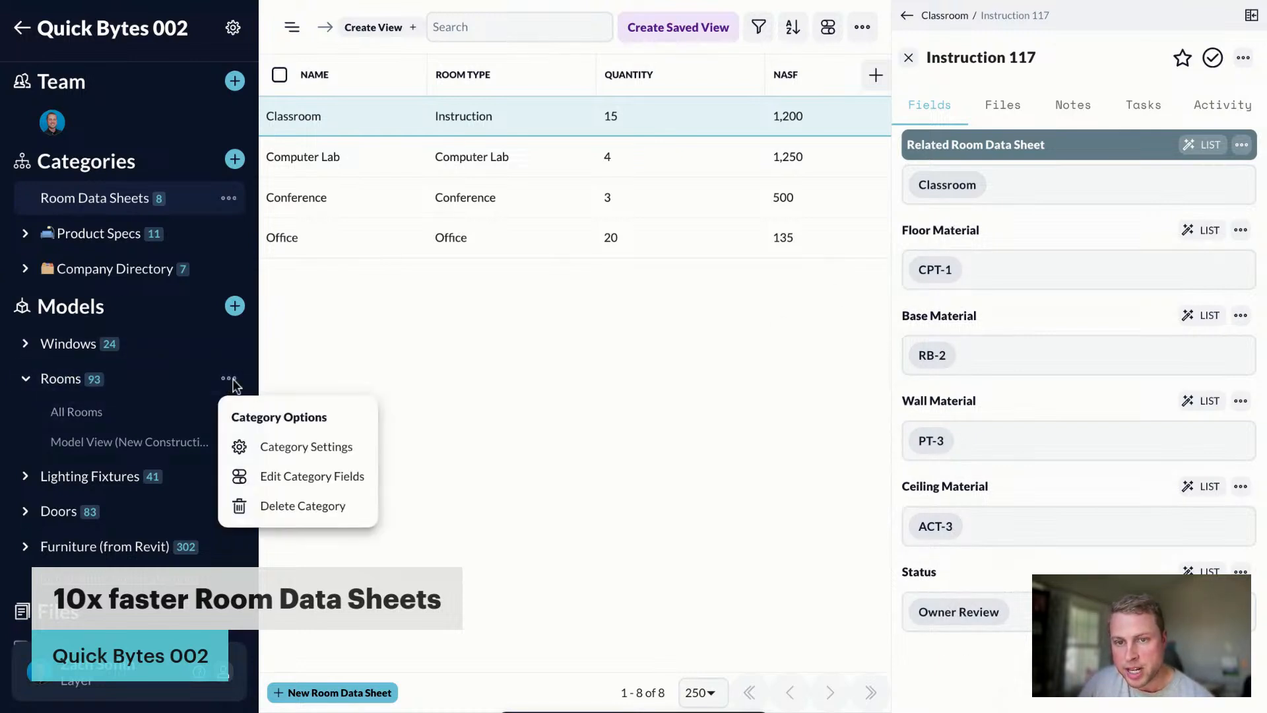
{"action": "left_click", "coordinate": [277, 447]}
{"action": "scroll", "coordinate": [477, 532], "scroll_direction": "down", "scroll_amount": 1}
{"action": "left_click", "coordinate": [447, 540]}
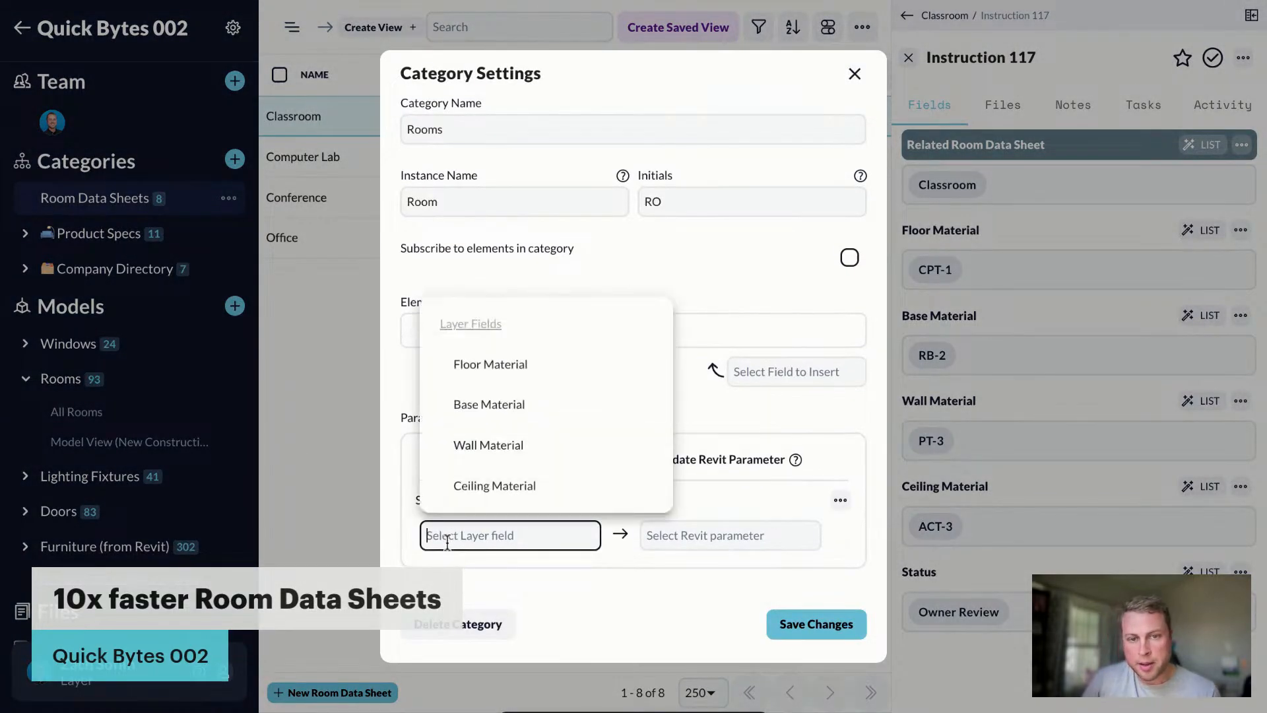
{"action": "left_click", "coordinate": [568, 365]}
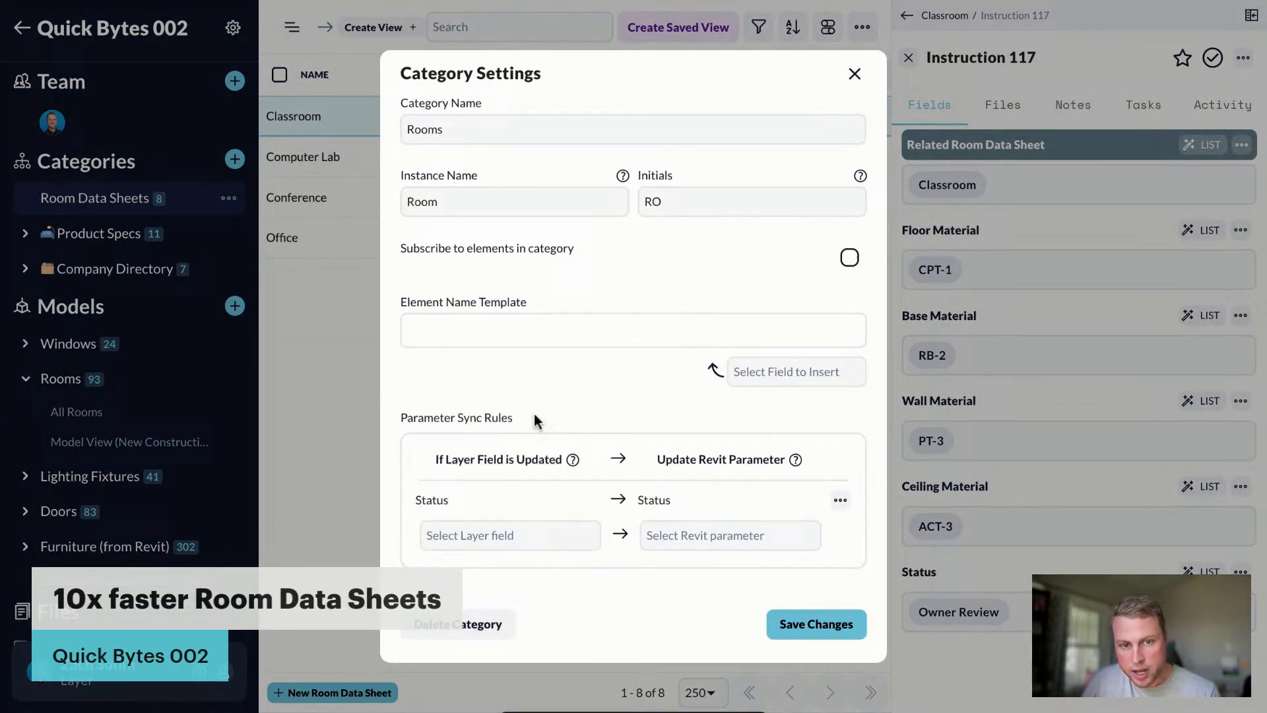
{"action": "left_click", "coordinate": [673, 536]}
{"action": "scroll", "coordinate": [708, 446], "scroll_direction": "down", "scroll_amount": 4}
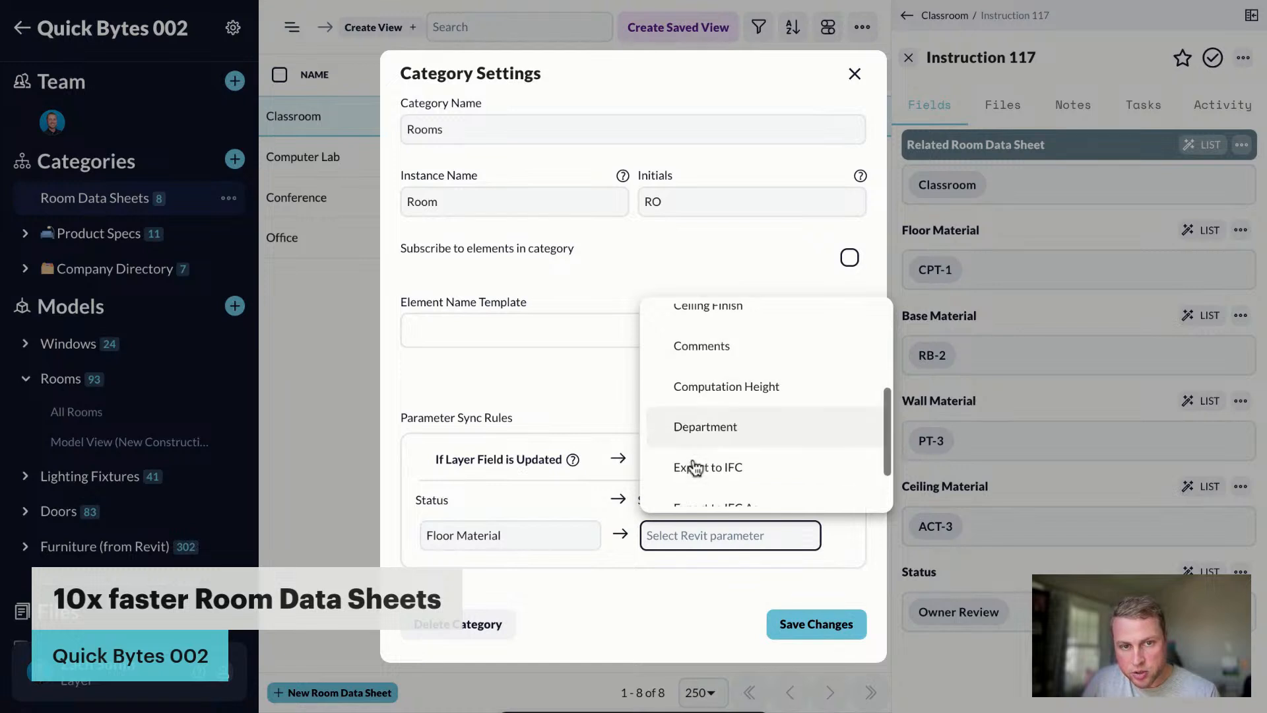
{"action": "left_click", "coordinate": [708, 449]}
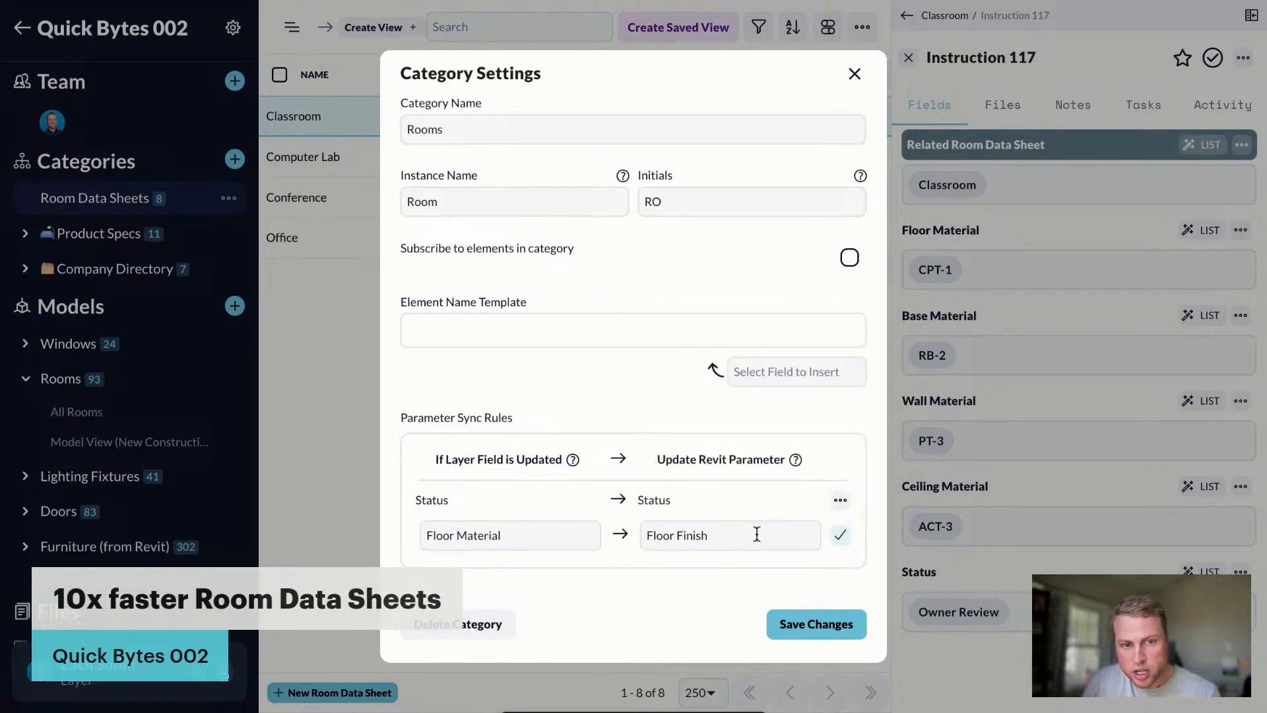
{"action": "left_click", "coordinate": [840, 535]}
Step: Add a parameter sync rule from Base Material to the Revit parameter Base Finish
{"action": "left_click", "coordinate": [517, 563]}
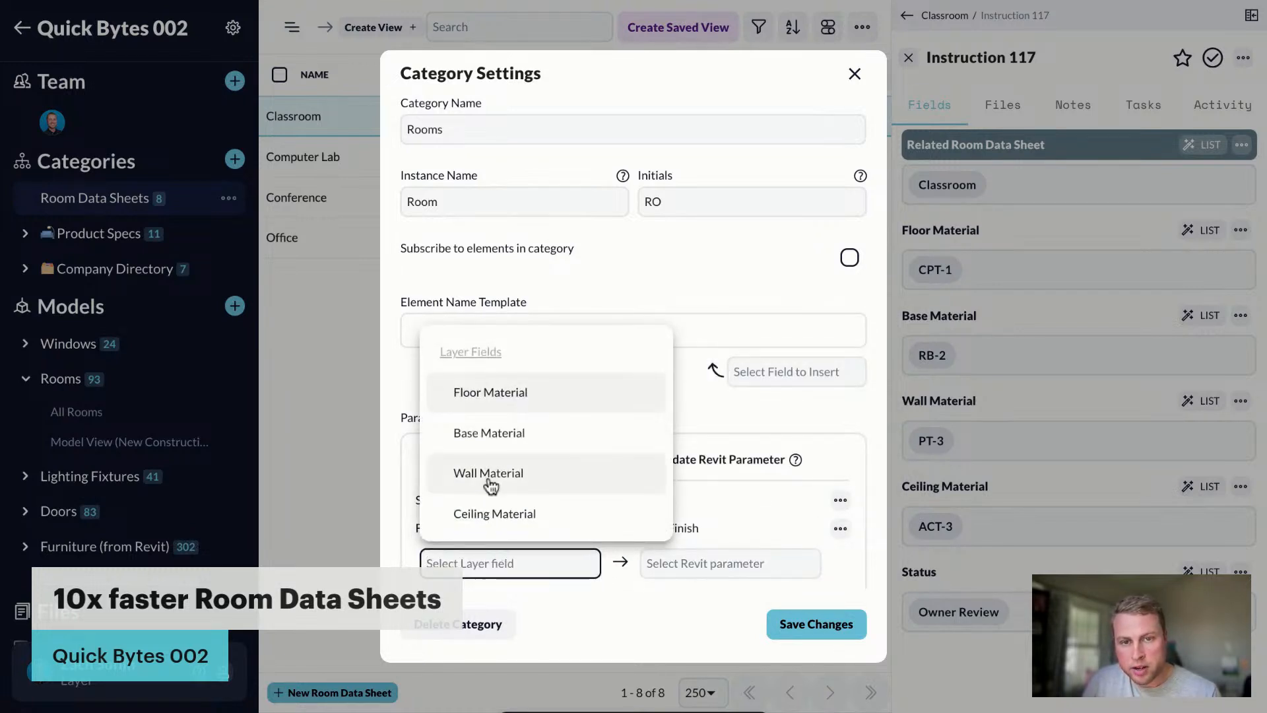
{"action": "left_click", "coordinate": [489, 432]}
{"action": "left_click", "coordinate": [707, 563]}
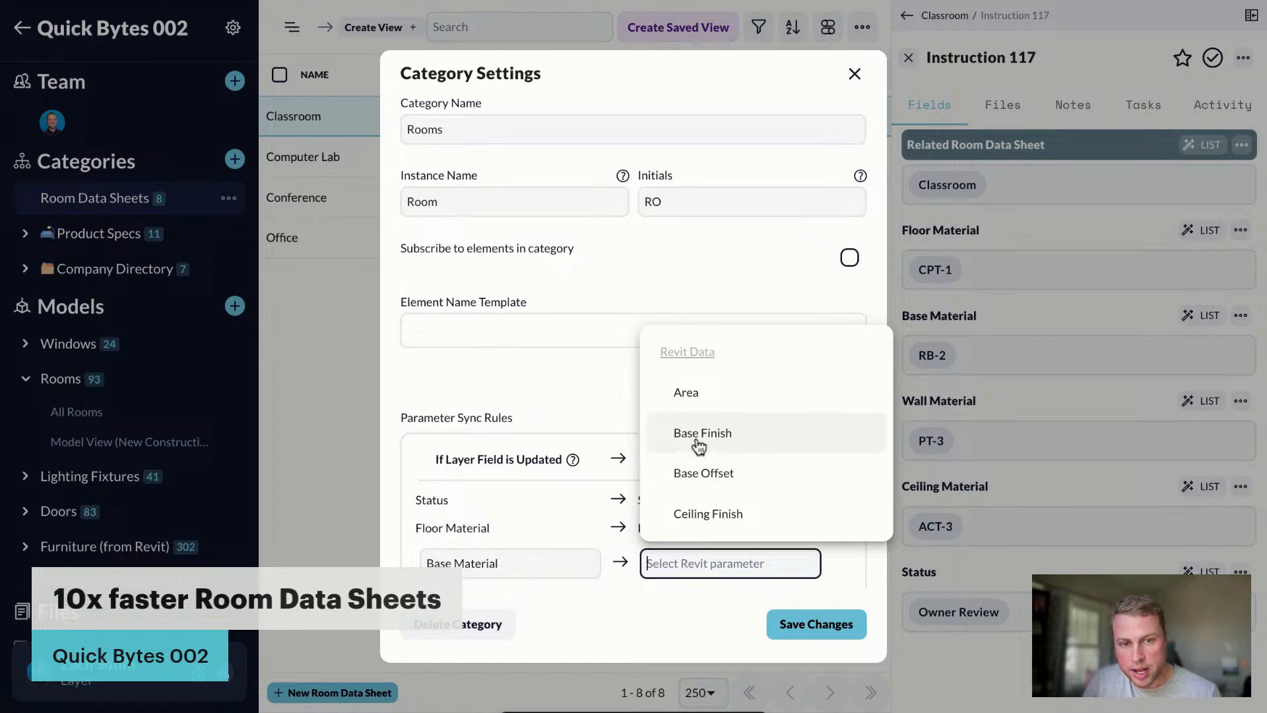
{"action": "left_click", "coordinate": [699, 446]}
{"action": "left_click", "coordinate": [840, 563]}
Step: Add a parameter sync rule from Wall Material to the Revit parameter Wall Finish
{"action": "scroll", "coordinate": [502, 574], "scroll_direction": "down", "scroll_amount": 1}
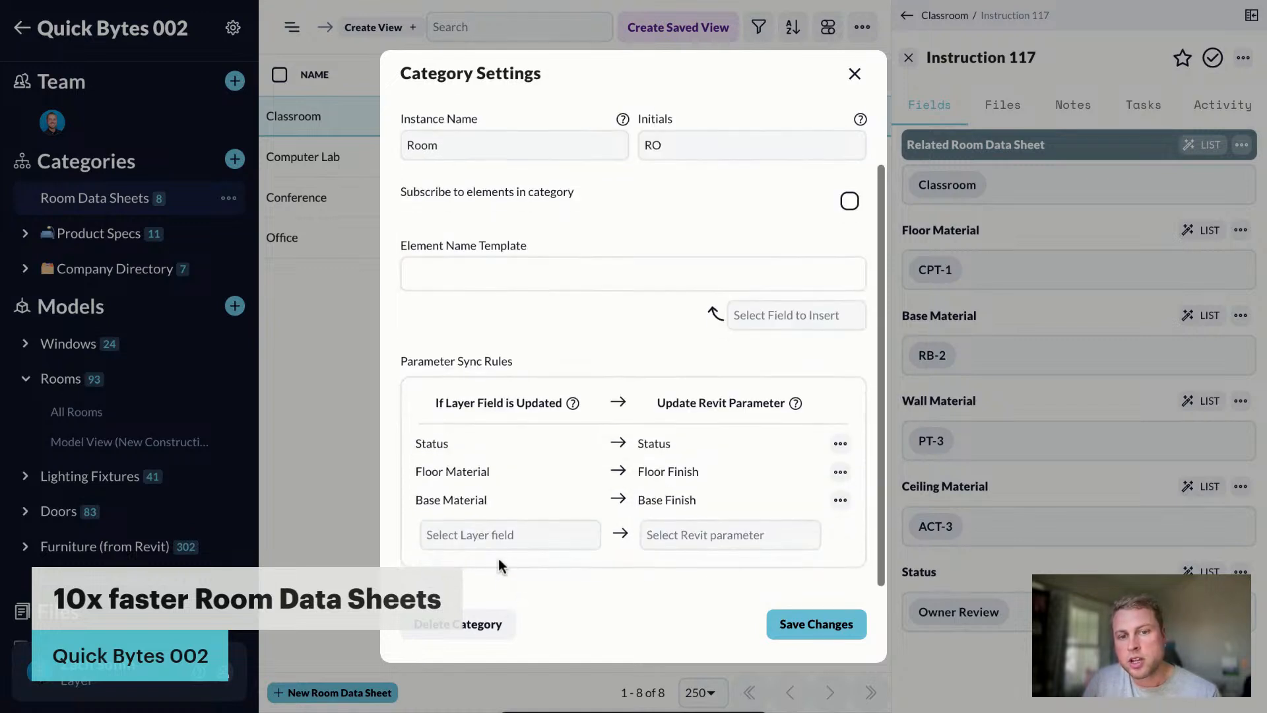
{"action": "left_click", "coordinate": [476, 540]}
{"action": "left_click", "coordinate": [671, 518]}
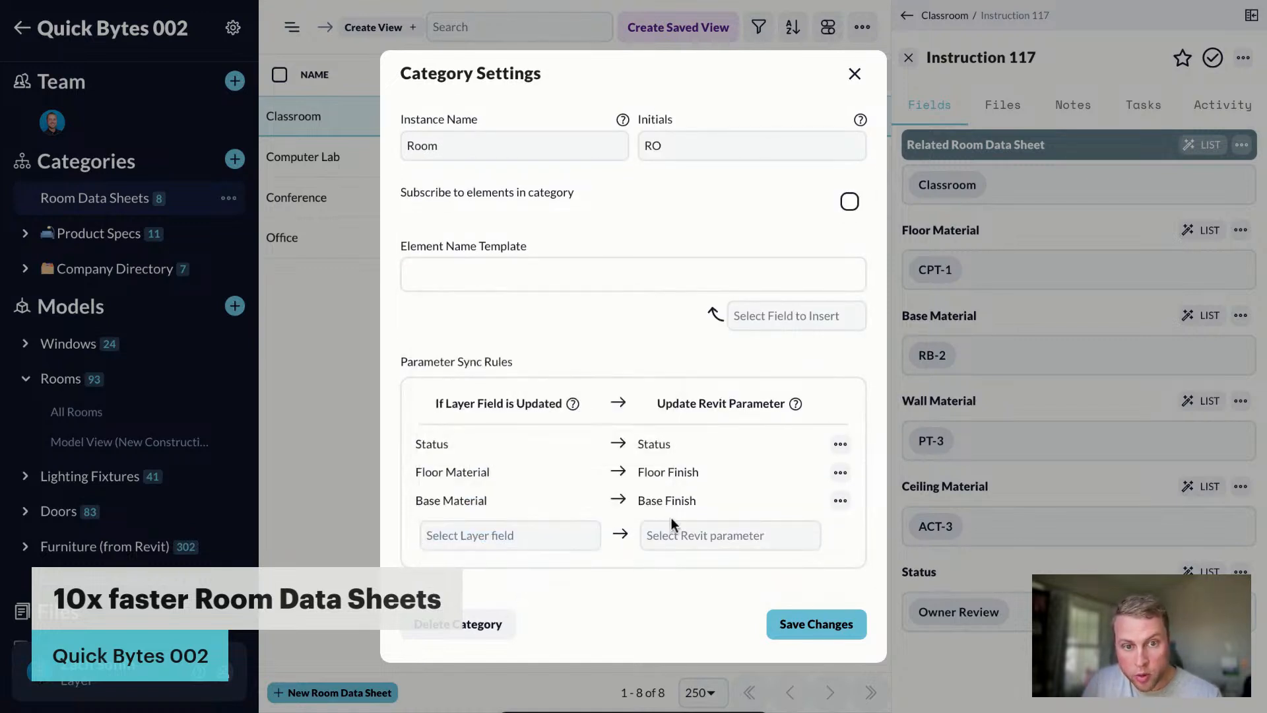
{"action": "left_click", "coordinate": [676, 532]}
{"action": "scroll", "coordinate": [693, 462], "scroll_direction": "down", "scroll_amount": 5}
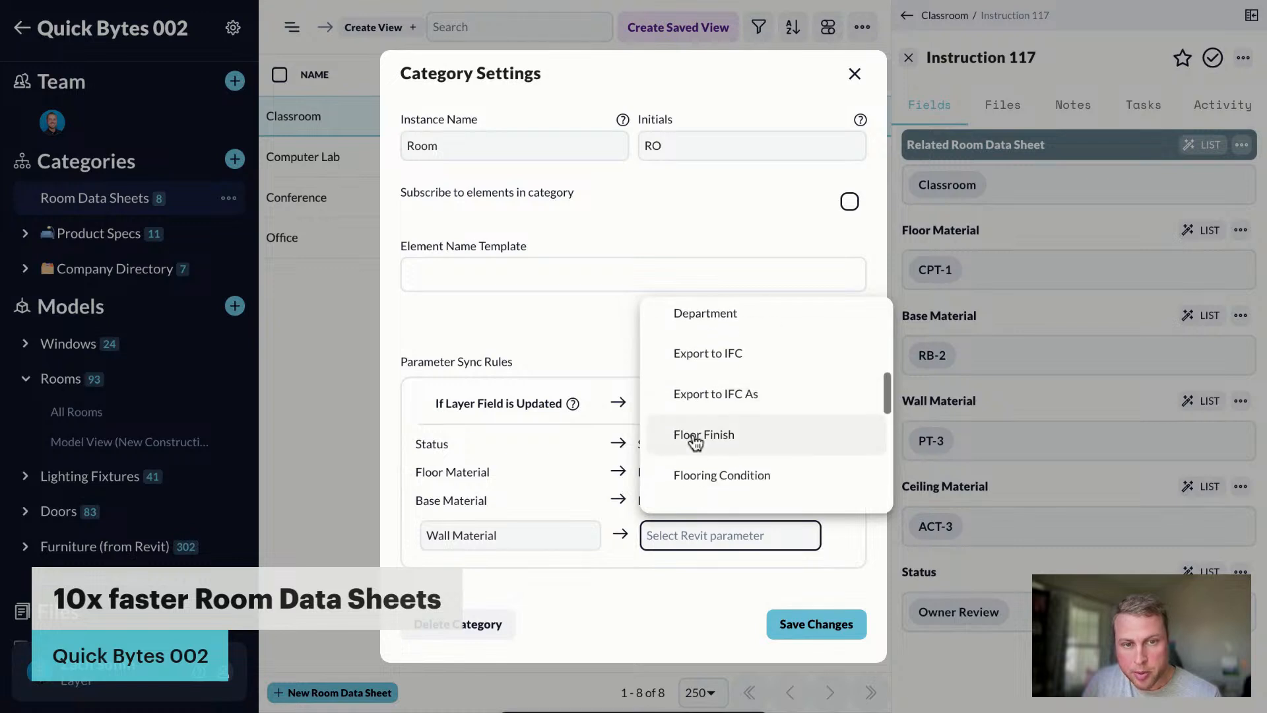
{"action": "scroll", "coordinate": [695, 442], "scroll_direction": "down", "scroll_amount": 8}
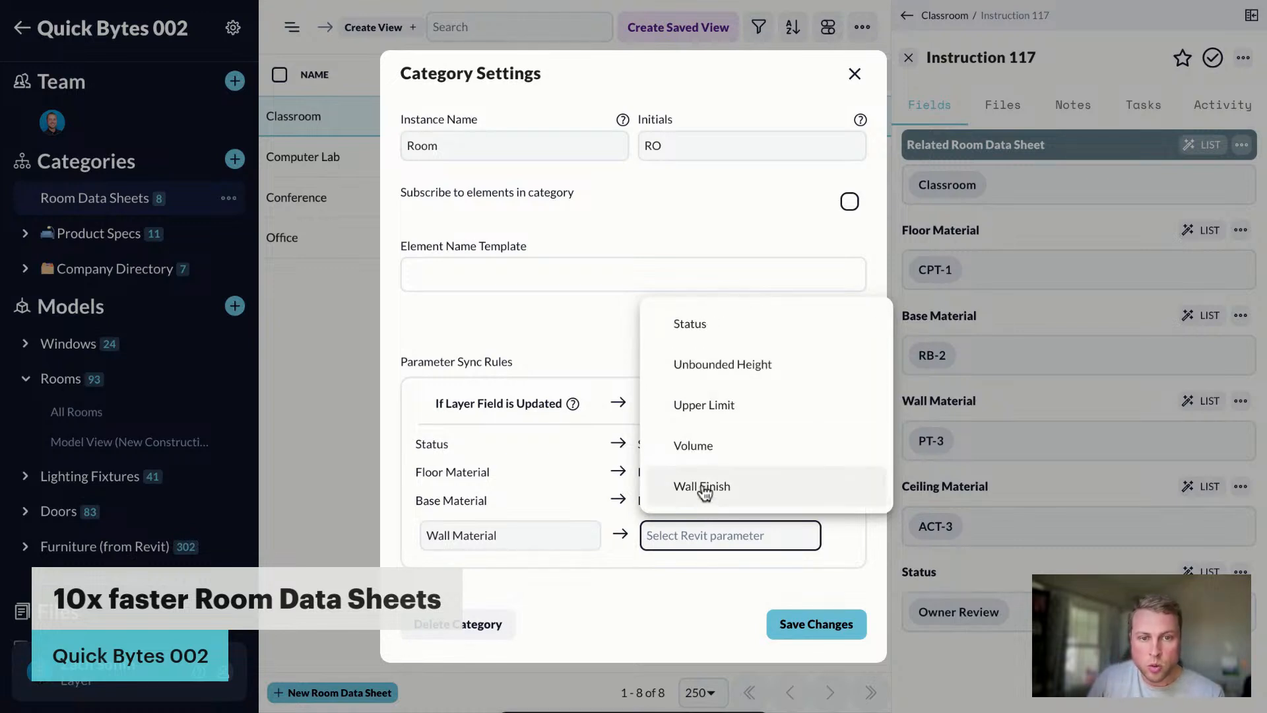
{"action": "left_click", "coordinate": [702, 487]}
{"action": "left_click", "coordinate": [834, 535]}
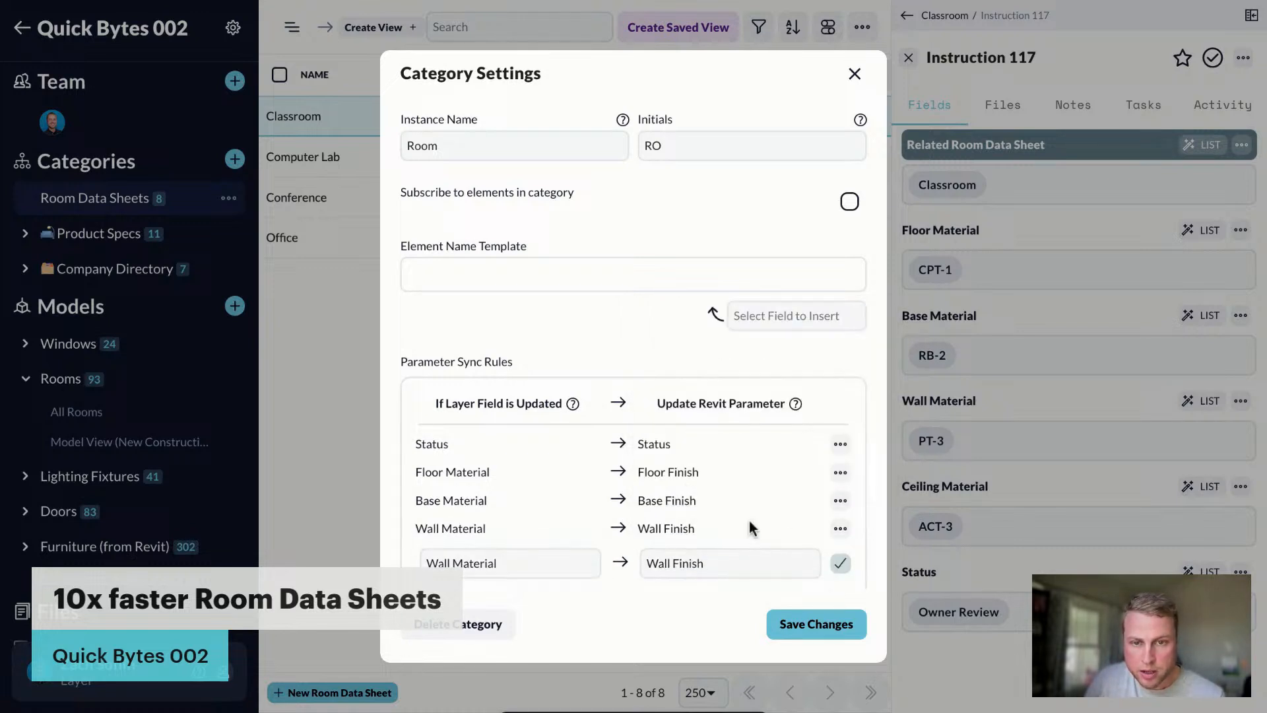
Step: Add a parameter sync rule from Ceiling Material to Ceiling Finish and save the Rooms category settings
{"action": "left_click", "coordinate": [510, 563]}
{"action": "left_click", "coordinate": [450, 513]}
{"action": "left_click", "coordinate": [668, 561]}
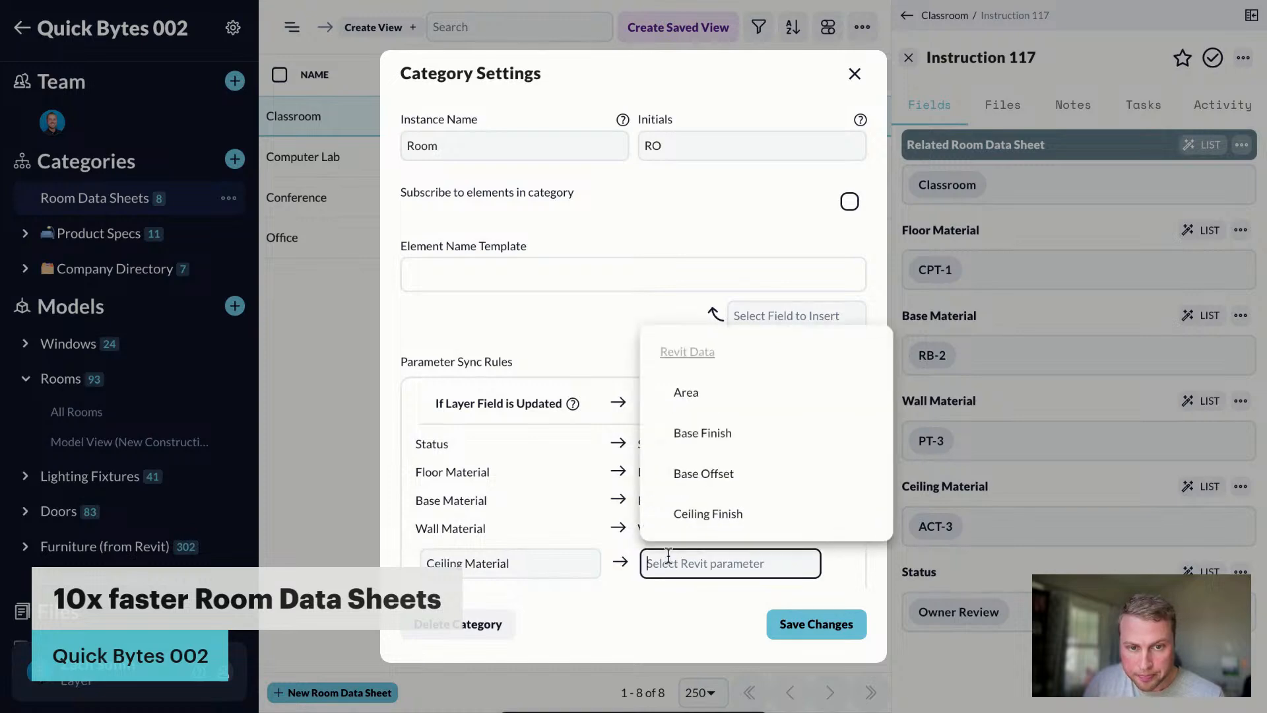
{"action": "left_click", "coordinate": [699, 514]}
{"action": "left_click", "coordinate": [840, 563]}
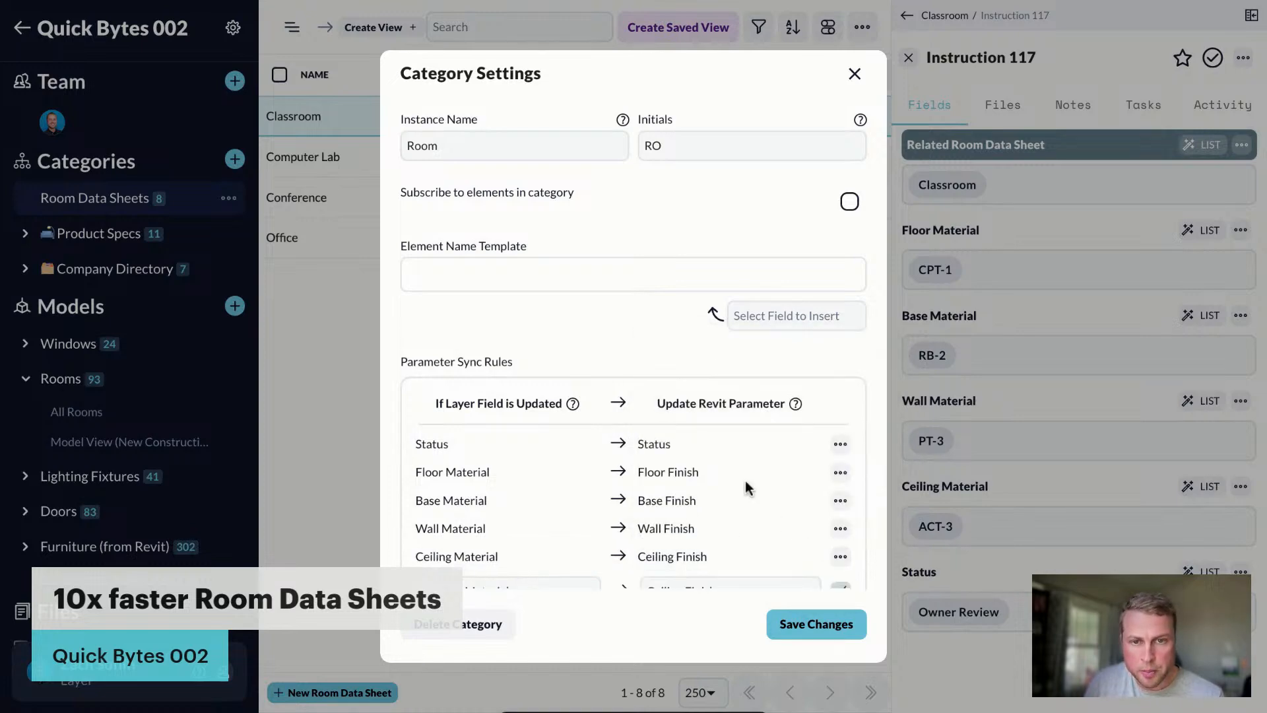
{"action": "left_click", "coordinate": [820, 625]}
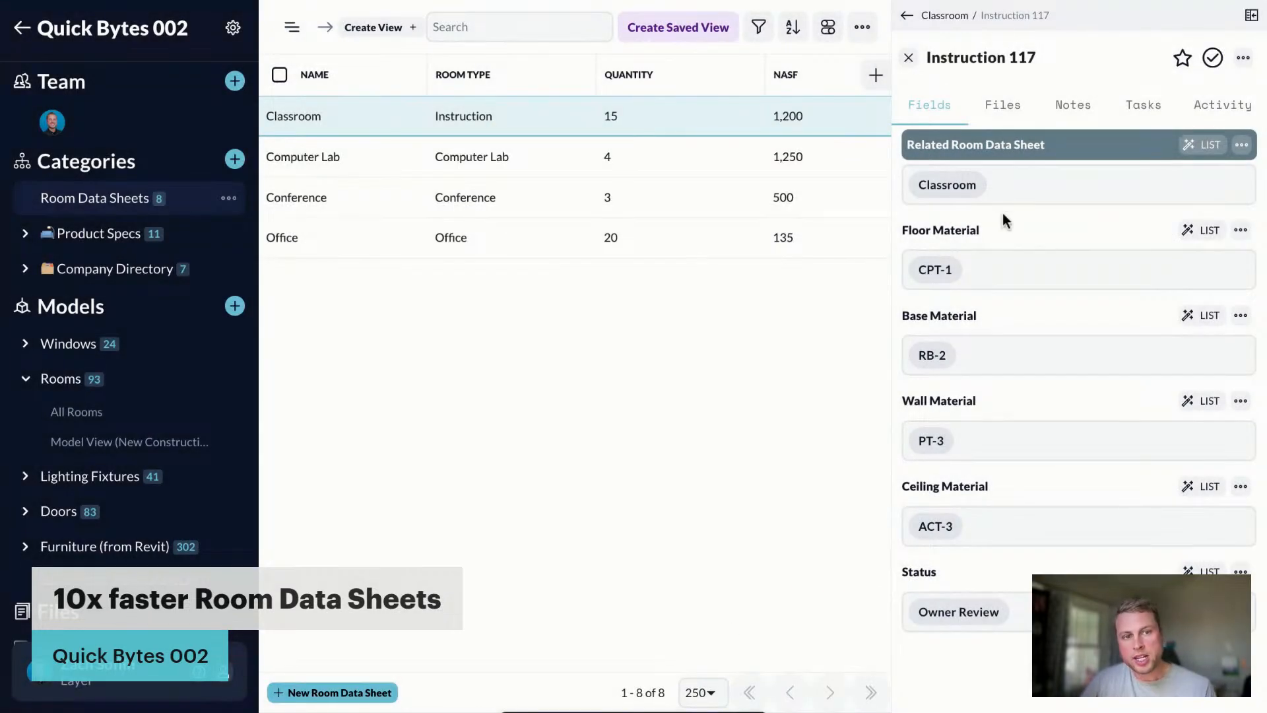
Step: Open the Classroom data sheet from Instruction 117's Floor Material value and set its Floor Finish to CPT-2
{"action": "left_click", "coordinate": [936, 271]}
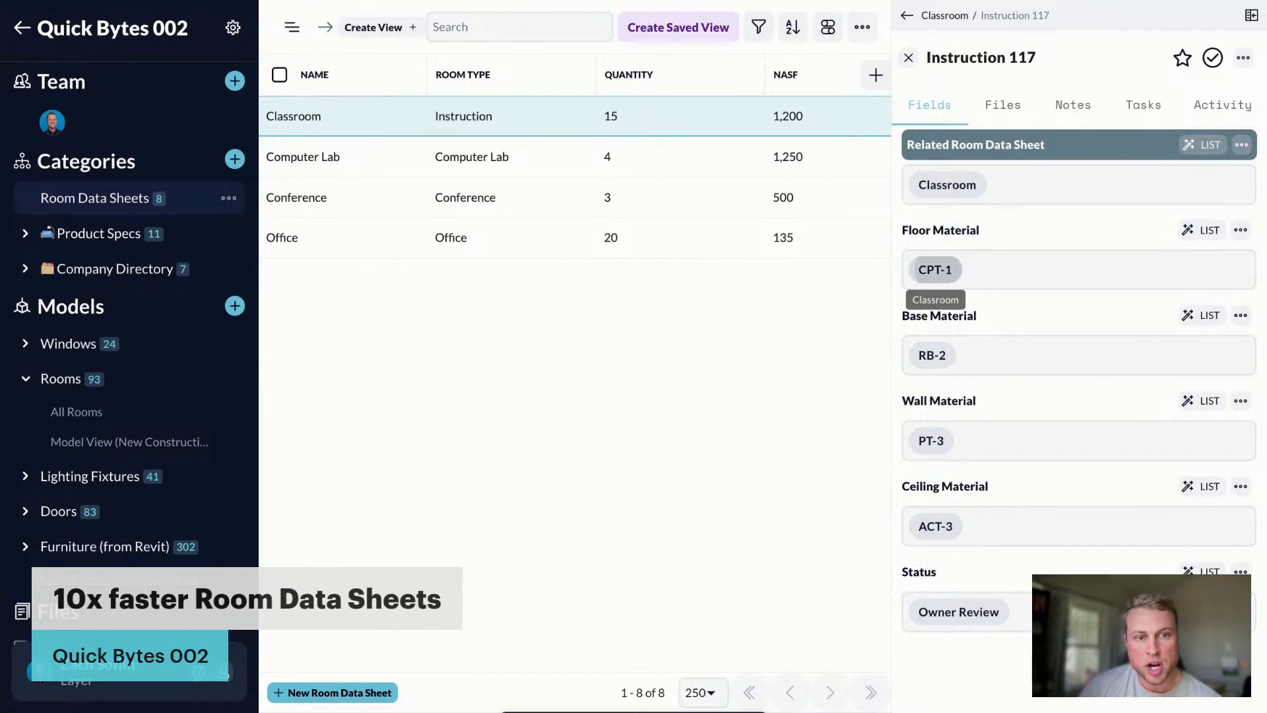
{"action": "scroll", "coordinate": [1017, 419], "scroll_direction": "down", "scroll_amount": 15}
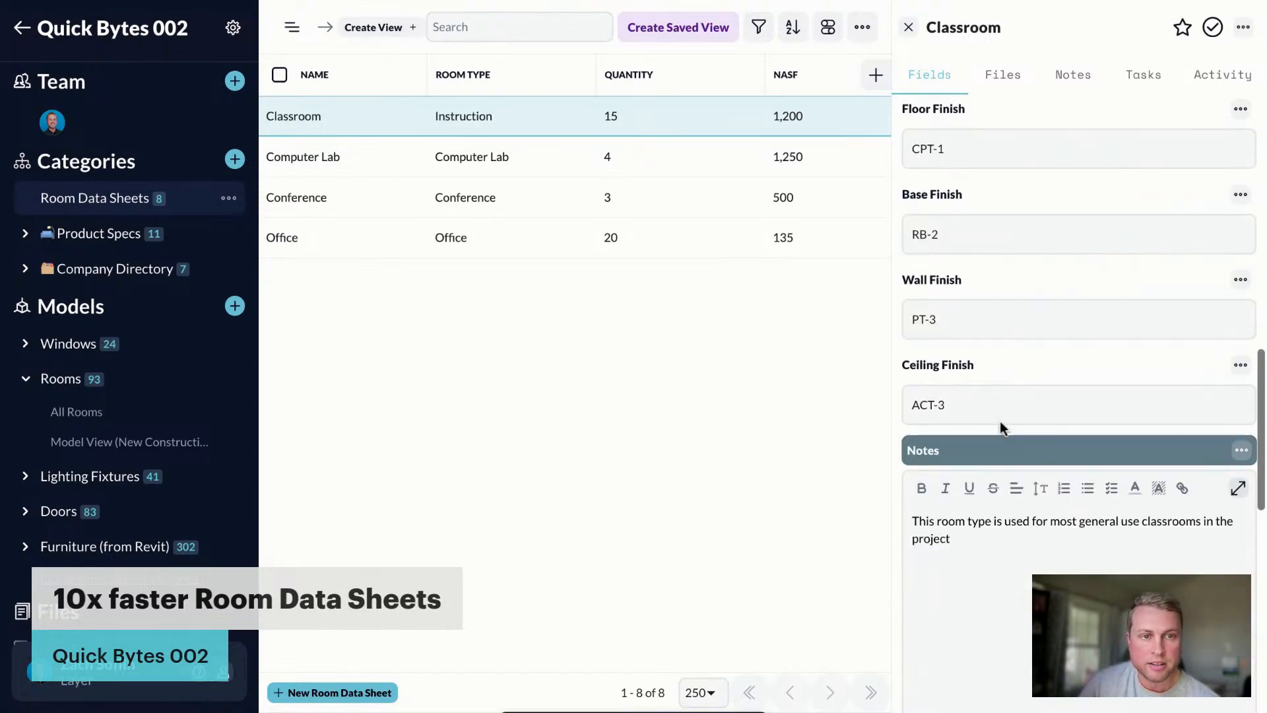
{"action": "scroll", "coordinate": [1012, 450], "scroll_direction": "down", "scroll_amount": 5}
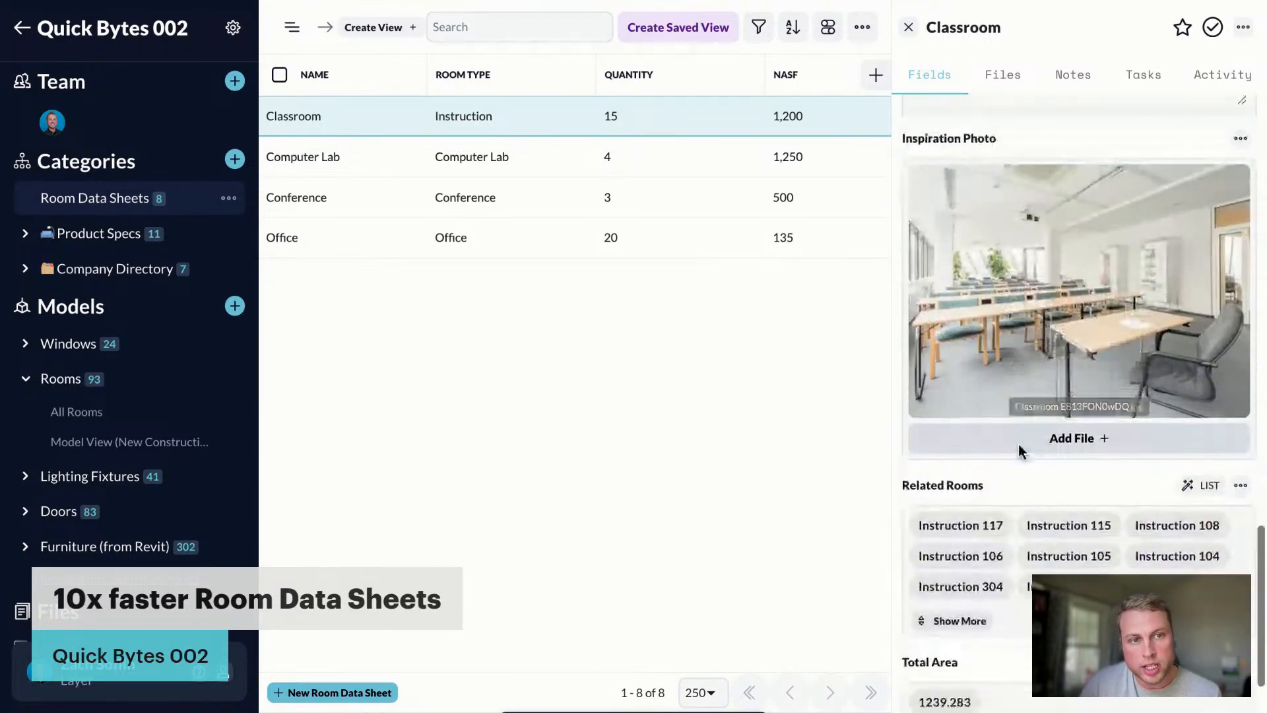
{"action": "scroll", "coordinate": [1018, 445], "scroll_direction": "up", "scroll_amount": 15}
{"action": "left_click", "coordinate": [955, 436]}
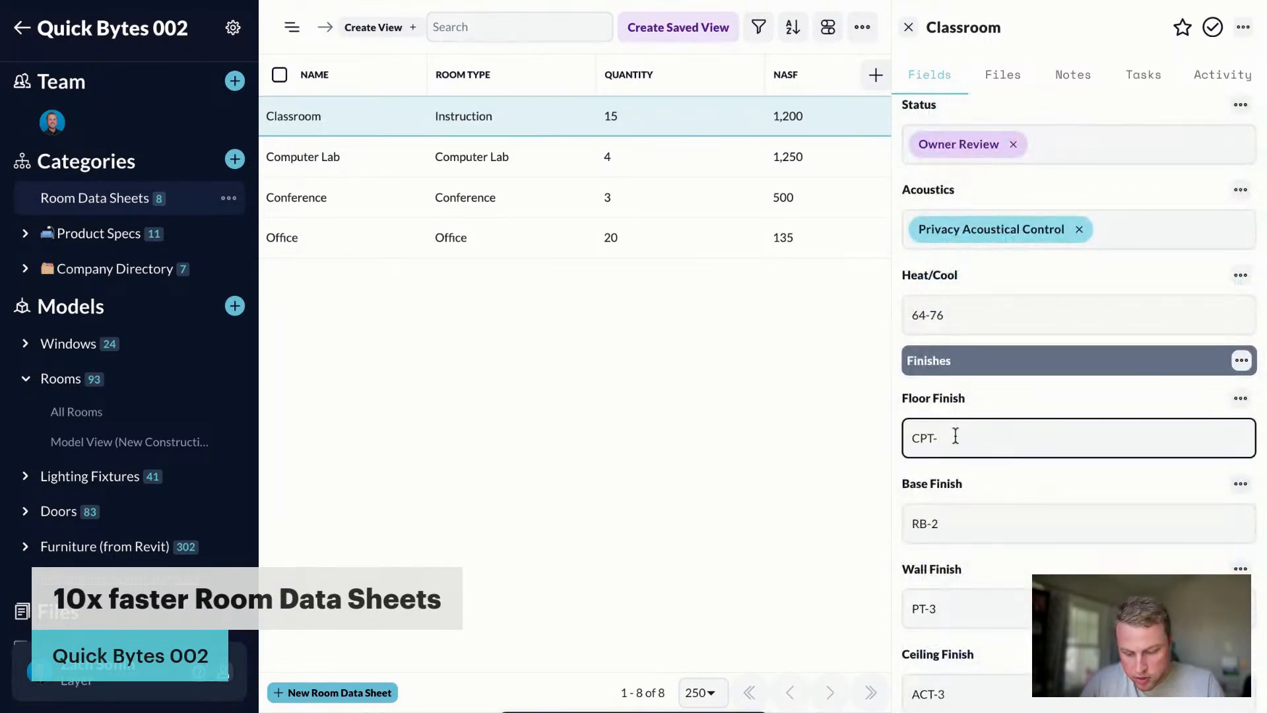
{"action": "scroll", "coordinate": [1024, 467], "scroll_direction": "down", "scroll_amount": 2}
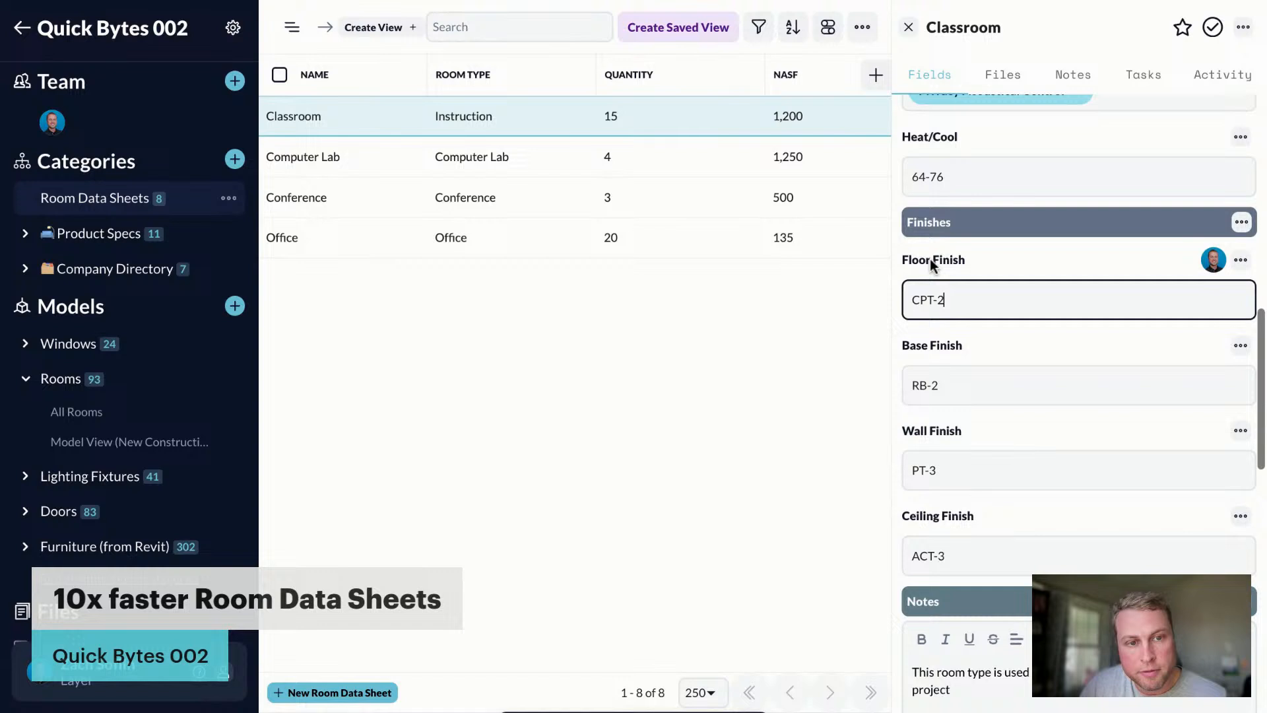
Step: Set the Classroom sheet's Base Finish to RB-3, Wall Finish to PT-2 and Ceiling Finish to ACT-1
{"action": "left_click", "coordinate": [954, 382]}
{"action": "type", "text": "3"}
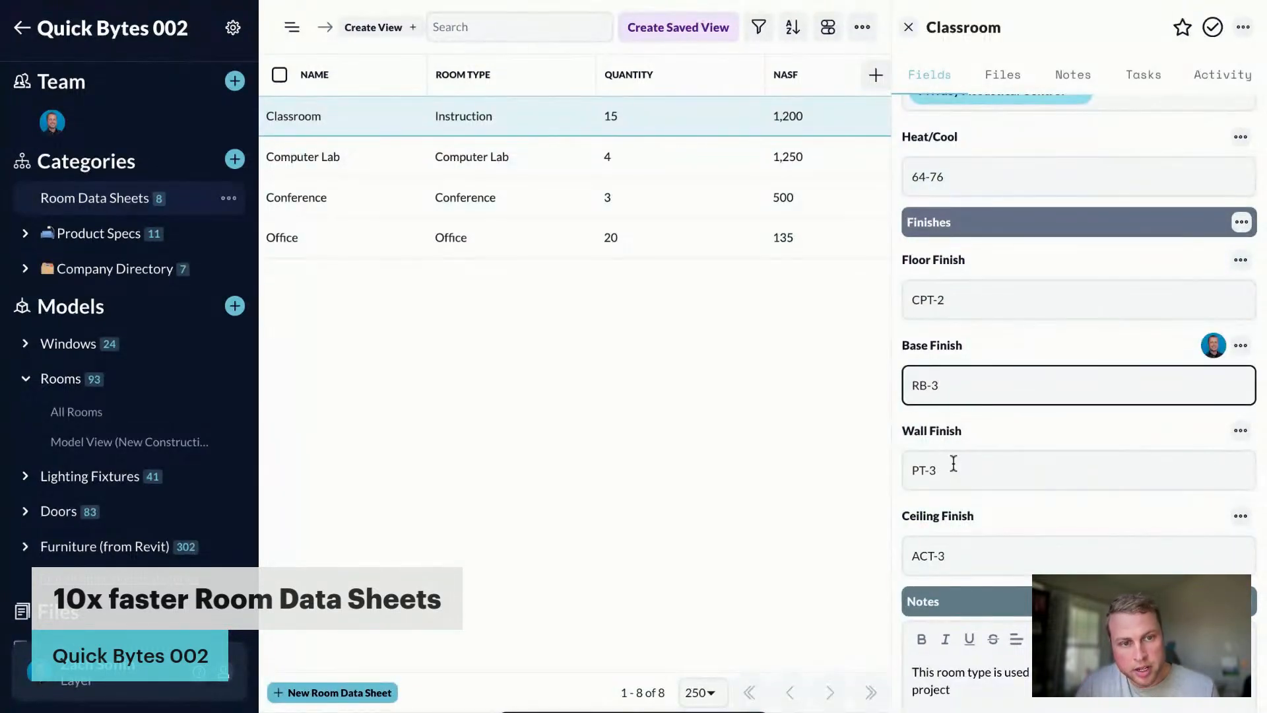
{"action": "left_click", "coordinate": [954, 470]}
{"action": "type", "text": "2"}
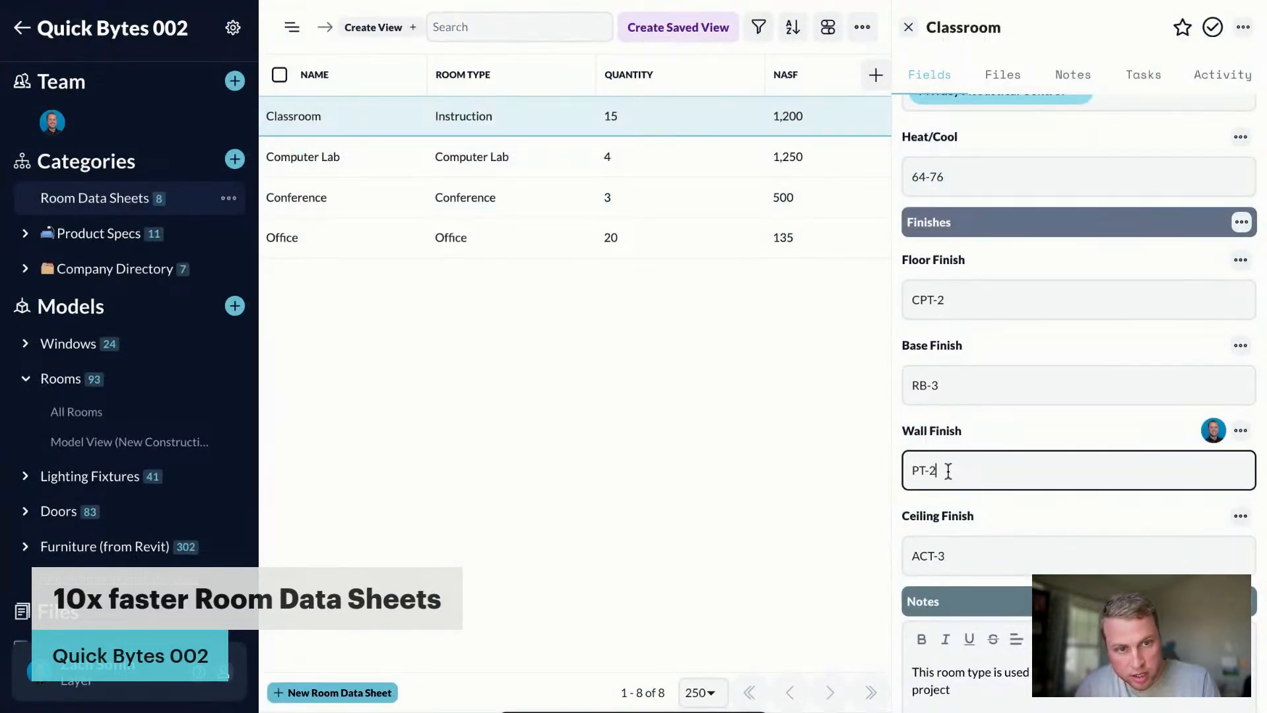
{"action": "left_click", "coordinate": [971, 556]}
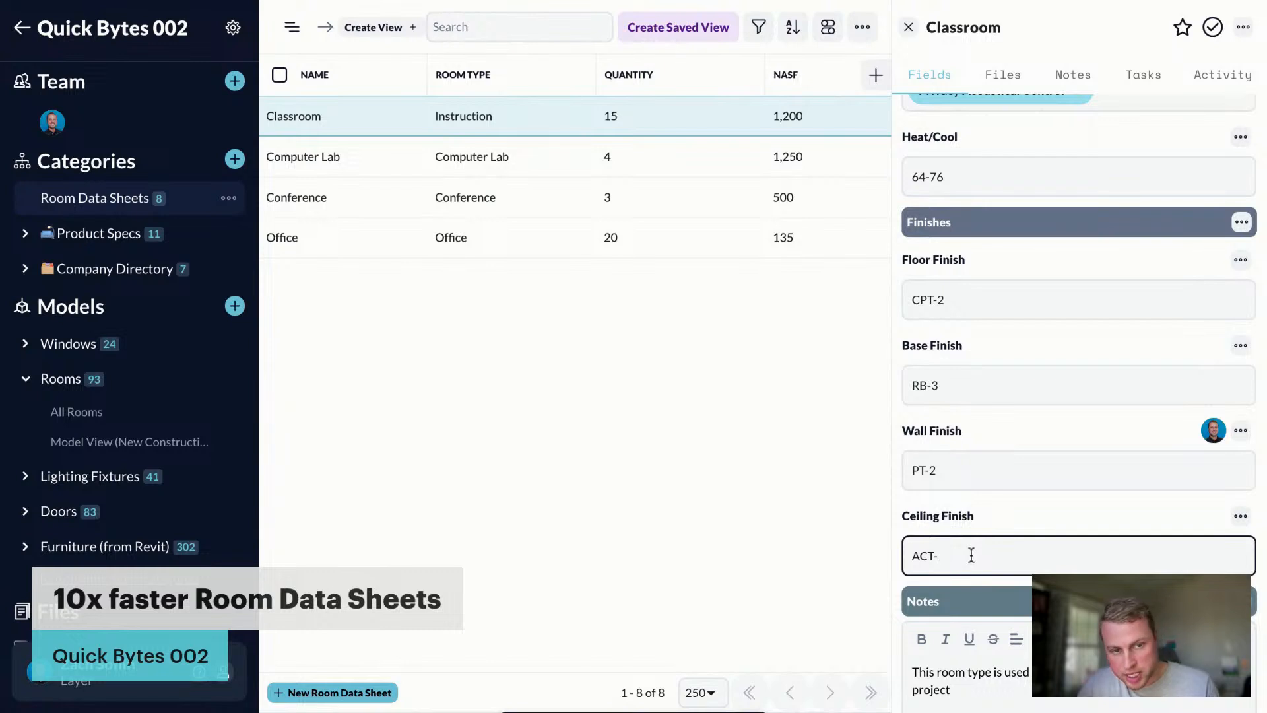
{"action": "type", "text": "1"}
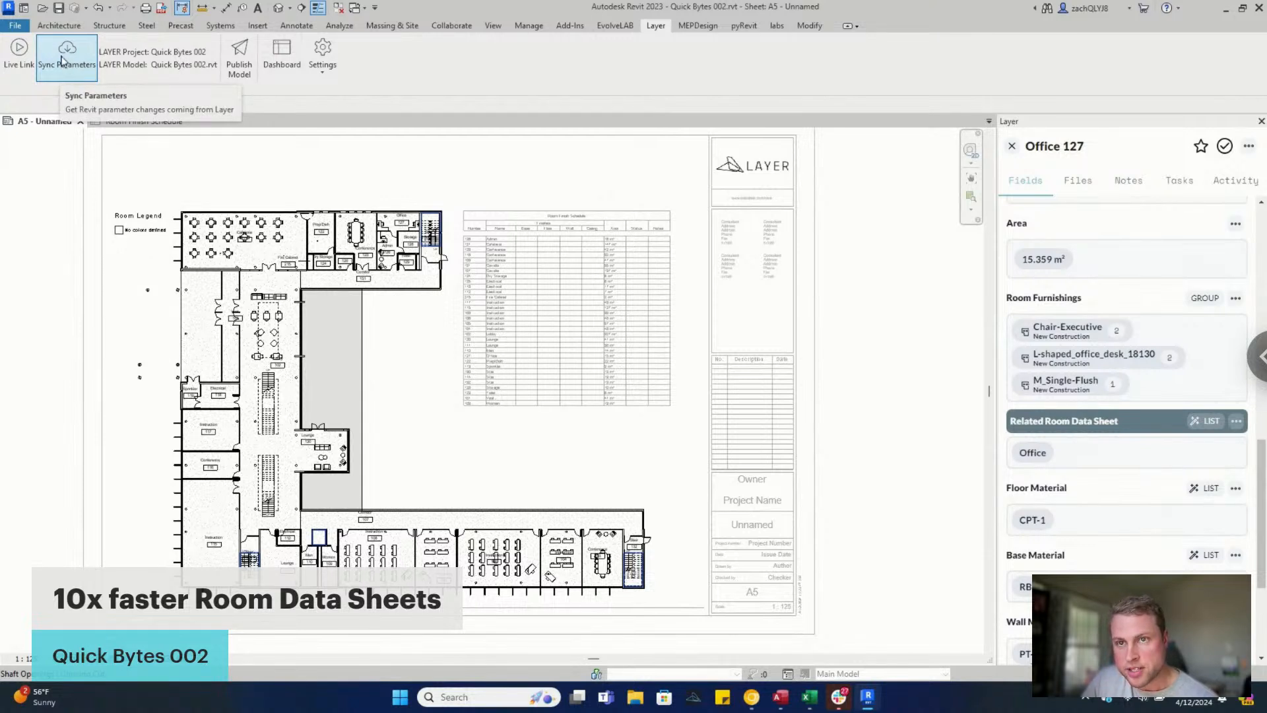
Step: In Revit, sync parameters from Layer, review the listed room elements and accept all incoming parameter changes
{"action": "left_click", "coordinate": [63, 59]}
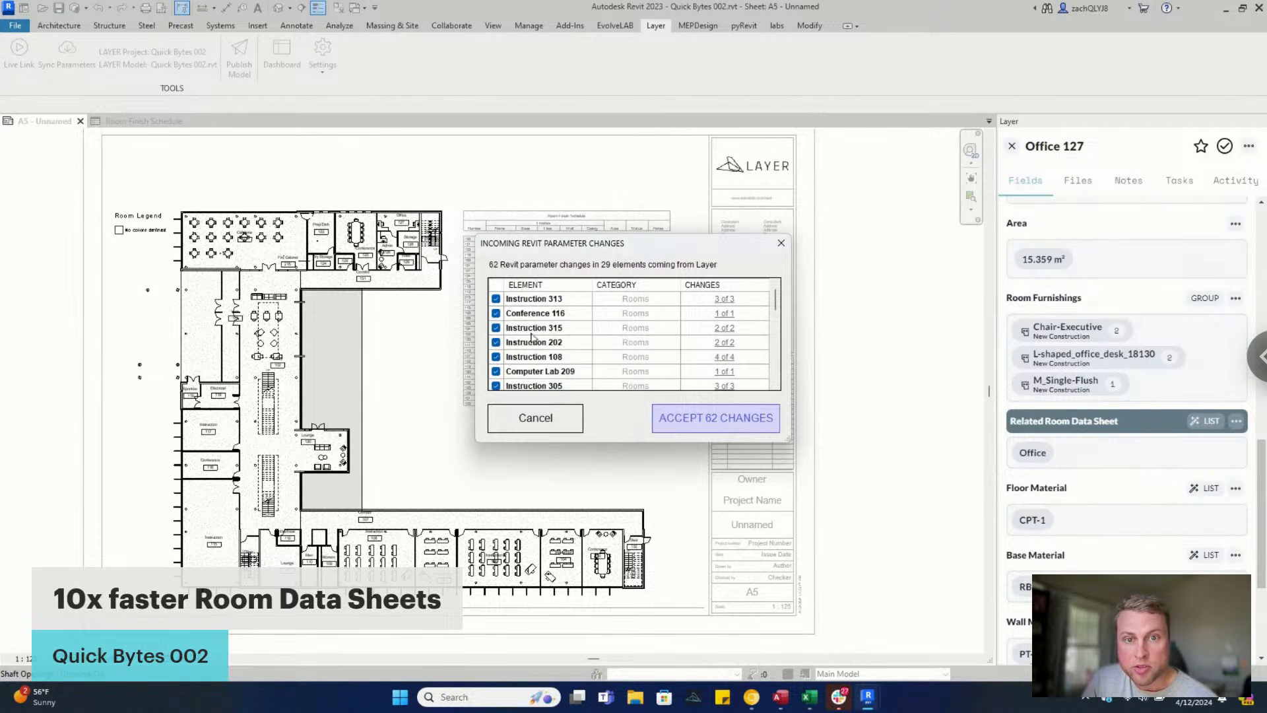
{"action": "scroll", "coordinate": [540, 370], "scroll_direction": "down", "scroll_amount": 4}
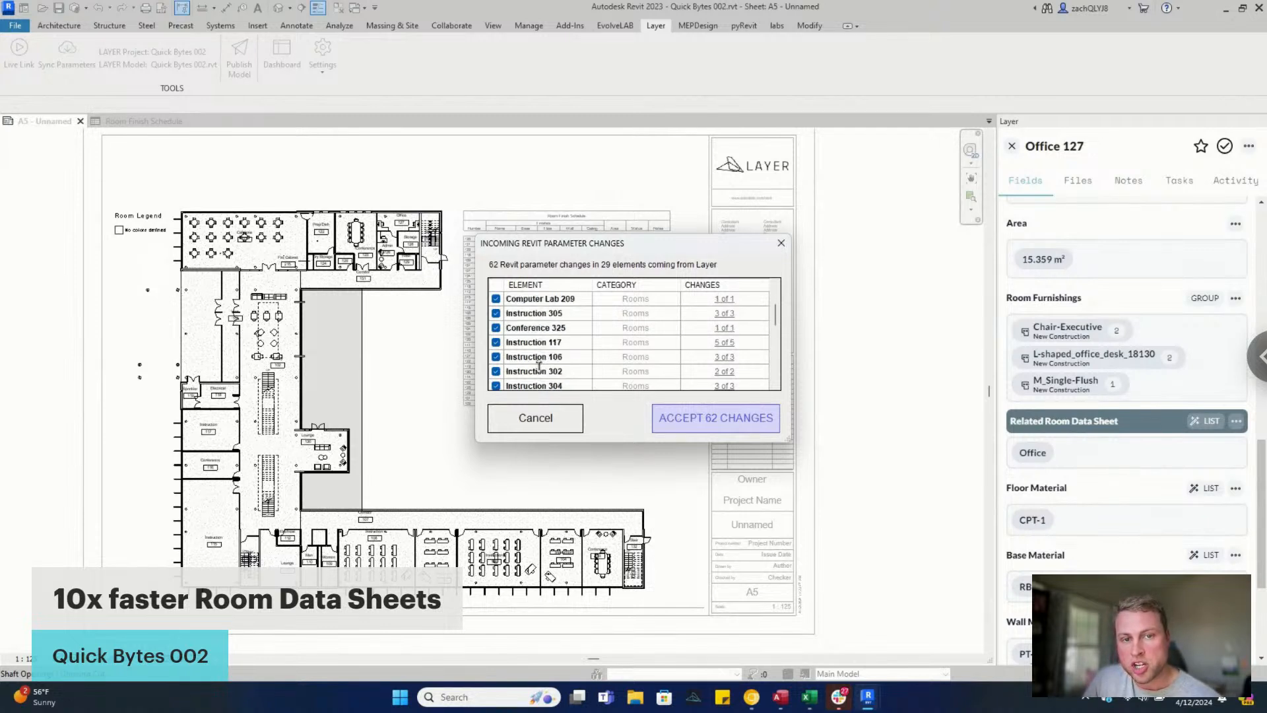
{"action": "scroll", "coordinate": [537, 365], "scroll_direction": "down", "scroll_amount": 2}
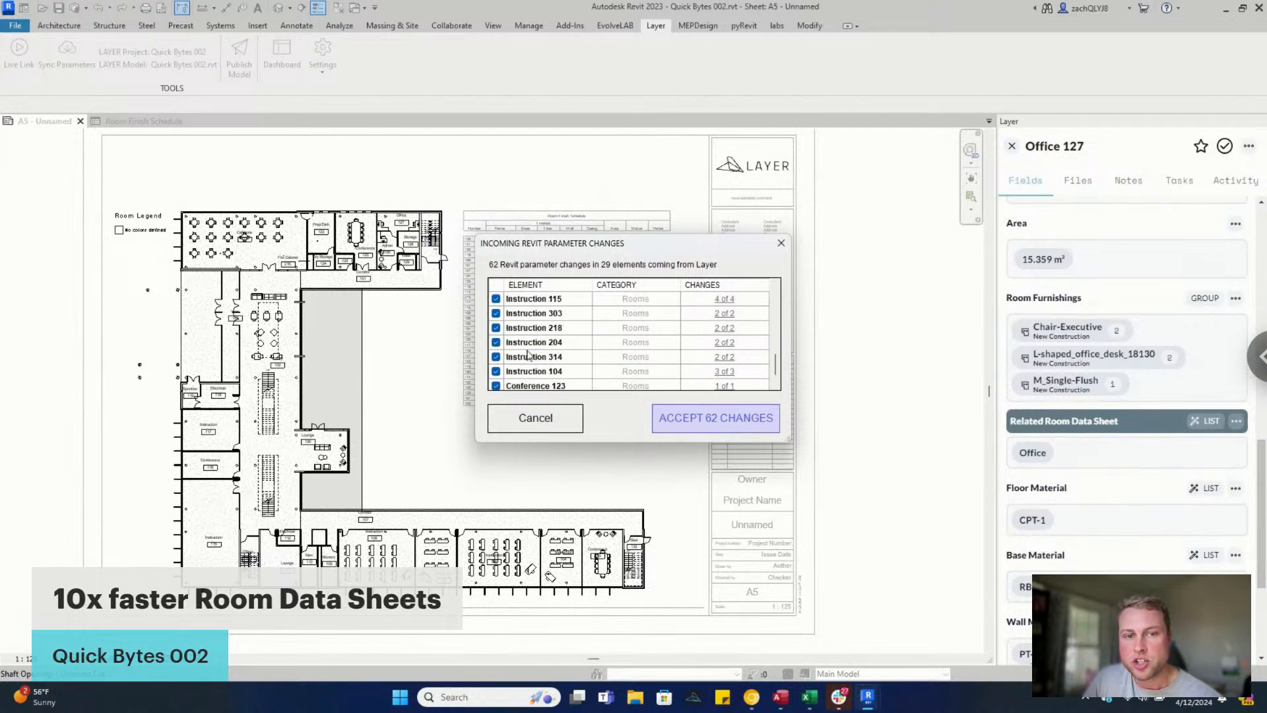
{"action": "left_click", "coordinate": [705, 424]}
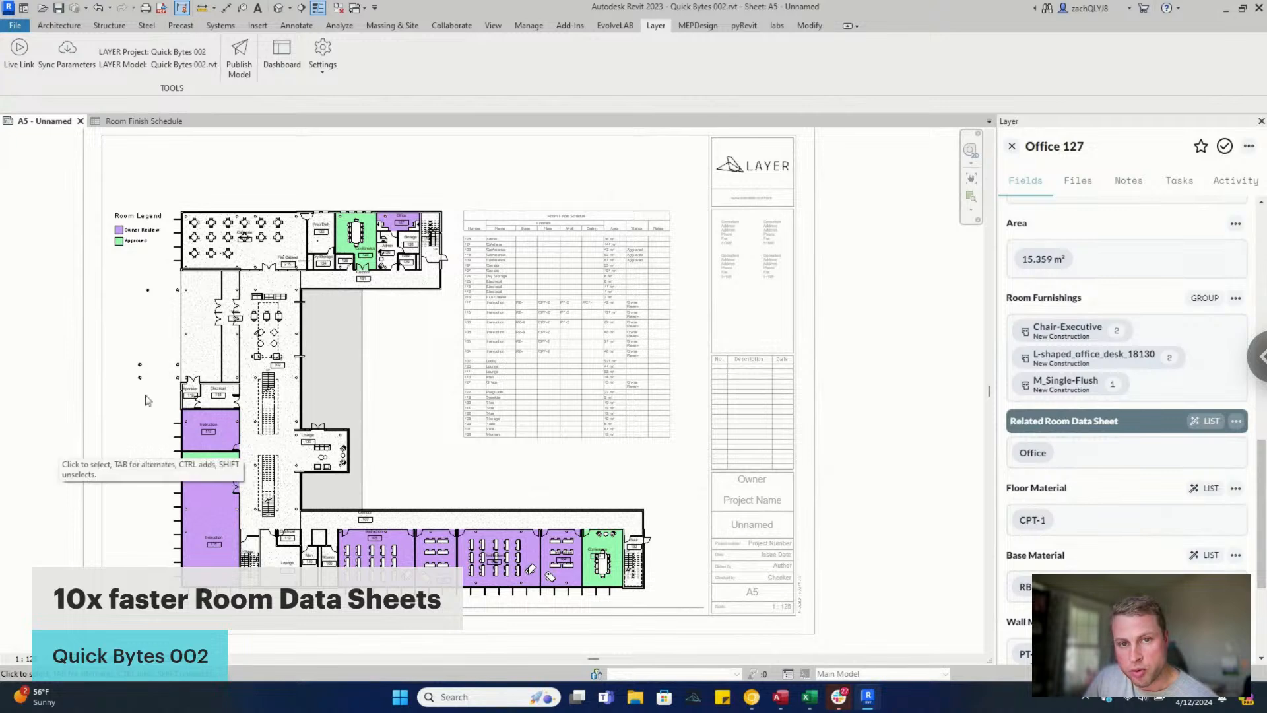
Step: Examine the synced finish values in the Room Finish Schedule and the color-coded floor plan on sheet A5
{"action": "scroll", "coordinate": [507, 321], "scroll_direction": "up", "scroll_amount": 5}
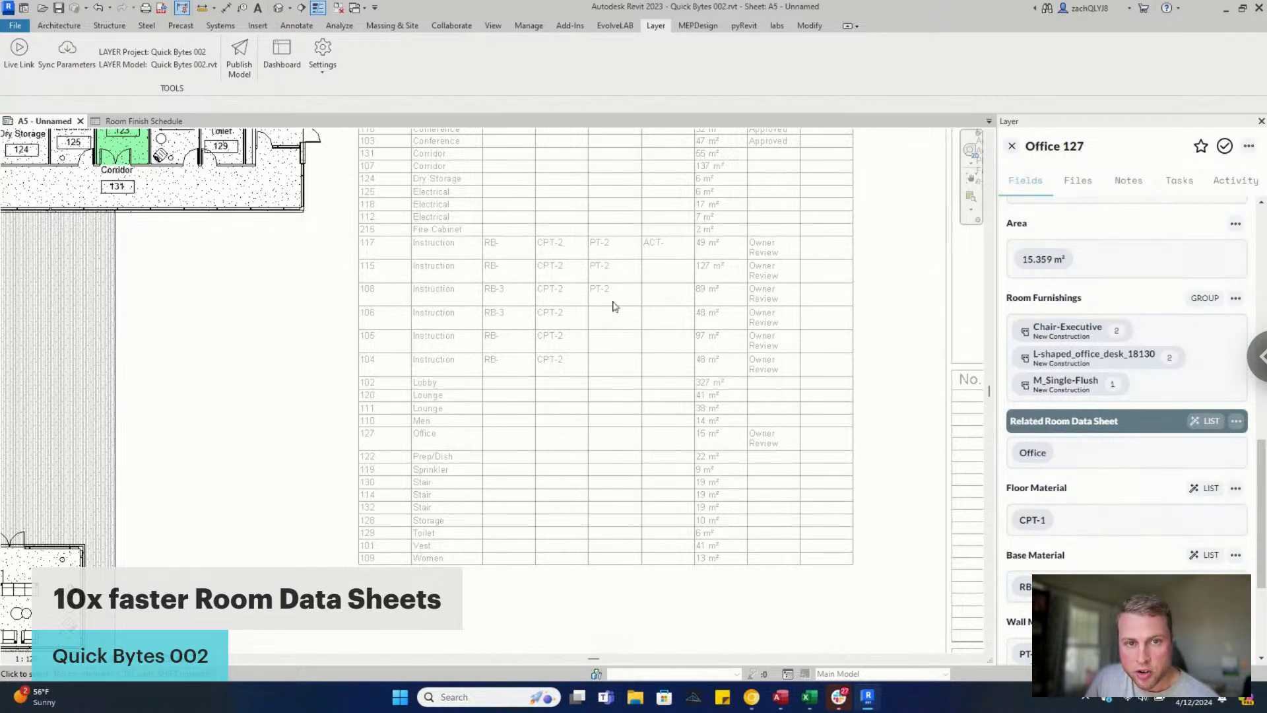
{"action": "scroll", "coordinate": [803, 280], "scroll_direction": "down", "scroll_amount": 2}
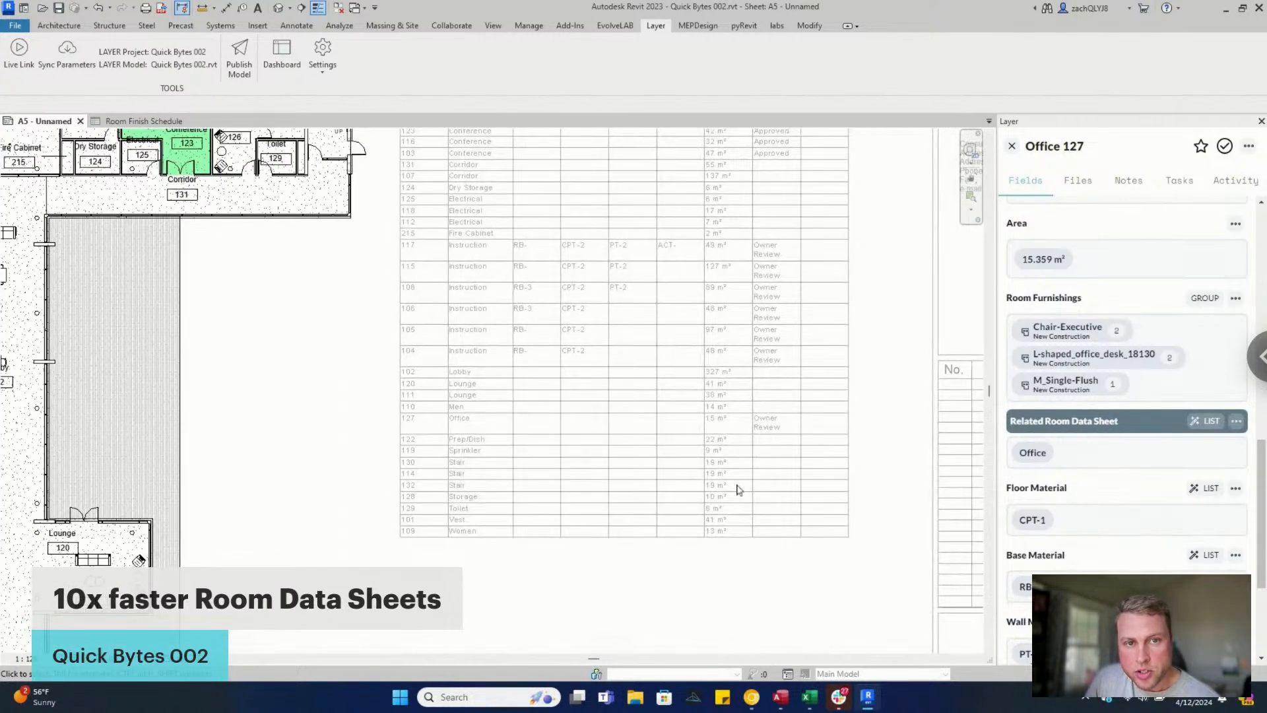
{"action": "scroll", "coordinate": [785, 152], "scroll_direction": "down", "scroll_amount": 2}
{"action": "scroll", "coordinate": [815, 405], "scroll_direction": "down", "scroll_amount": 3}
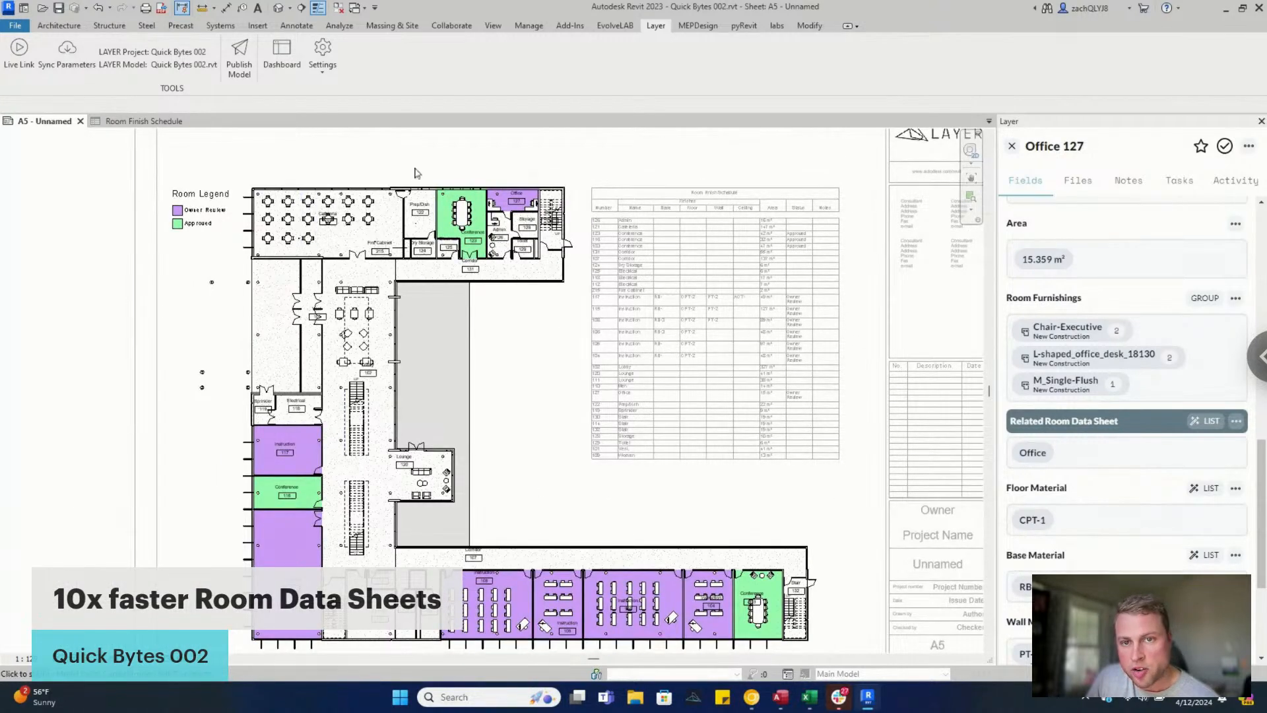
{"action": "scroll", "coordinate": [409, 191], "scroll_direction": "down", "scroll_amount": 1}
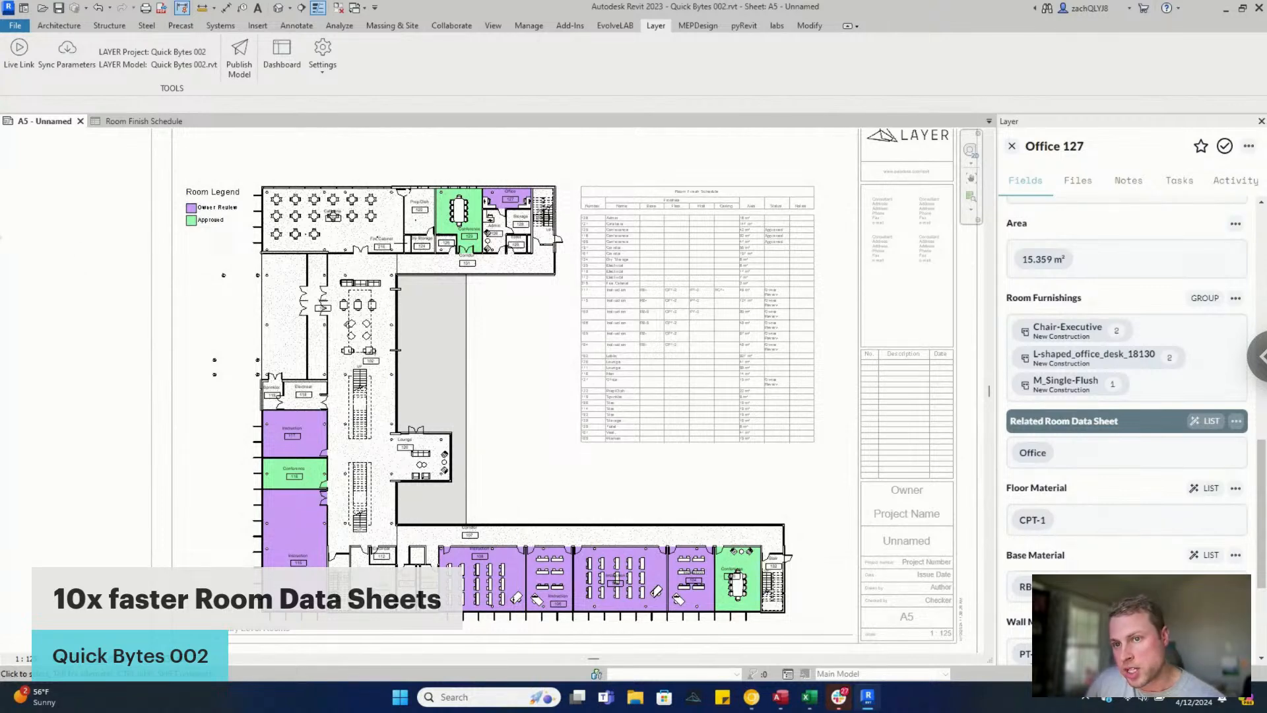
Step: Select the Conference 123 room on the floor plan and start Layer's Live Link
{"action": "scroll", "coordinate": [456, 215], "scroll_direction": "up", "scroll_amount": 3}
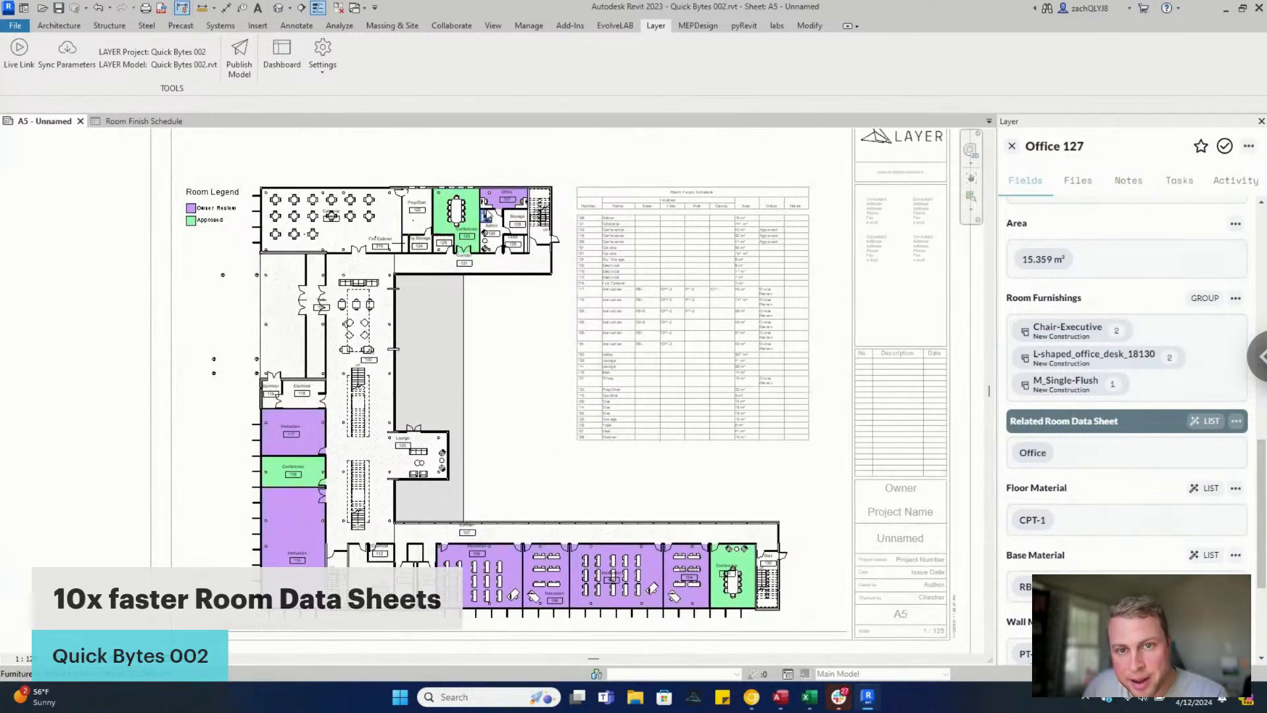
{"action": "left_click", "coordinate": [19, 53]}
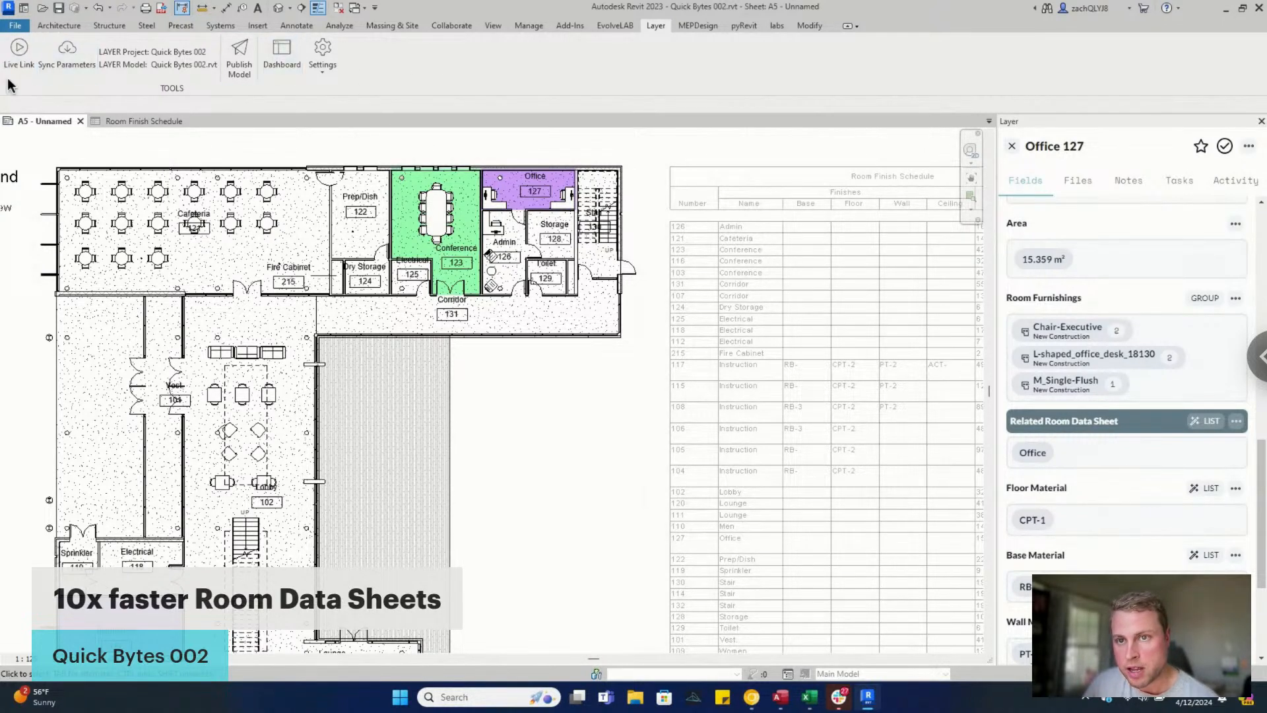
{"action": "left_click", "coordinate": [421, 252]}
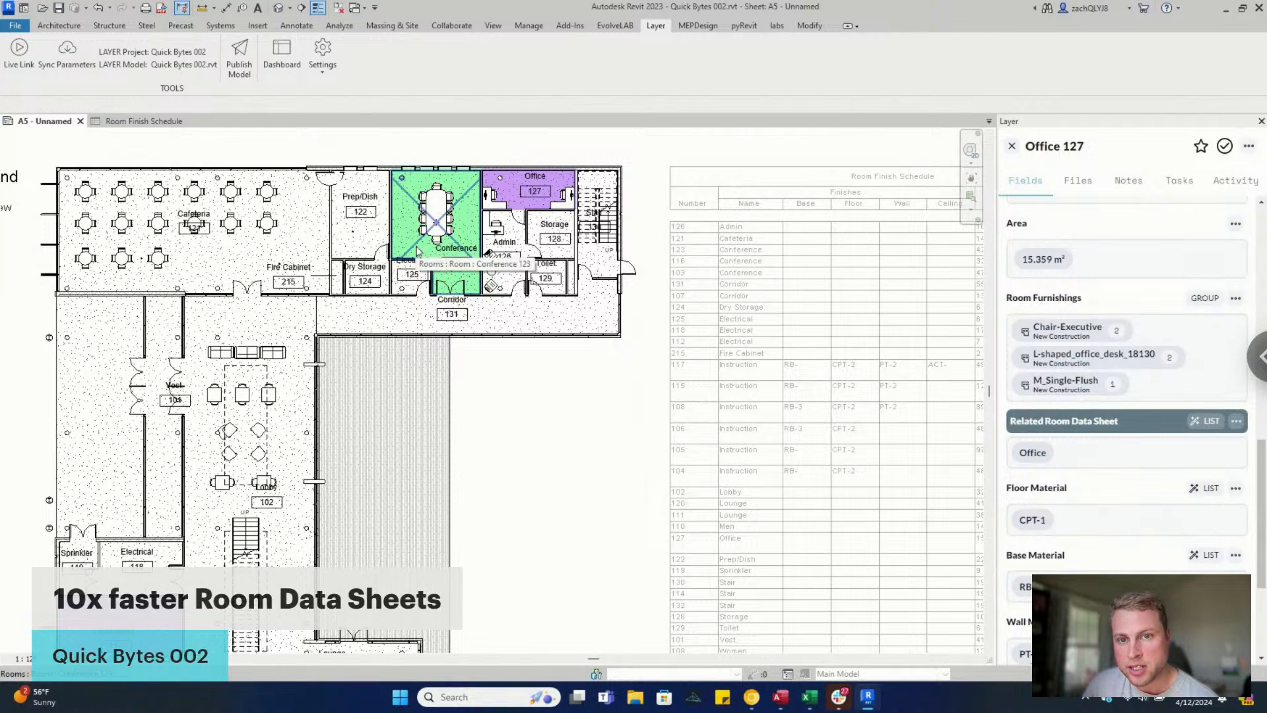
{"action": "left_click", "coordinate": [421, 252]}
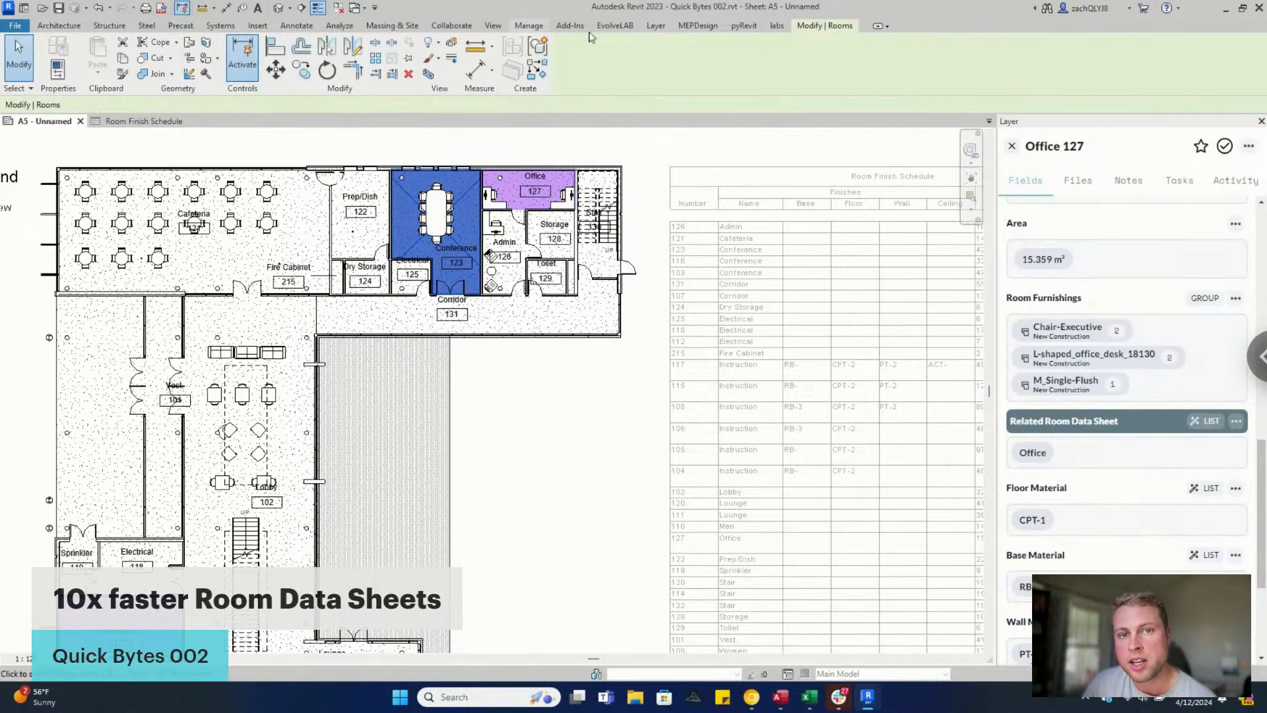
{"action": "left_click", "coordinate": [656, 26]}
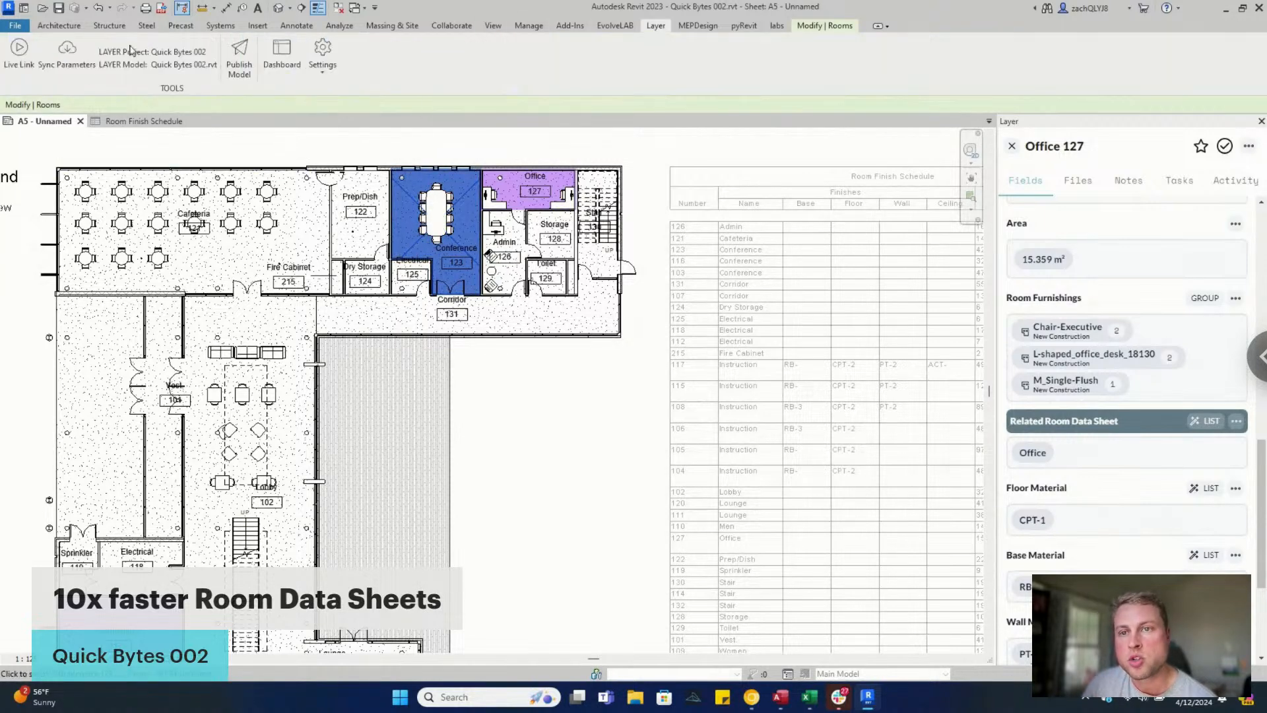
{"action": "left_click", "coordinate": [18, 56]}
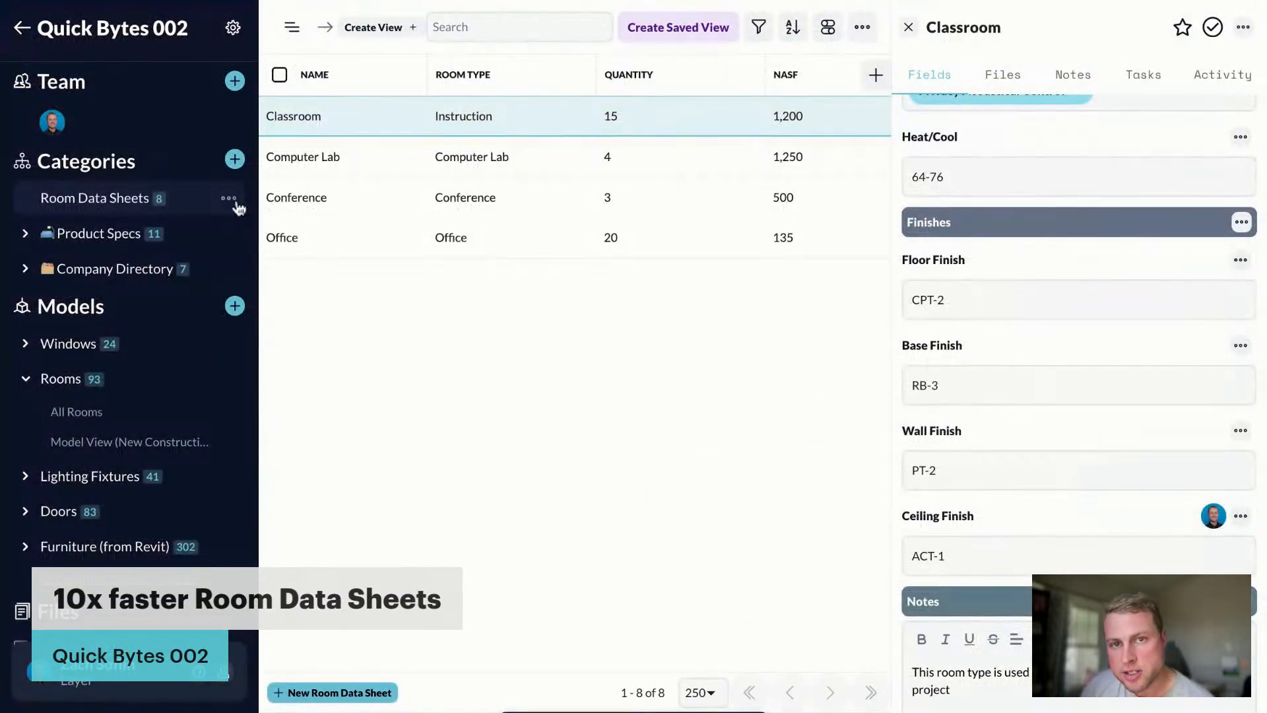
Step: In Layer in the browser, set up a new Document view for Room Data Sheets named Datasheet Report
{"action": "left_click", "coordinate": [908, 27]}
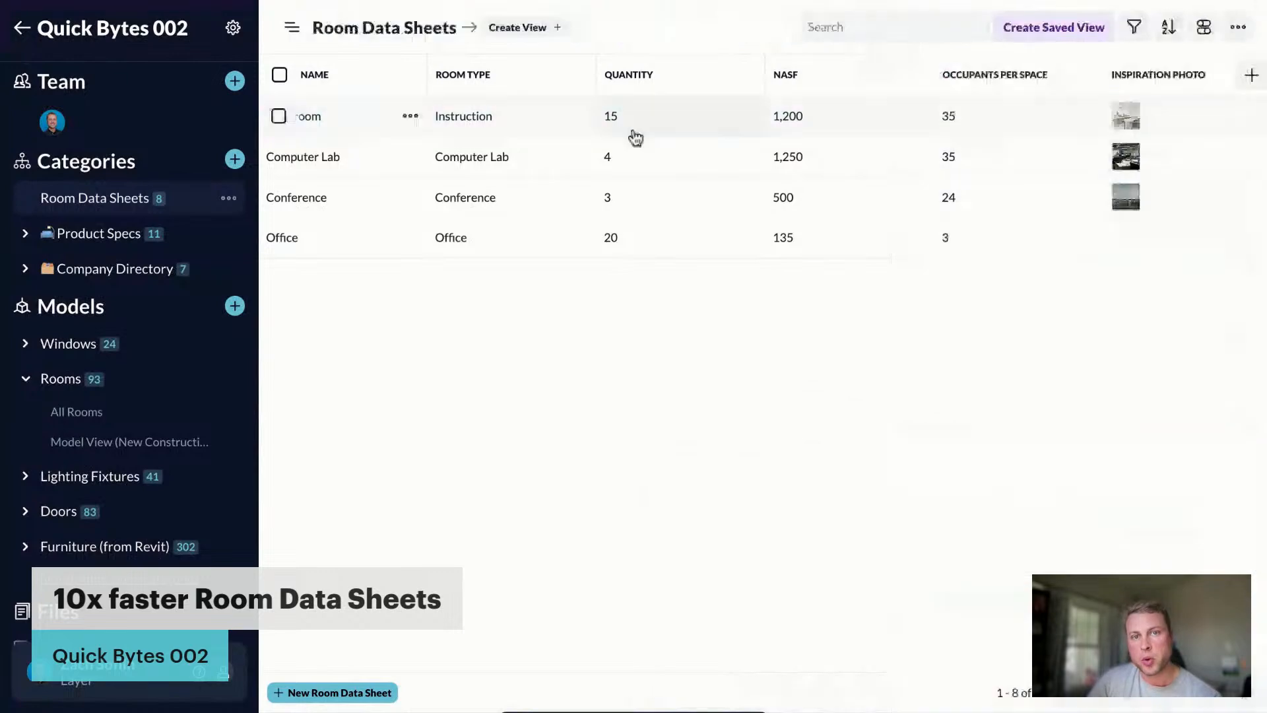
{"action": "left_click", "coordinate": [518, 28]}
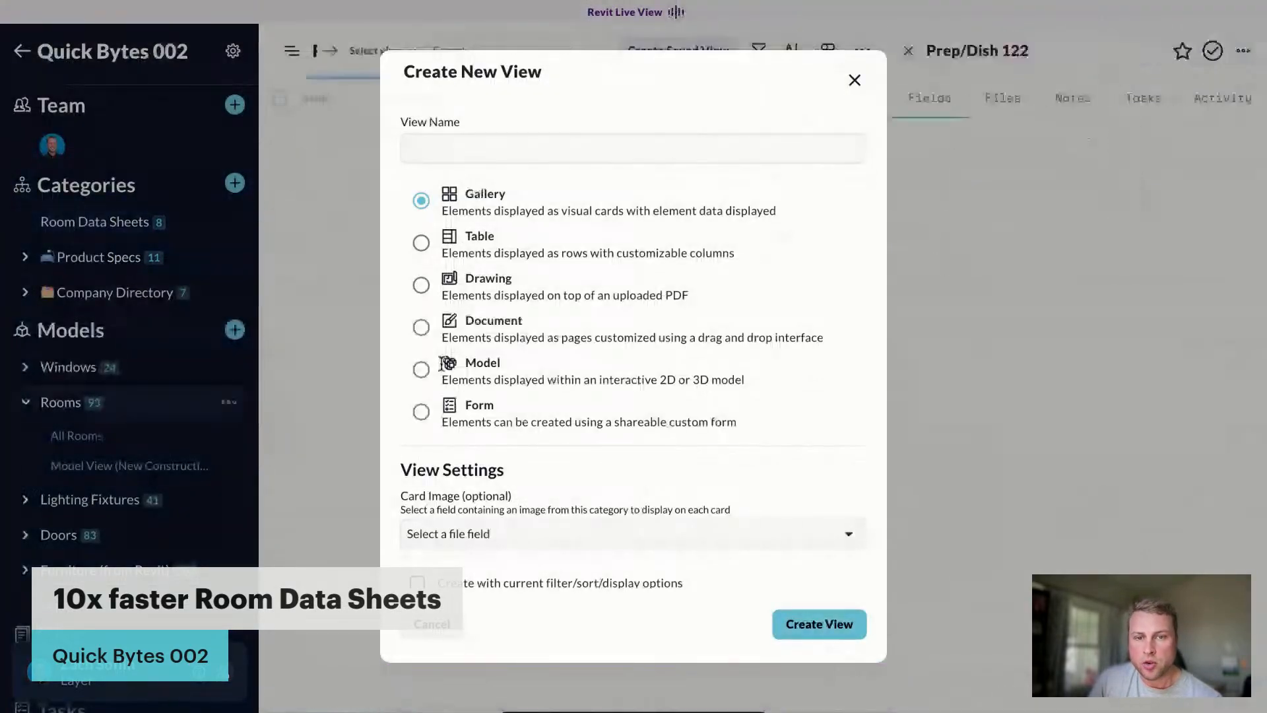
{"action": "left_click", "coordinate": [423, 328]}
{"action": "left_click", "coordinate": [436, 151]}
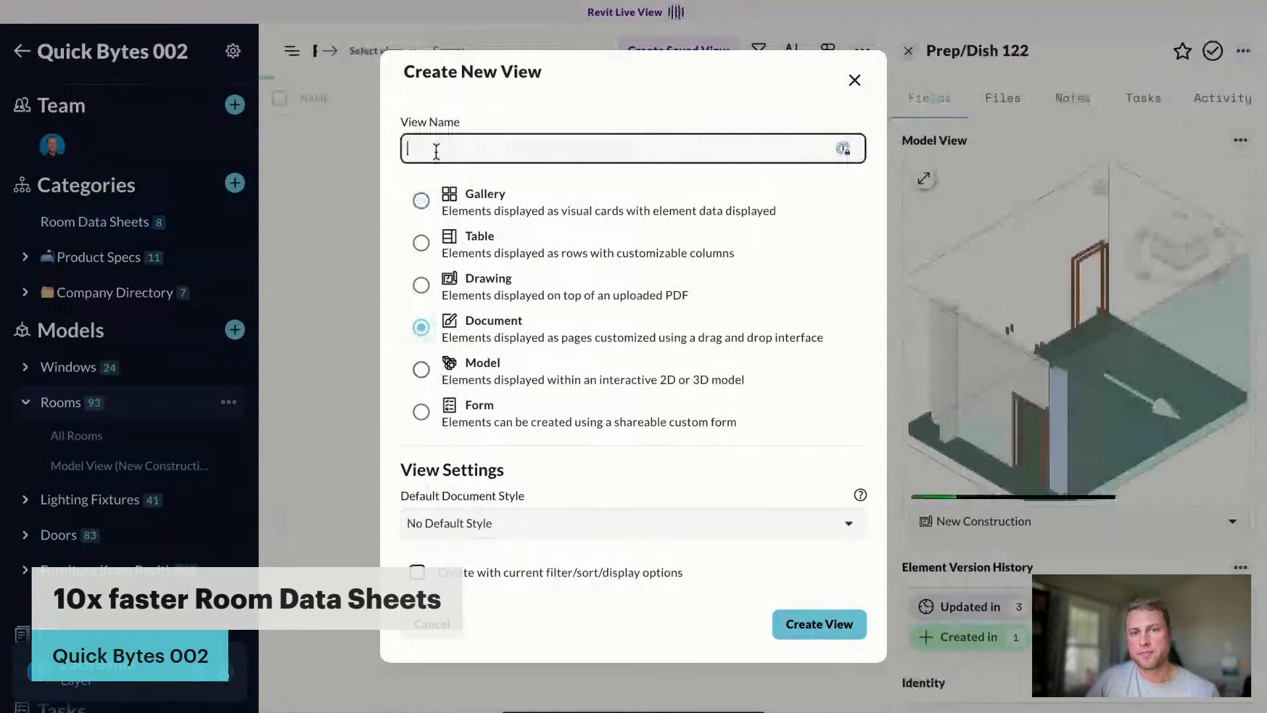
{"action": "type", "text": "Repo"}
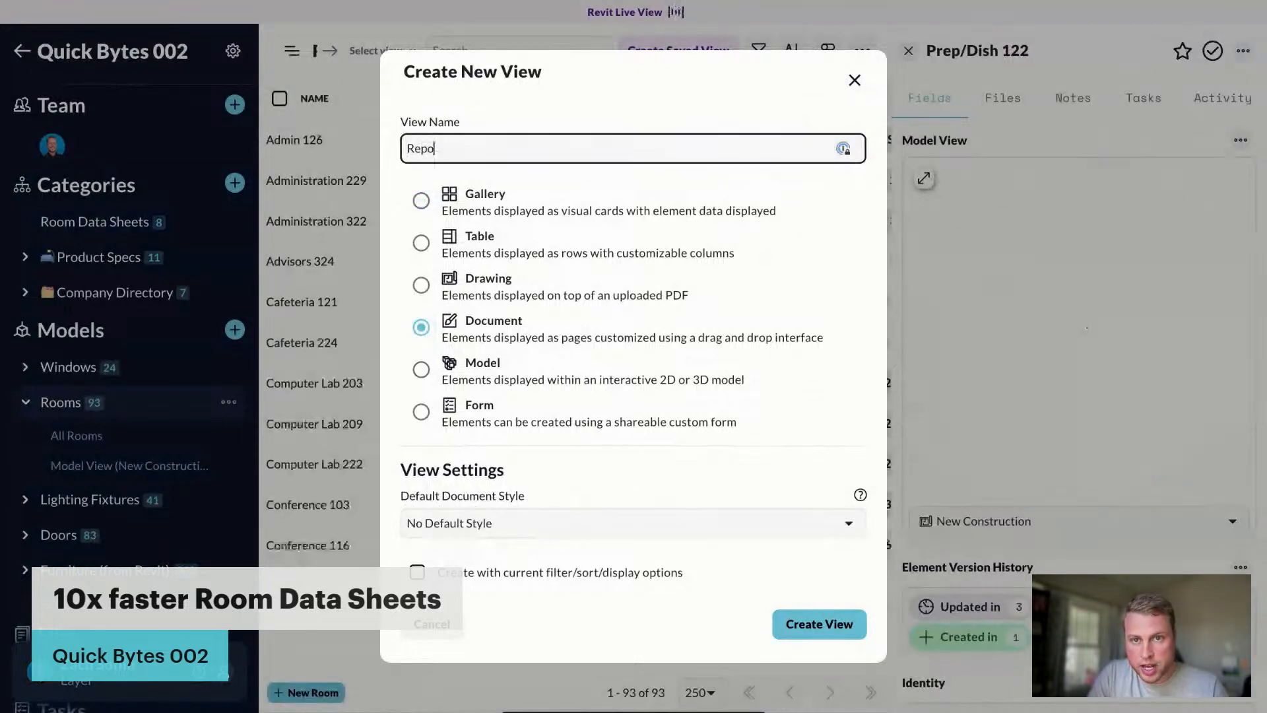
{"action": "key", "text": "BackSpace"}
{"action": "key", "text": "BackSpace"}
{"action": "key", "text": "BackSpace"}
{"action": "type", "text": "Datas"}
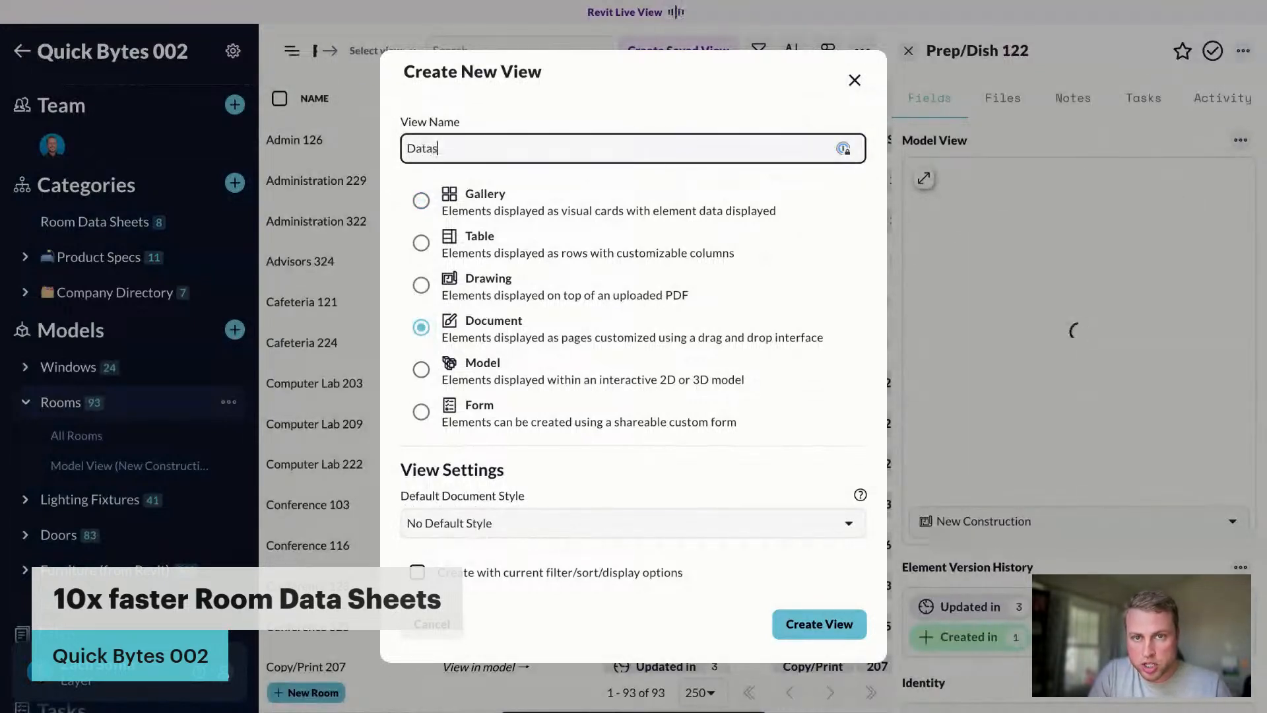
{"action": "type", "text": "heet Report"}
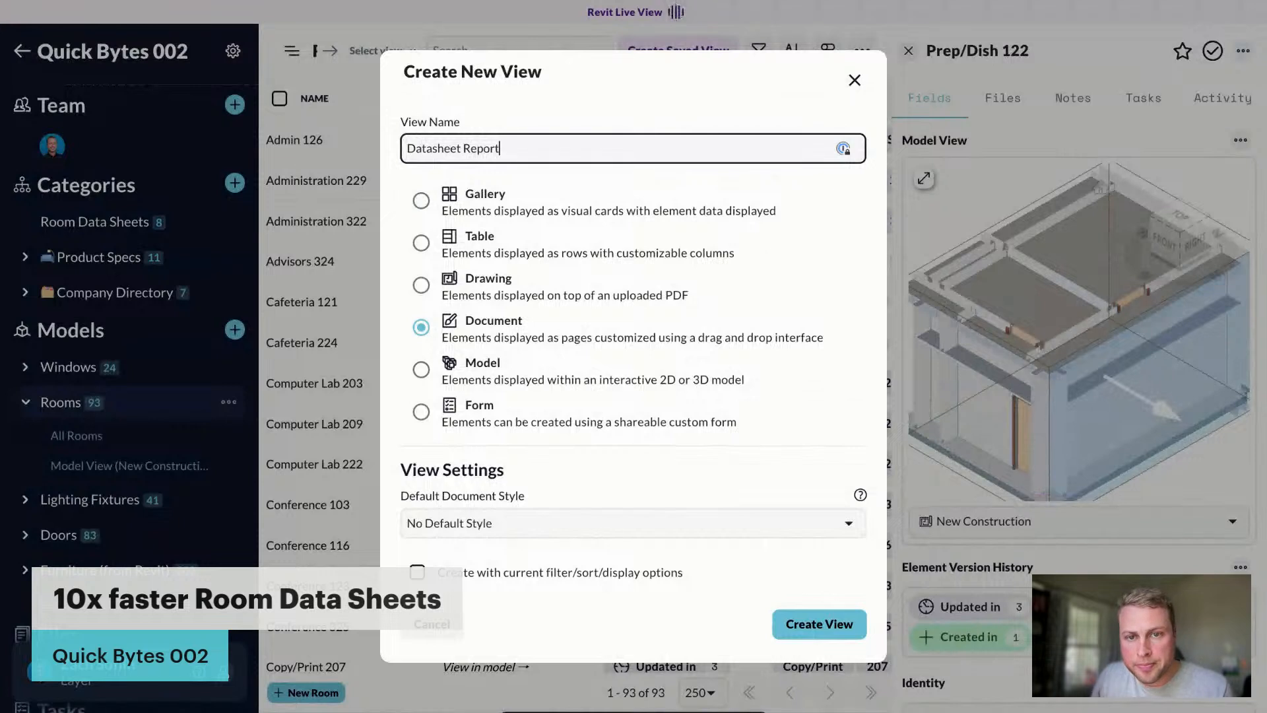
Step: Set the new view's default document style to Layer Style and create the view
{"action": "left_click", "coordinate": [710, 526]}
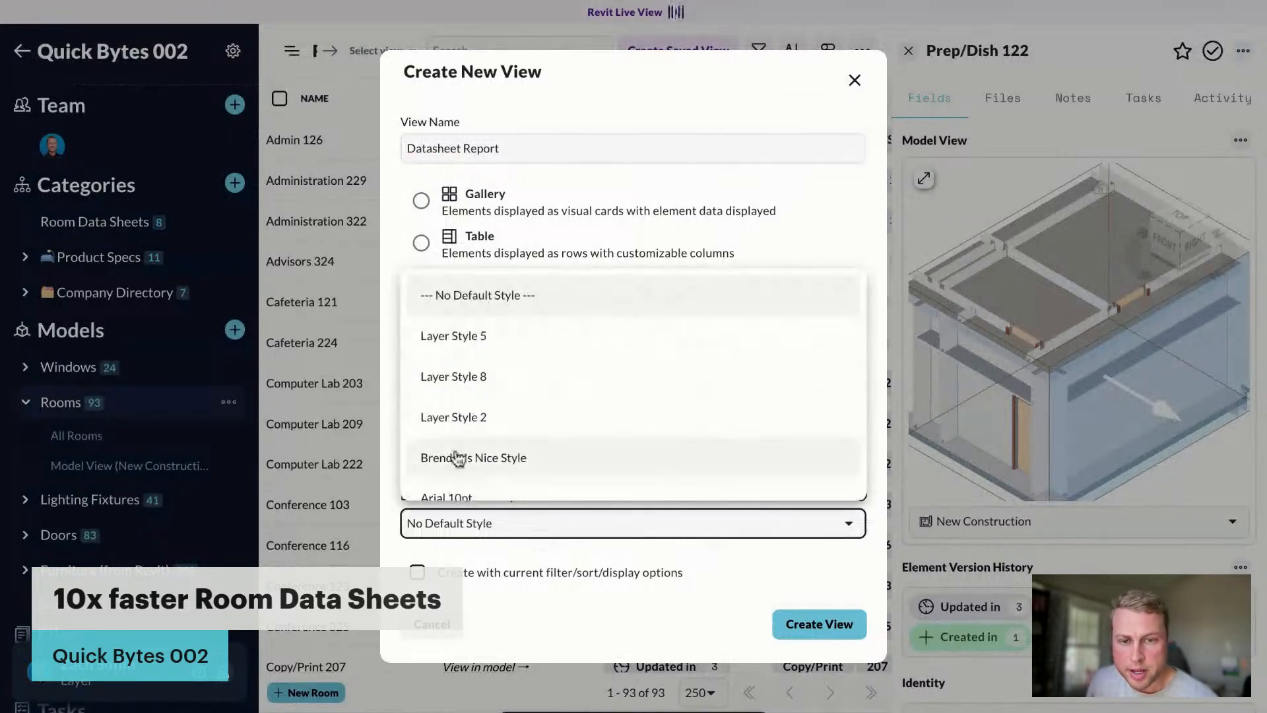
{"action": "scroll", "coordinate": [456, 461], "scroll_direction": "down", "scroll_amount": 5}
{"action": "left_click", "coordinate": [449, 474]}
{"action": "left_click", "coordinate": [819, 623]}
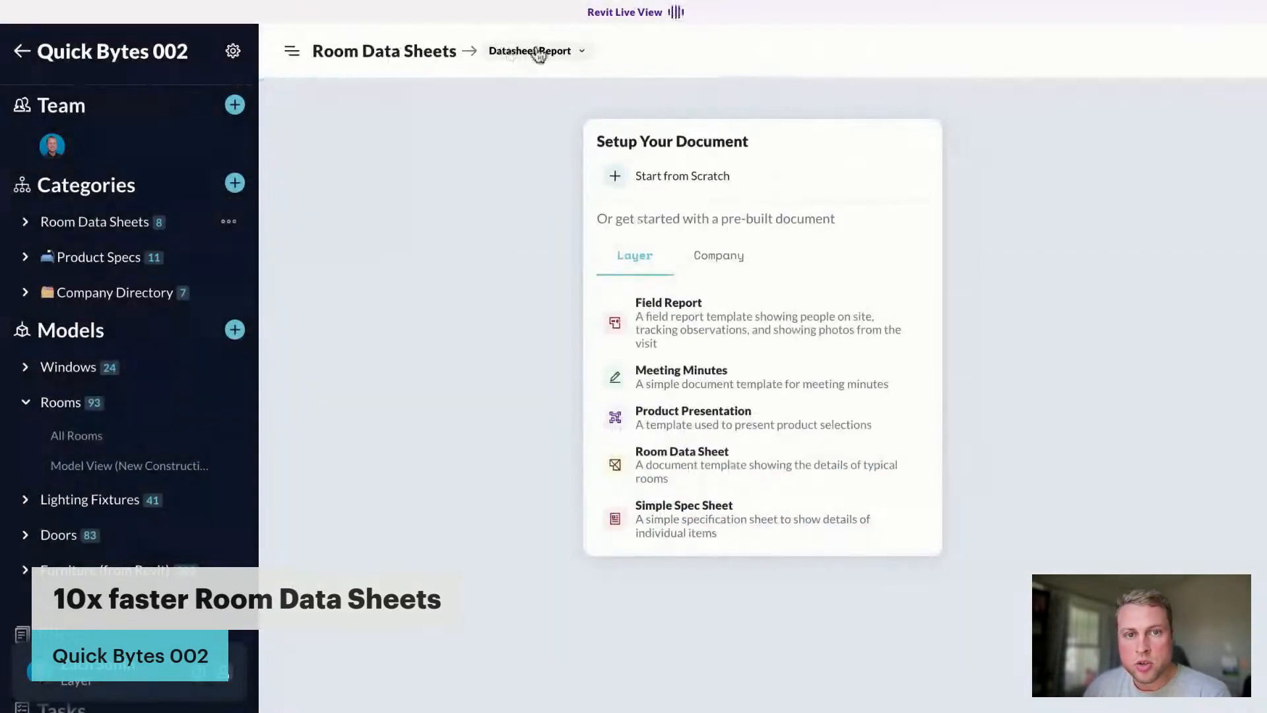
Step: Choose the company's pre-built Quick Bytes 002 template for the Datasheet Report document
{"action": "left_click", "coordinate": [723, 267]}
{"action": "scroll", "coordinate": [707, 404], "scroll_direction": "down", "scroll_amount": 15}
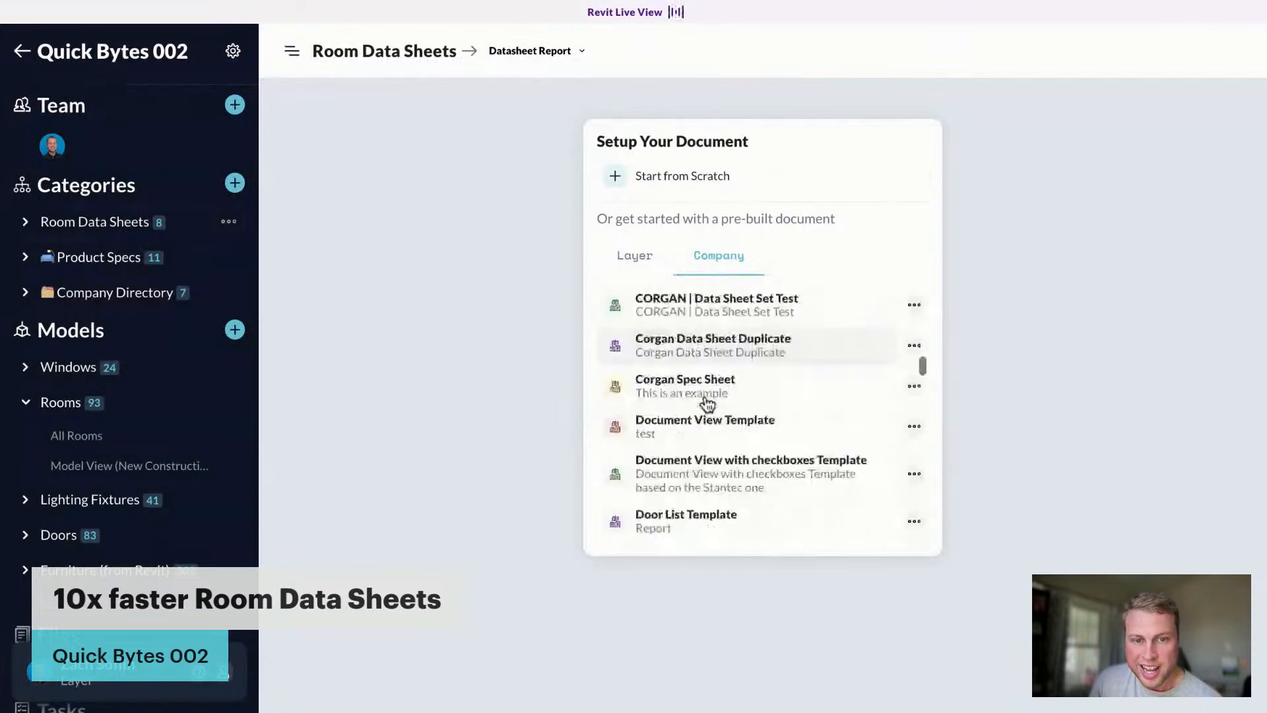
{"action": "scroll", "coordinate": [705, 403], "scroll_direction": "up", "scroll_amount": 6}
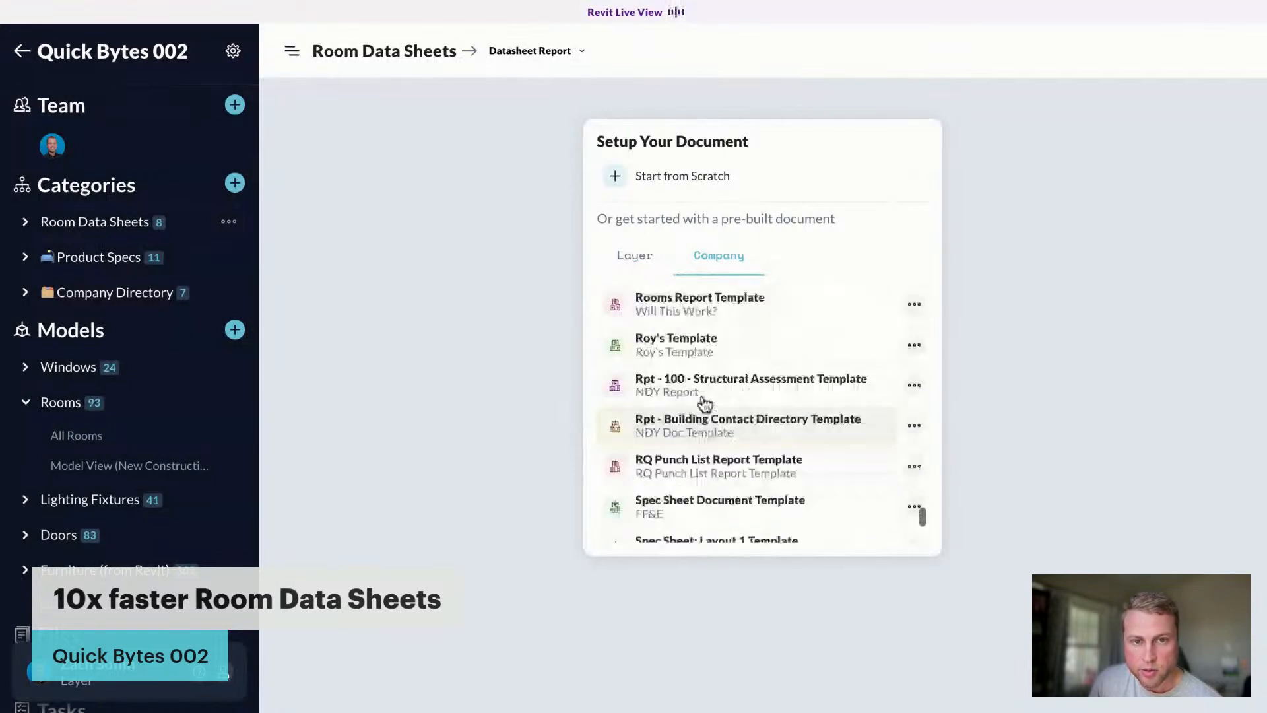
{"action": "scroll", "coordinate": [704, 402], "scroll_direction": "down", "scroll_amount": 2}
{"action": "scroll", "coordinate": [706, 404], "scroll_direction": "up", "scroll_amount": 4}
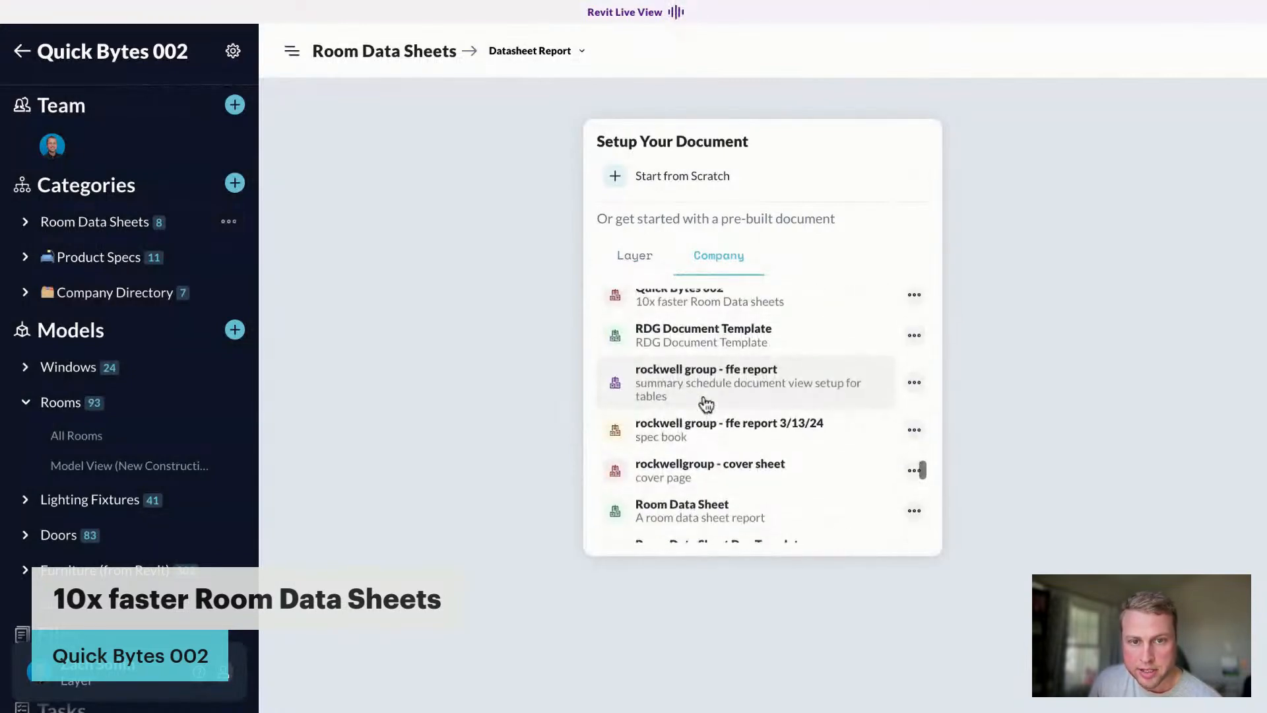
{"action": "scroll", "coordinate": [705, 406], "scroll_direction": "up", "scroll_amount": 4}
{"action": "left_click", "coordinate": [687, 455]}
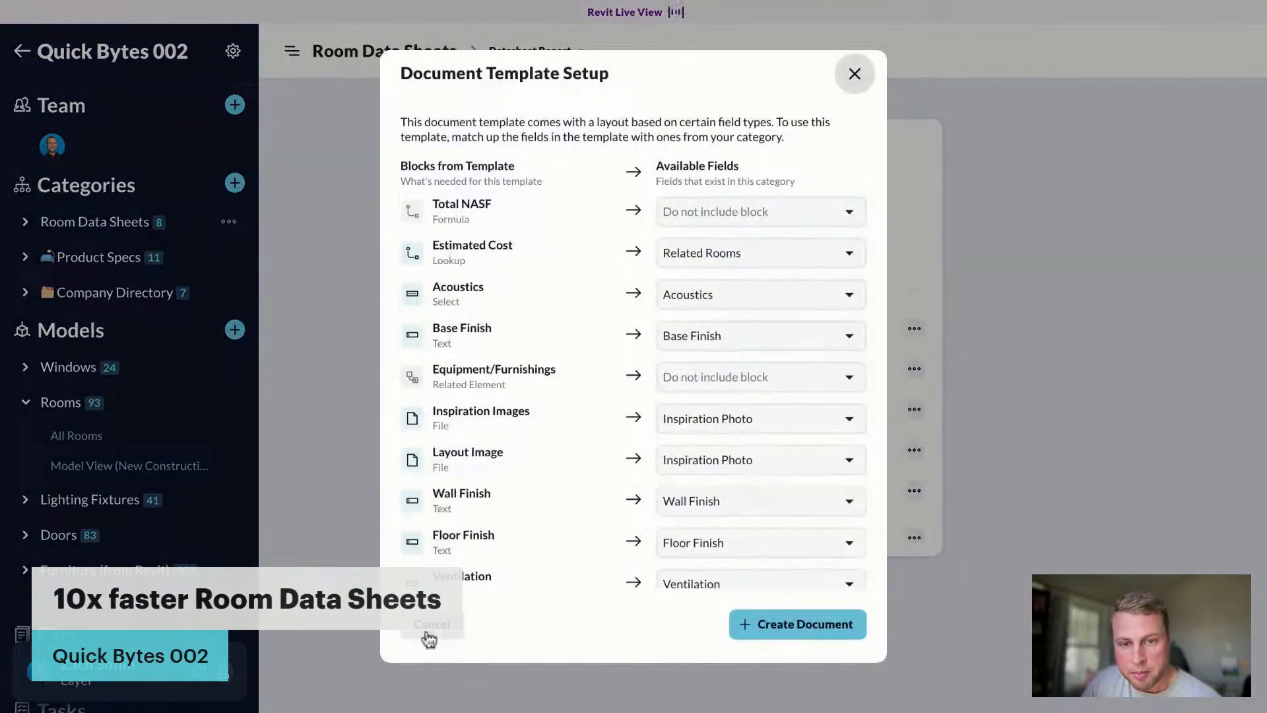
Step: Exclude the Layout Image block from the template's field mapping and create the document
{"action": "left_click", "coordinate": [706, 461]}
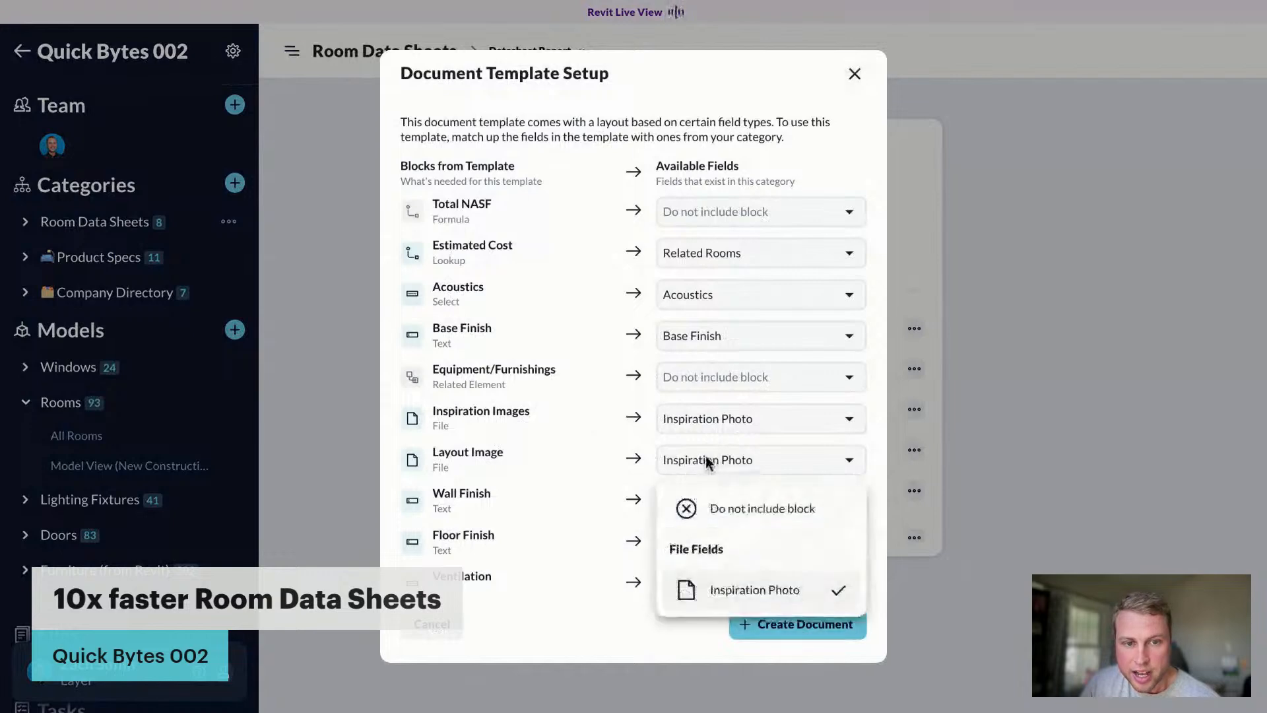
{"action": "left_click", "coordinate": [687, 509]}
{"action": "scroll", "coordinate": [517, 475], "scroll_direction": "down", "scroll_amount": 1}
{"action": "scroll", "coordinate": [516, 475], "scroll_direction": "down", "scroll_amount": 3}
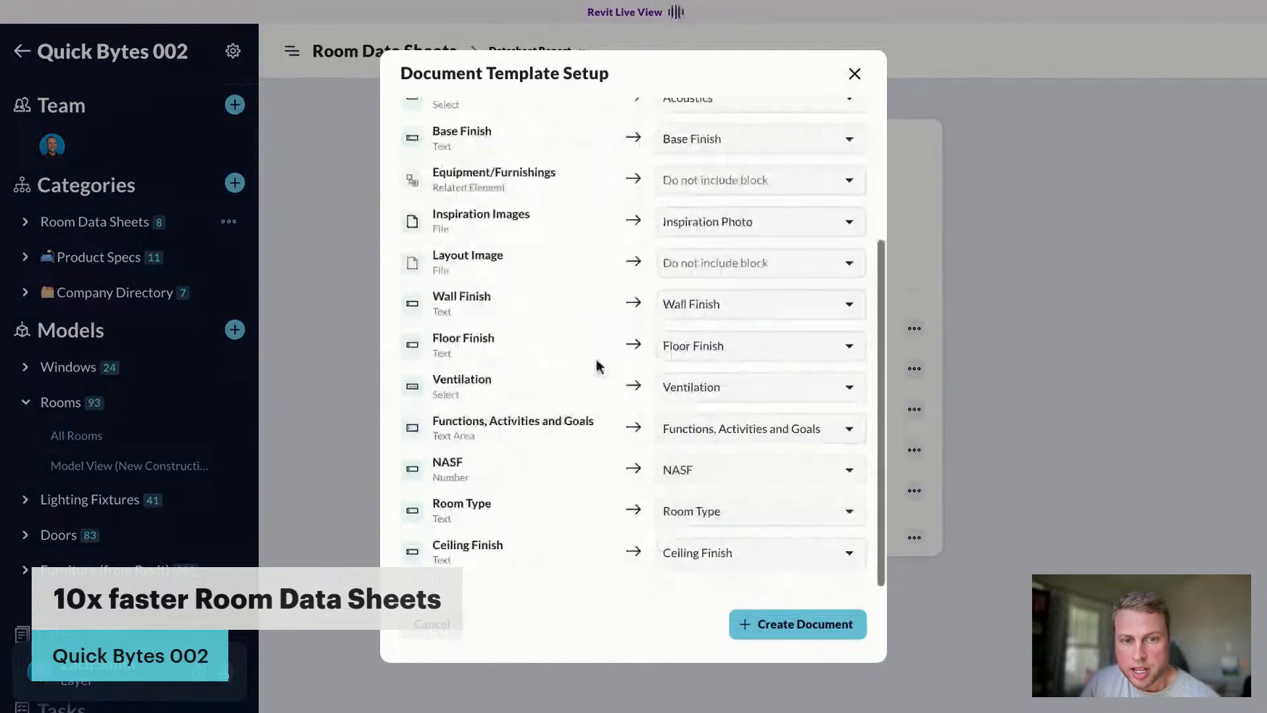
{"action": "left_click", "coordinate": [792, 632]}
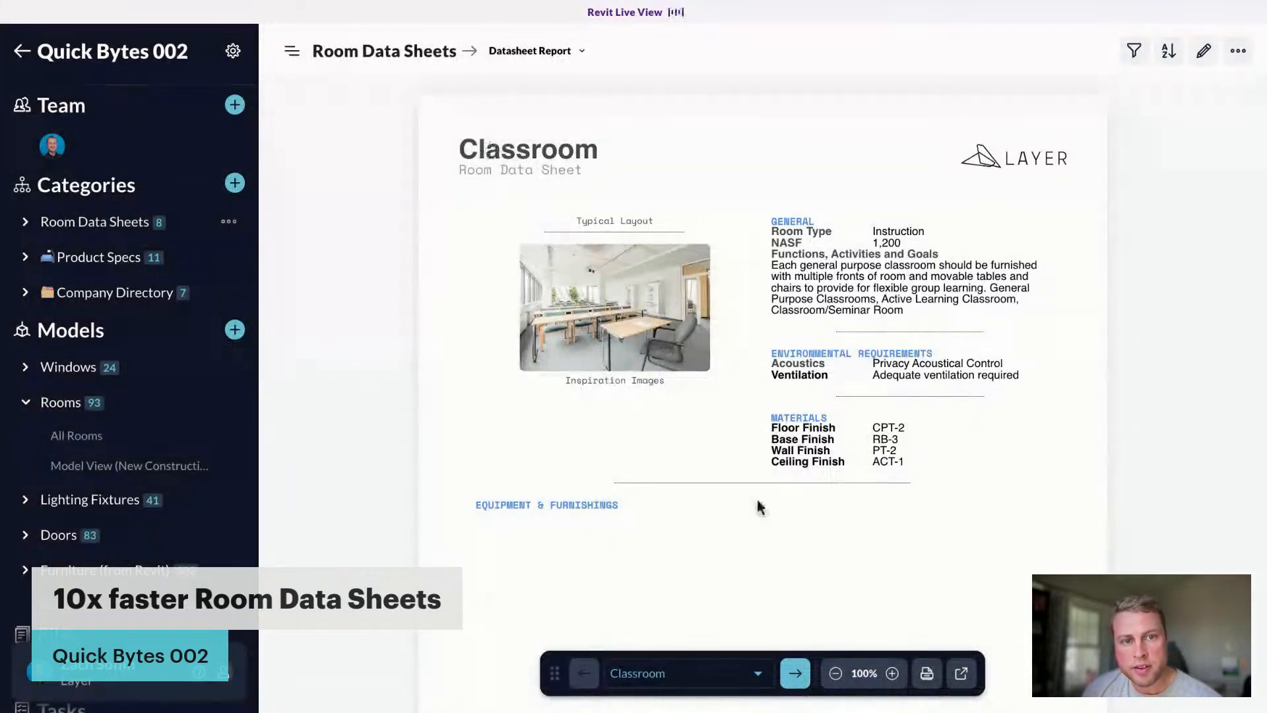
Step: Edit the report layout from the Conference page and add the Related Rooms field below the Equipment & Furnishings heading
{"action": "left_click", "coordinate": [795, 674]}
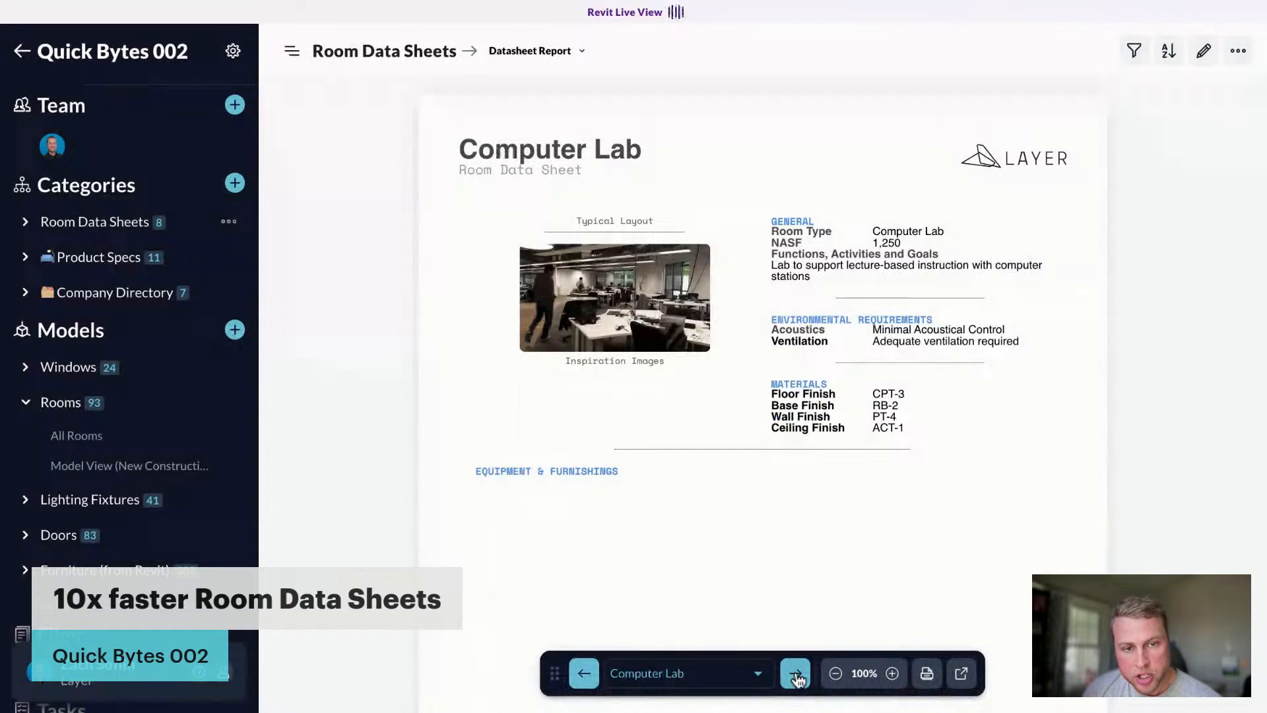
{"action": "left_click", "coordinate": [796, 675]}
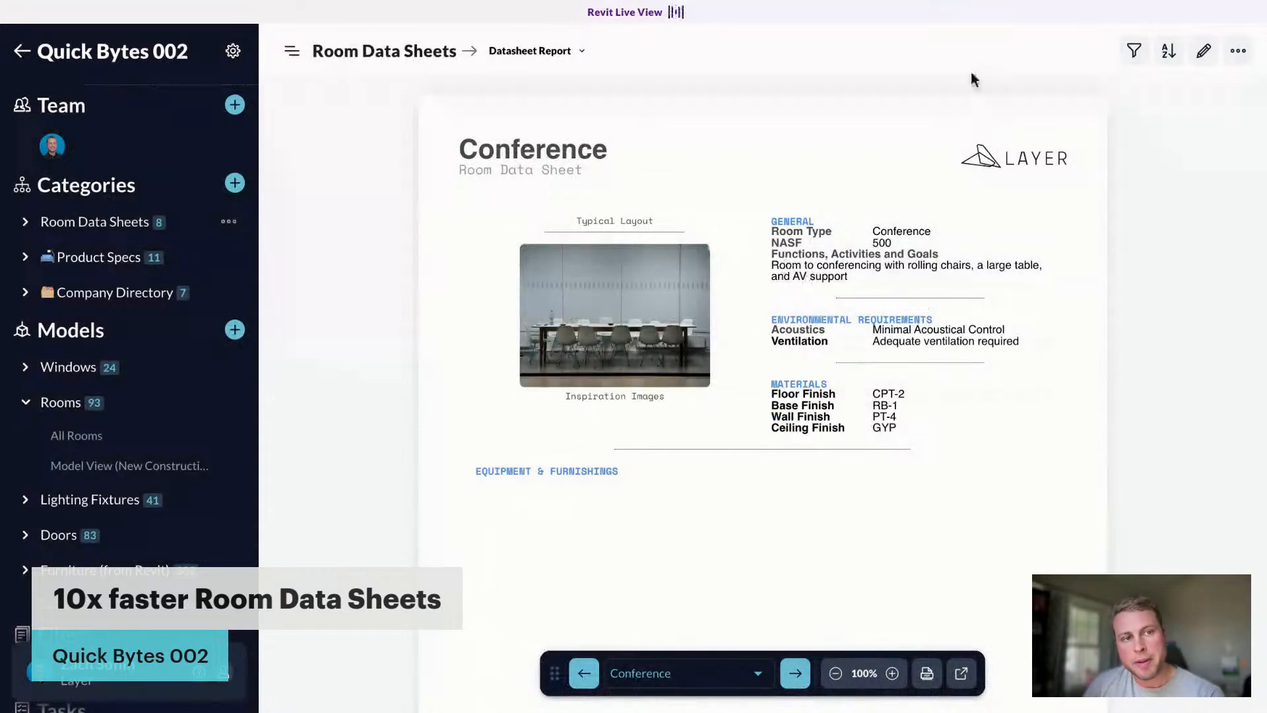
{"action": "left_click", "coordinate": [1204, 53]}
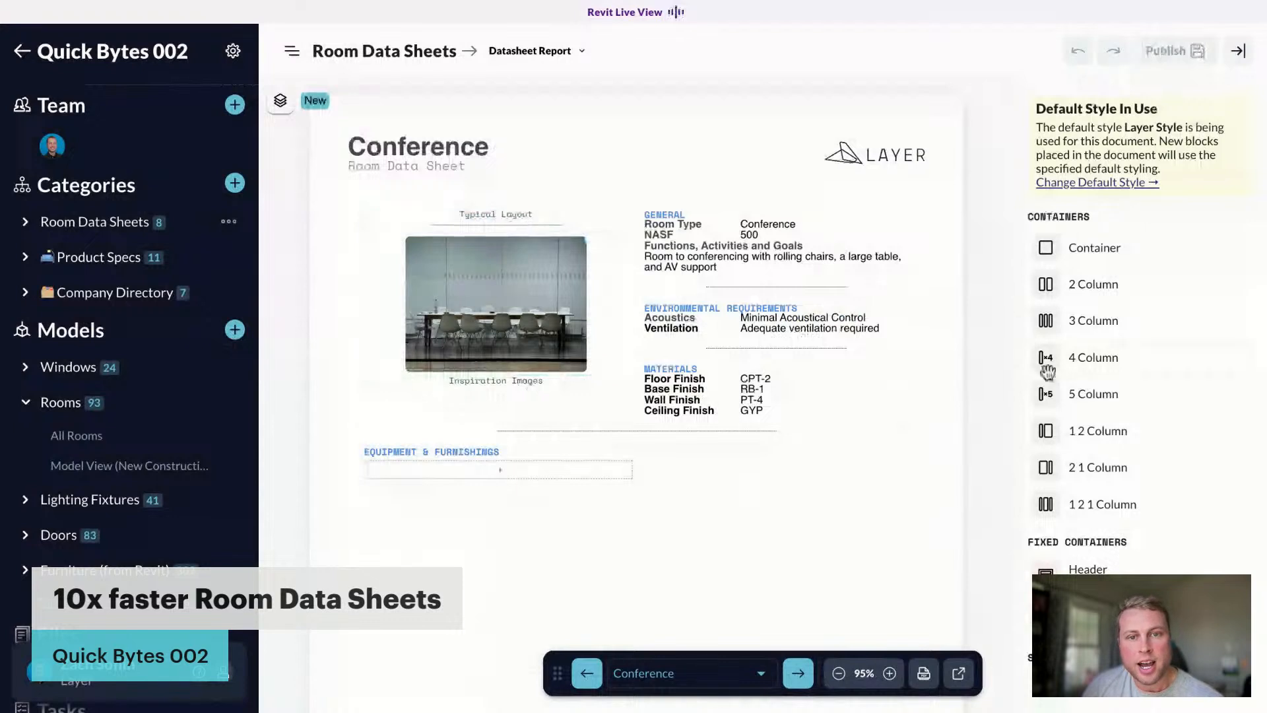
{"action": "scroll", "coordinate": [1066, 365], "scroll_direction": "down", "scroll_amount": 5}
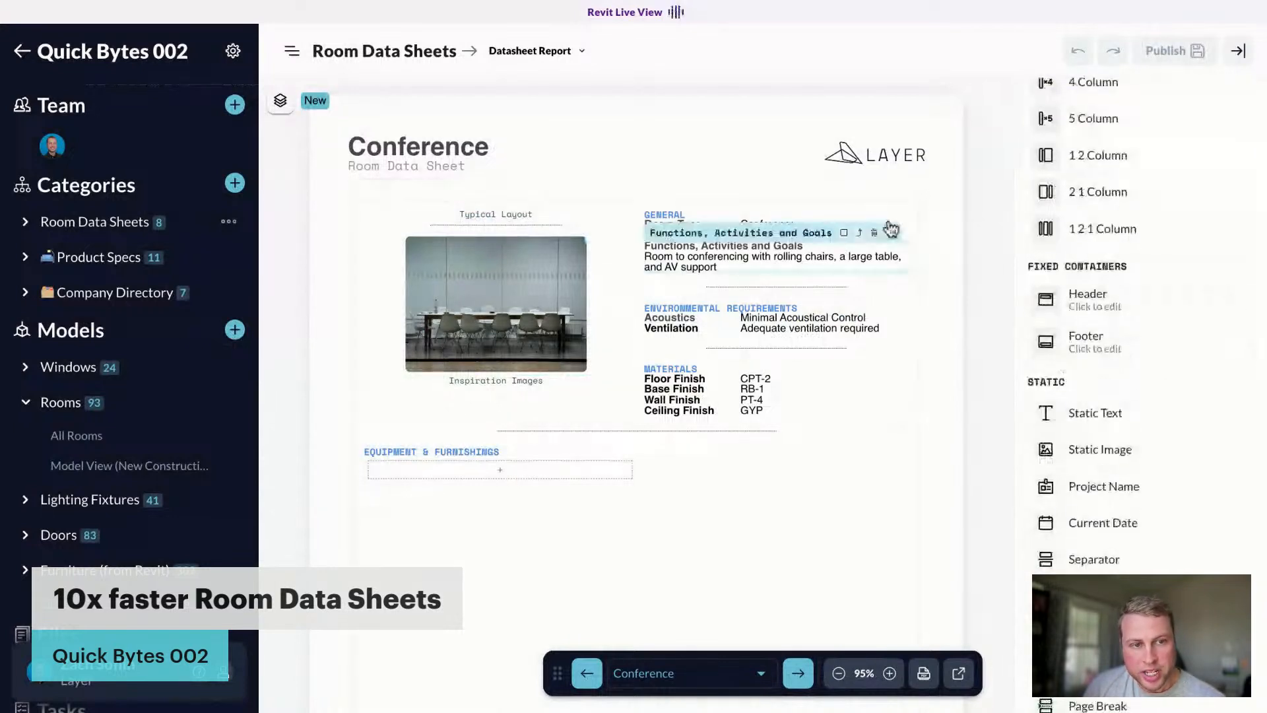
{"action": "scroll", "coordinate": [1038, 234], "scroll_direction": "down", "scroll_amount": 10}
{"action": "scroll", "coordinate": [1037, 234], "scroll_direction": "down", "scroll_amount": 7}
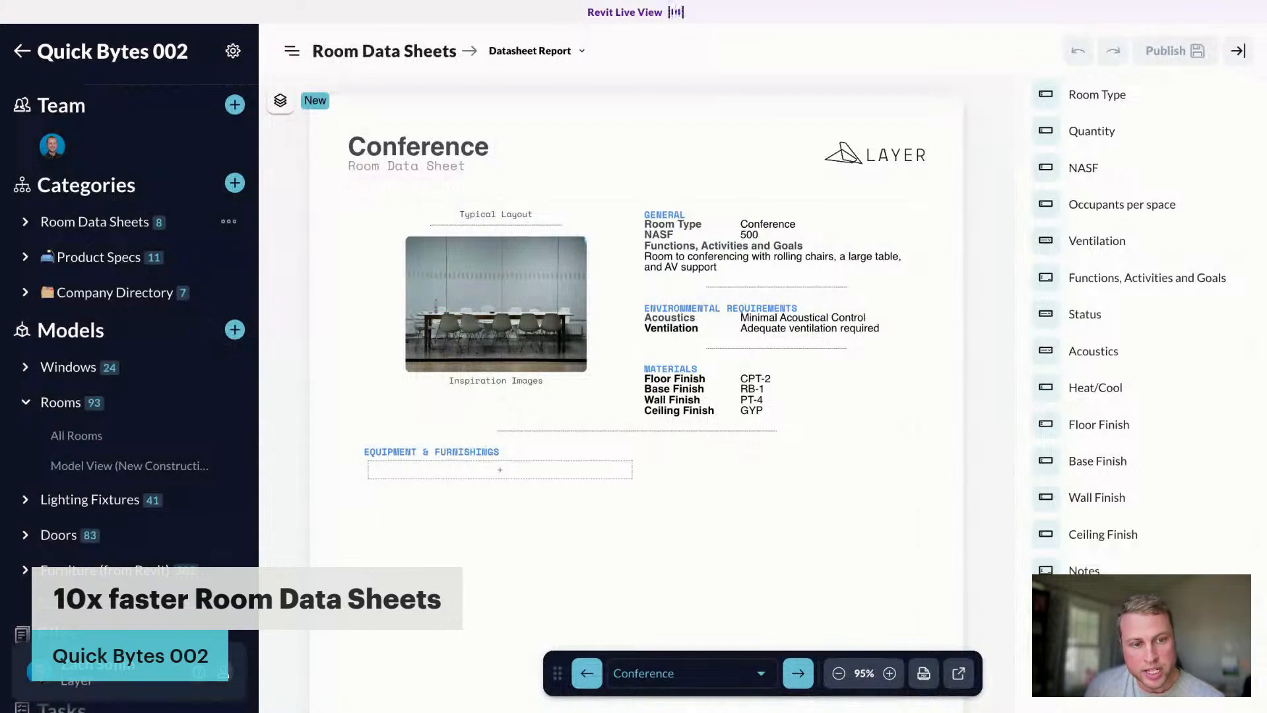
{"action": "left_click_drag", "start_coordinate": [640, 514], "coordinate": [639, 488]}
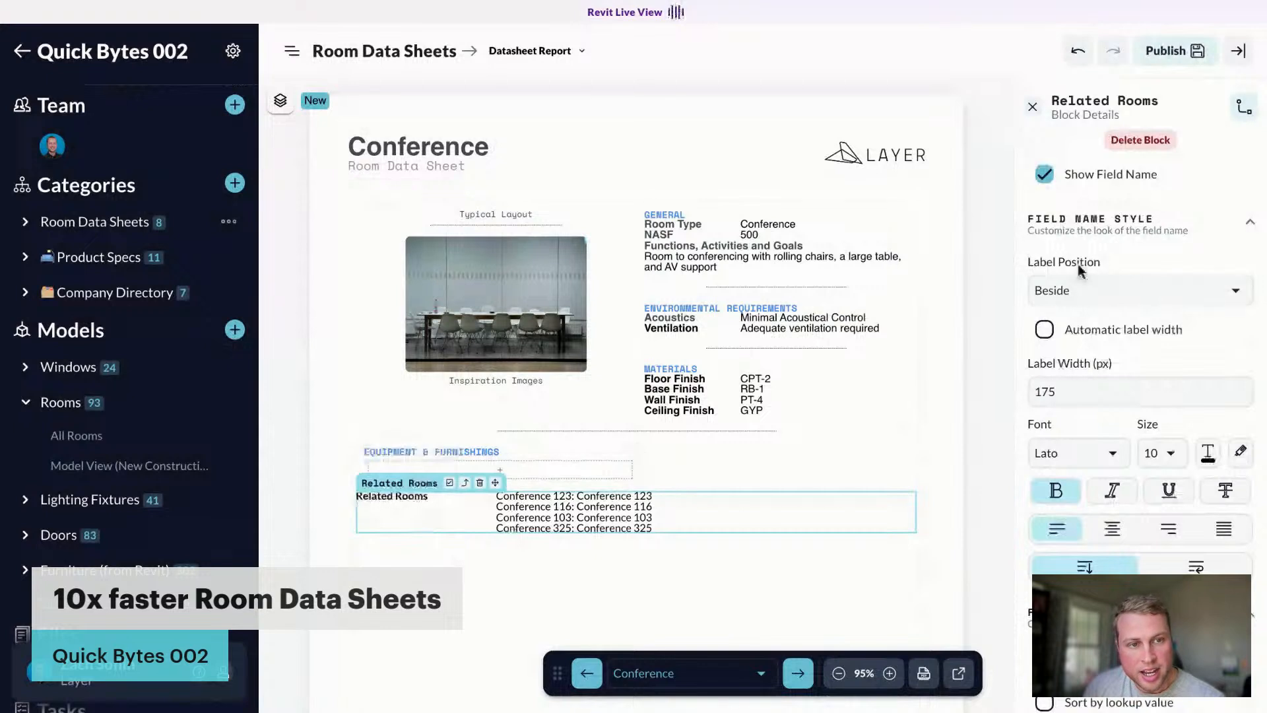
Step: Format the Related Rooms block as a table with its label above and lookup element labels hidden
{"action": "left_click", "coordinate": [1049, 292]}
{"action": "left_click", "coordinate": [1063, 382]}
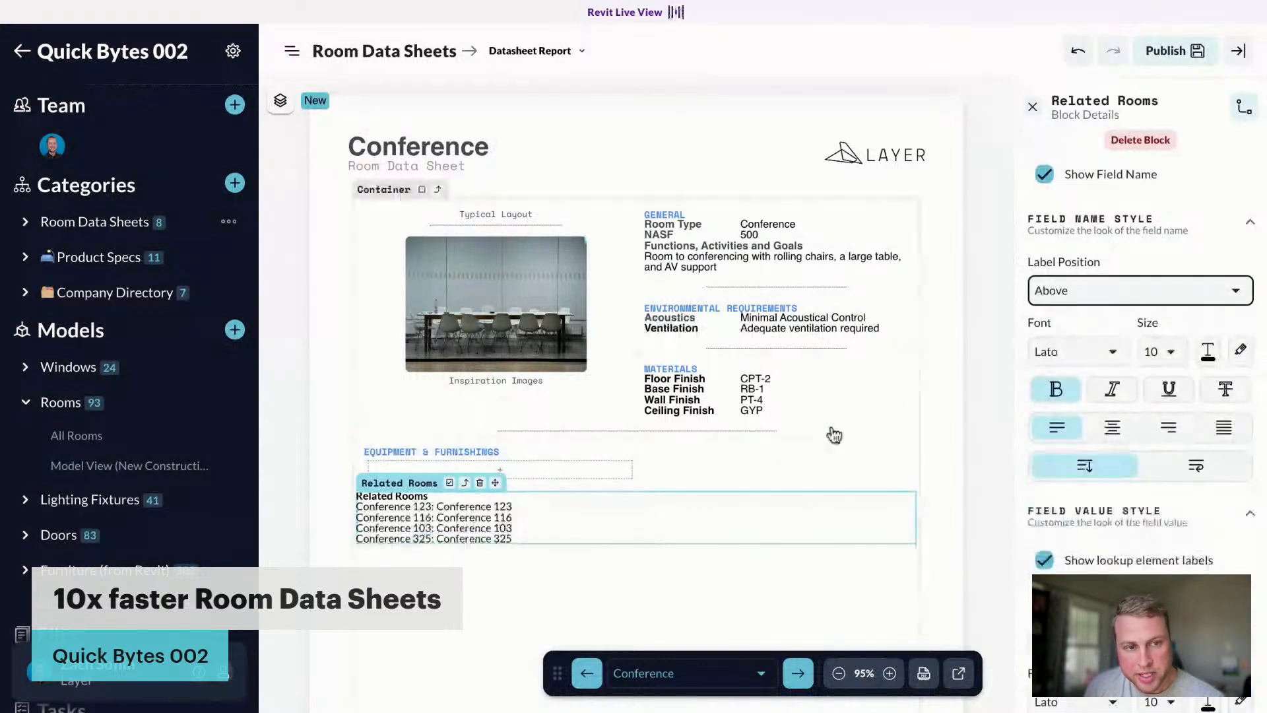
{"action": "scroll", "coordinate": [1151, 330], "scroll_direction": "down", "scroll_amount": 2}
{"action": "left_click", "coordinate": [1067, 514]}
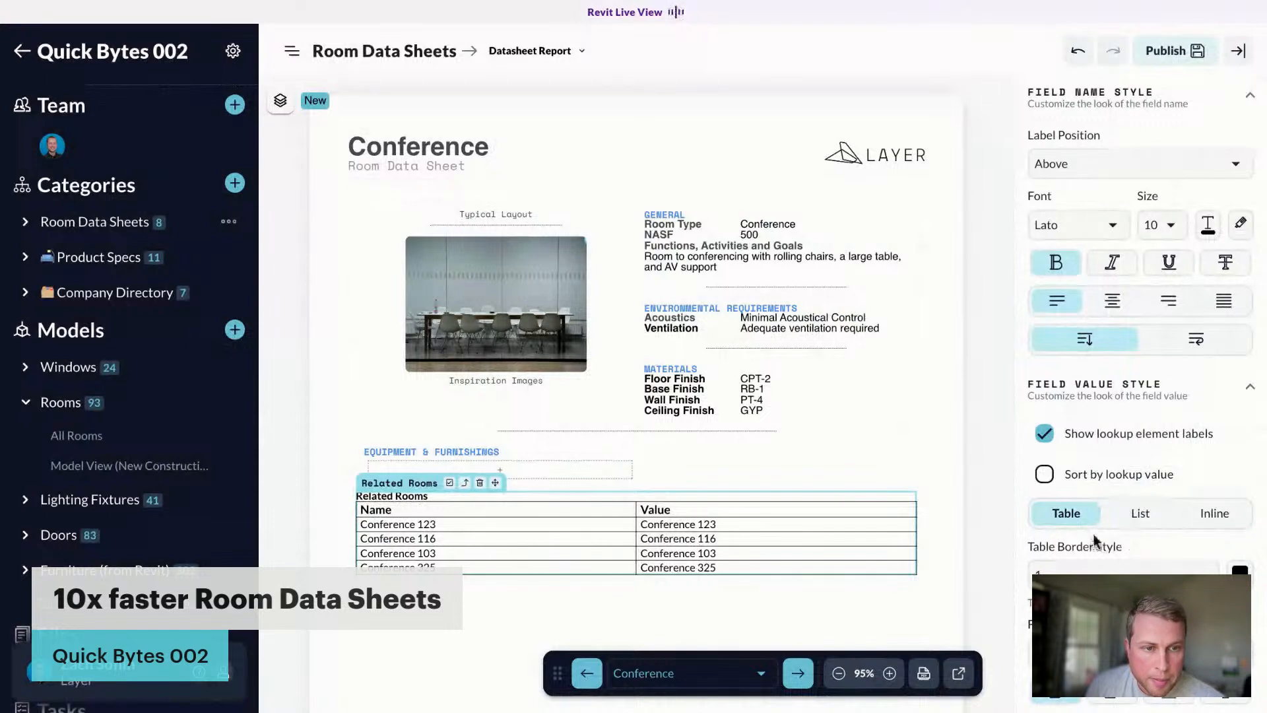
{"action": "left_click", "coordinate": [1044, 434]}
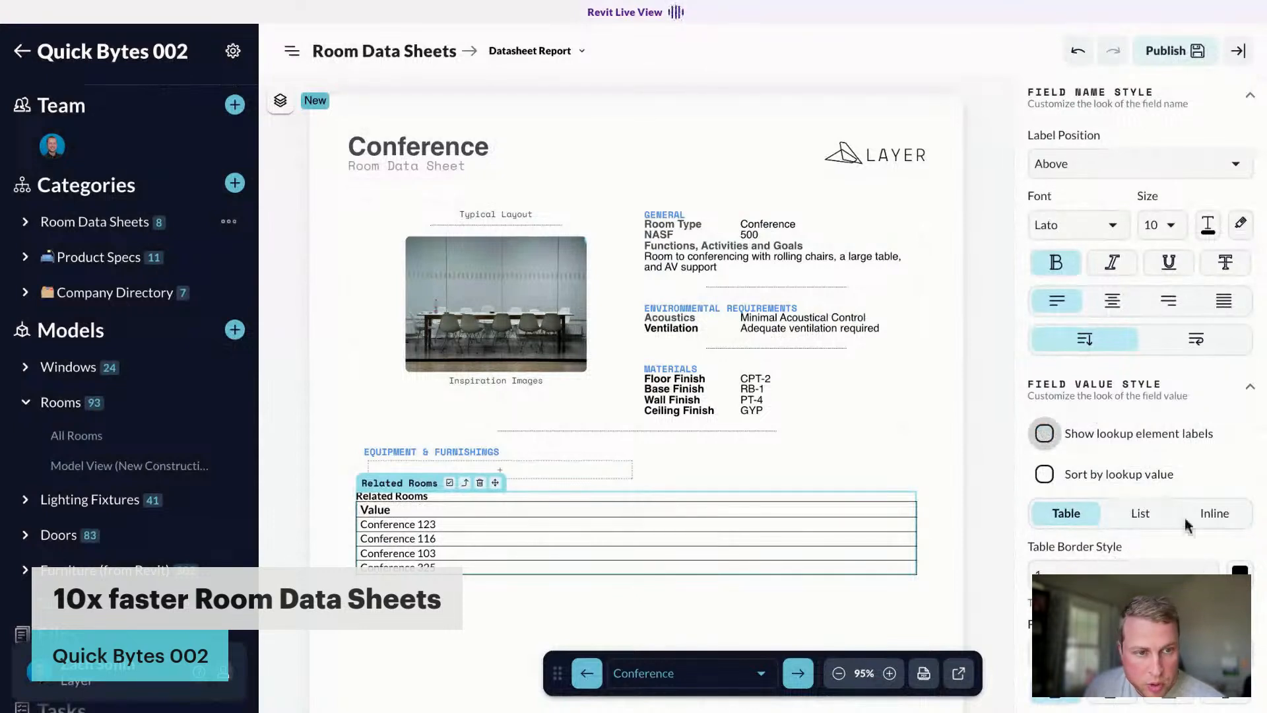
{"action": "scroll", "coordinate": [1168, 515], "scroll_direction": "down", "scroll_amount": 4}
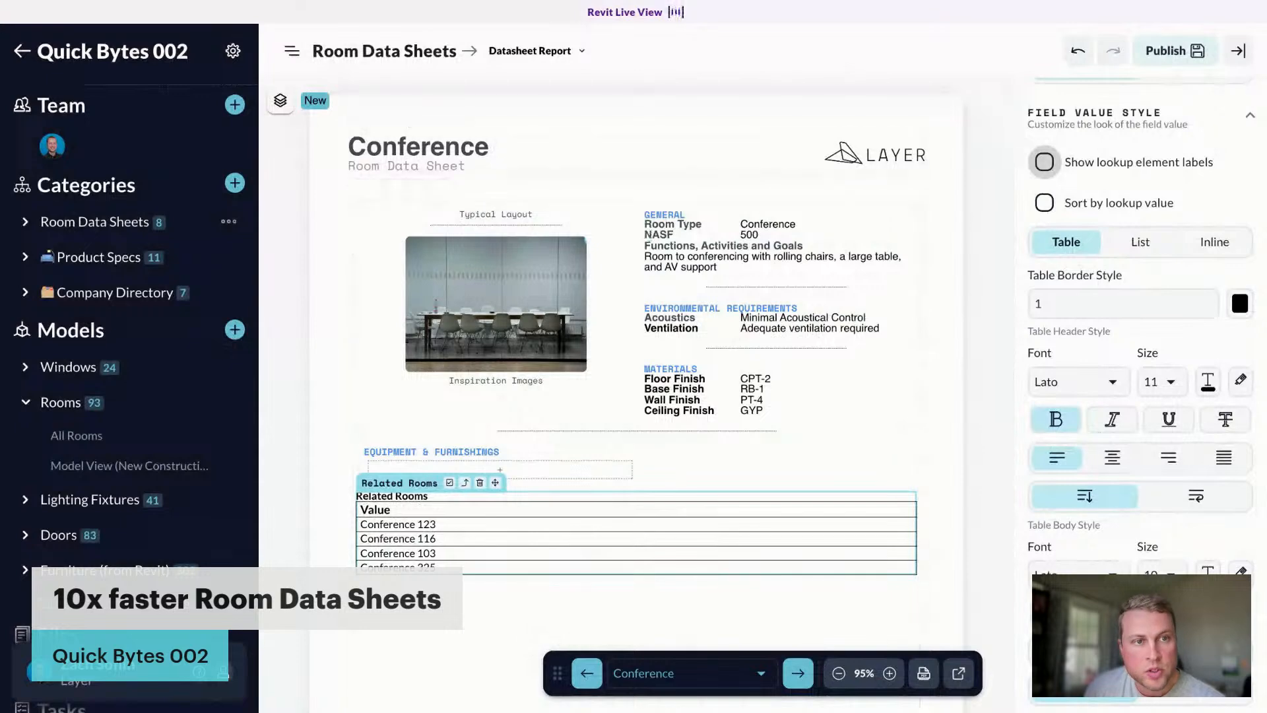
Step: Publish the edited Datasheet Report layout and leave the layout editor
{"action": "scroll", "coordinate": [1251, 135], "scroll_direction": "up", "scroll_amount": 4}
{"action": "left_click", "coordinate": [1034, 100]}
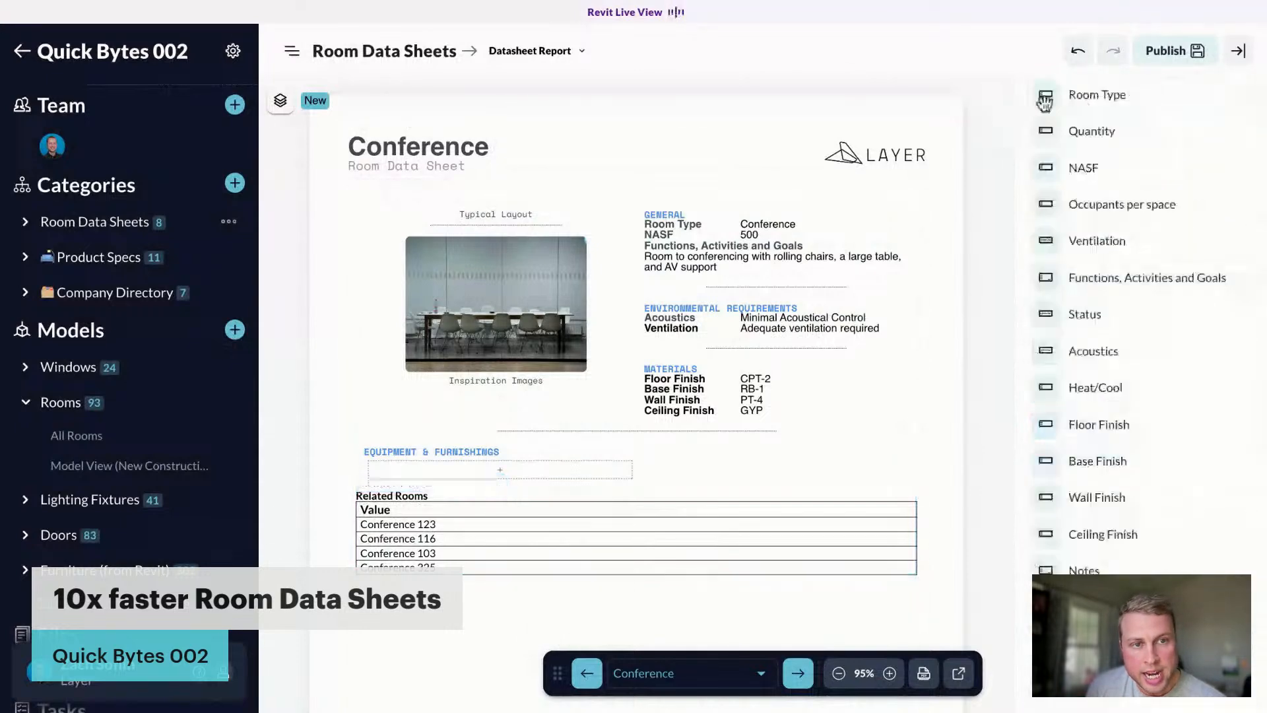
{"action": "left_click", "coordinate": [1191, 50]}
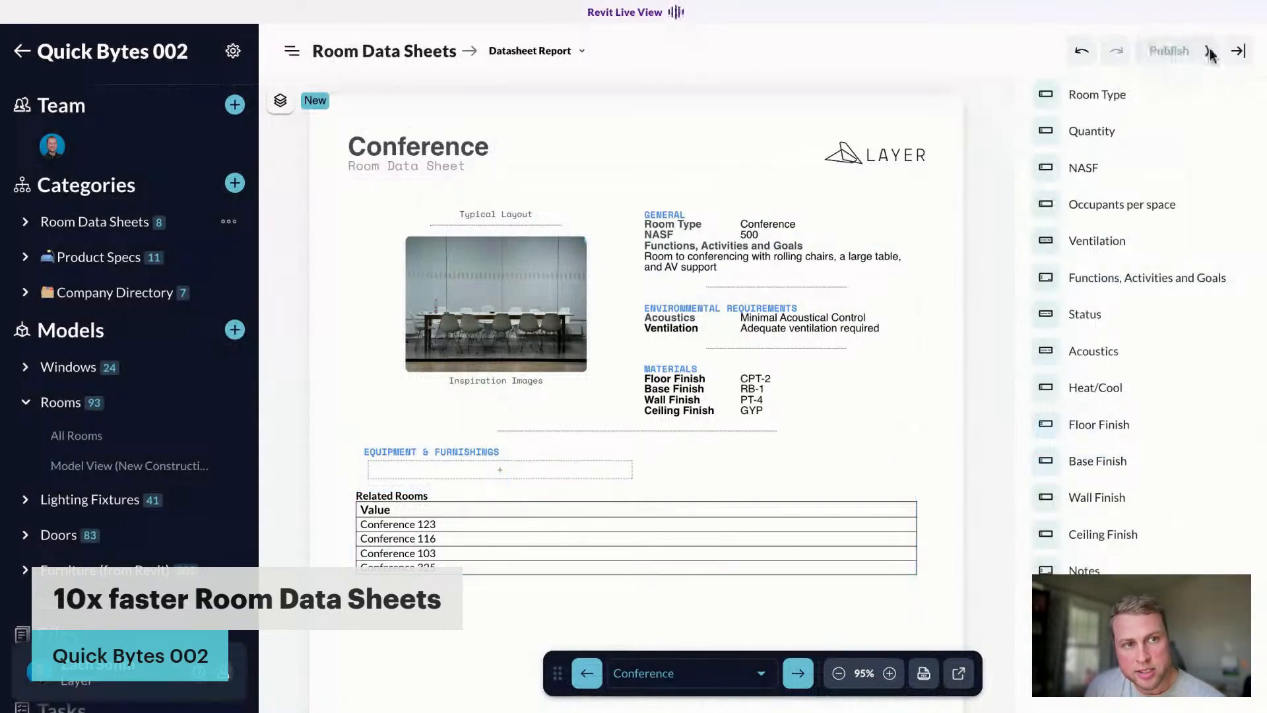
{"action": "left_click", "coordinate": [1240, 53]}
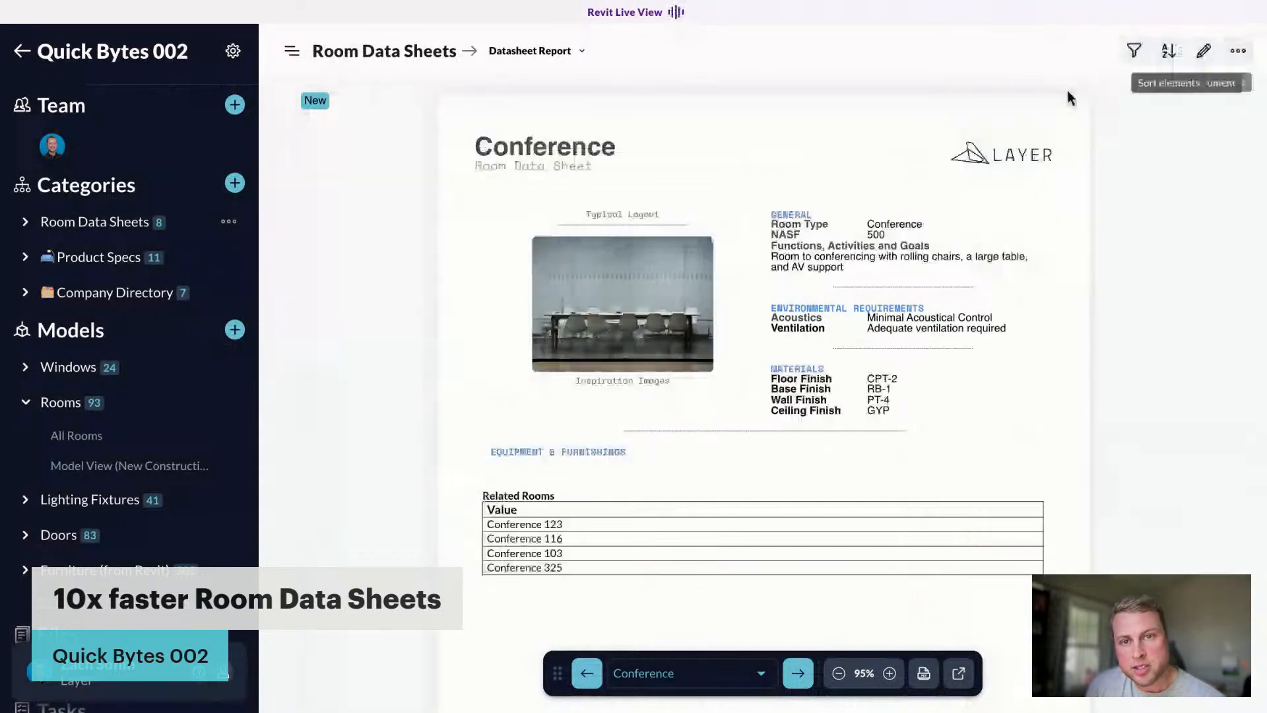
Step: Page through the report's Office, Conference, Computer Lab and Classroom sheets to check each room type's data and related rooms
{"action": "left_click", "coordinate": [798, 675]}
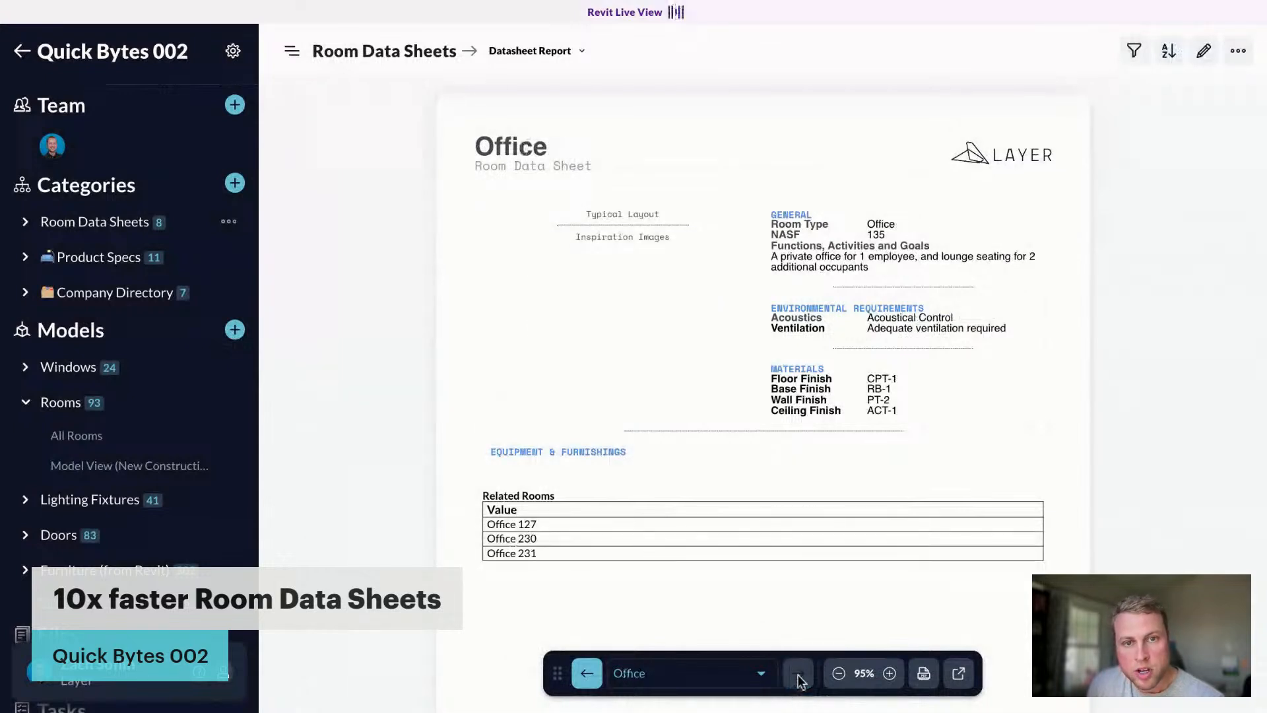
{"action": "left_click", "coordinate": [587, 674]}
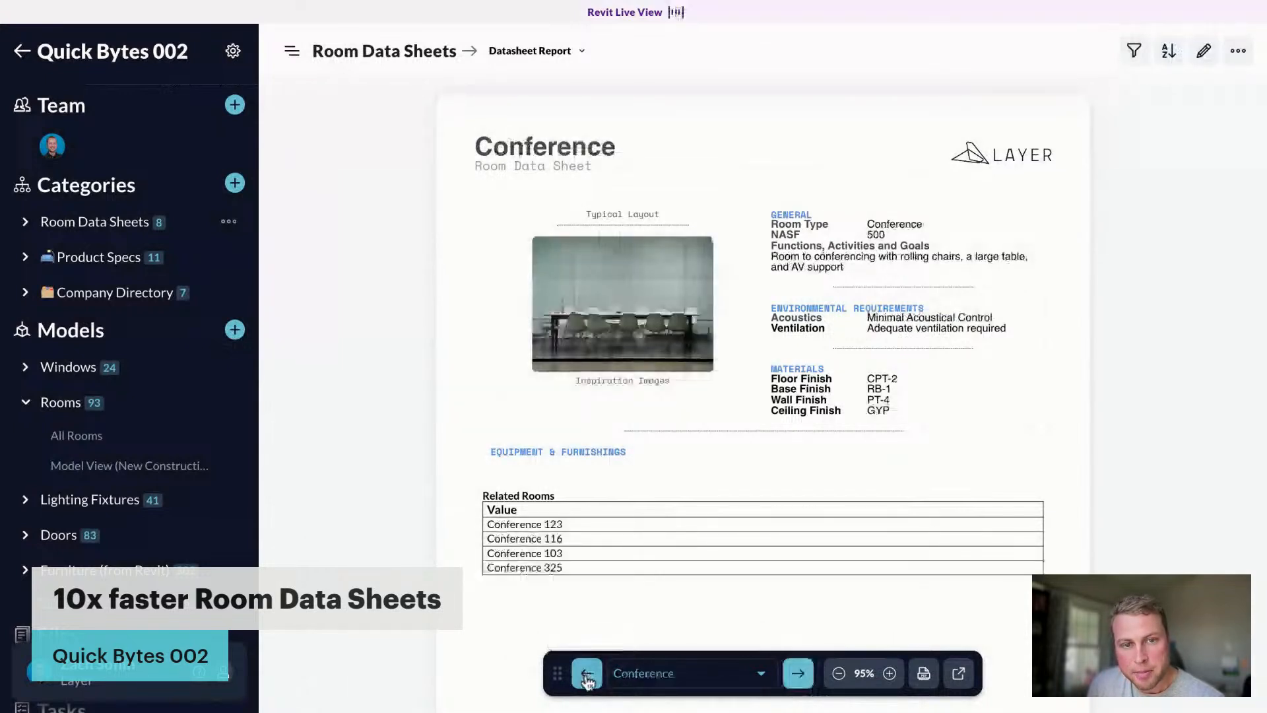
{"action": "left_click", "coordinate": [587, 674]}
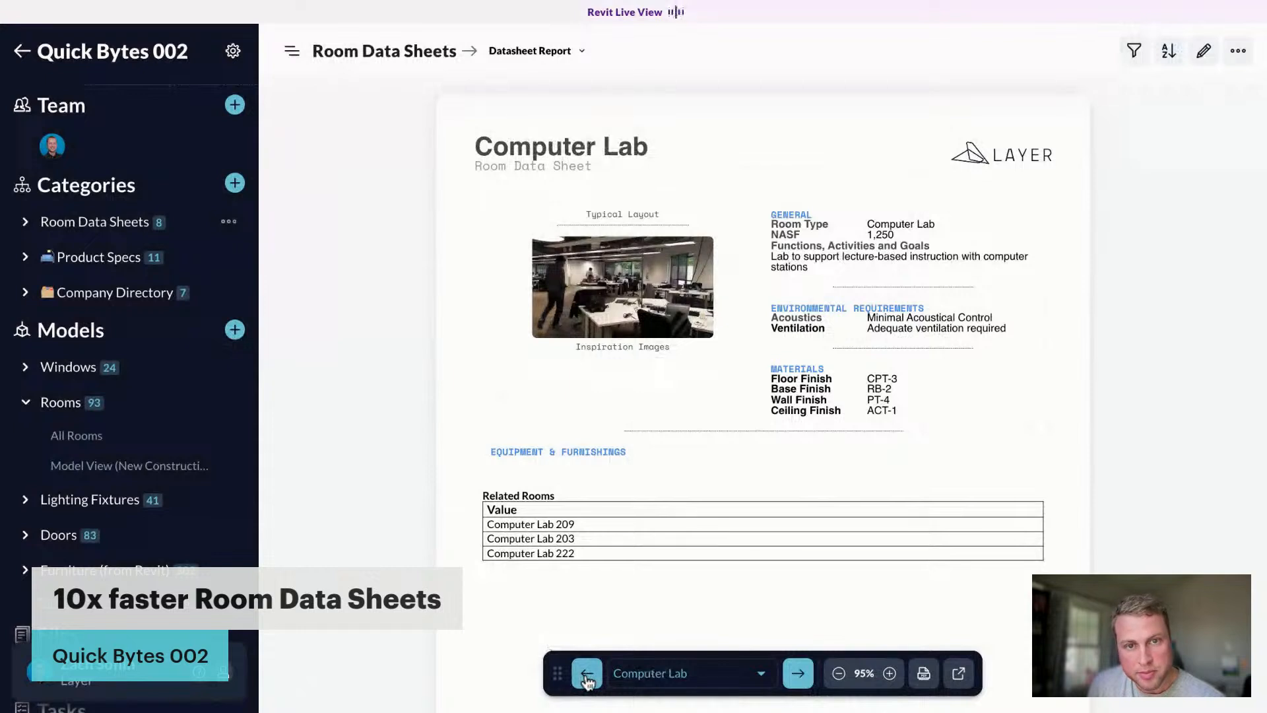
{"action": "left_click", "coordinate": [587, 674]}
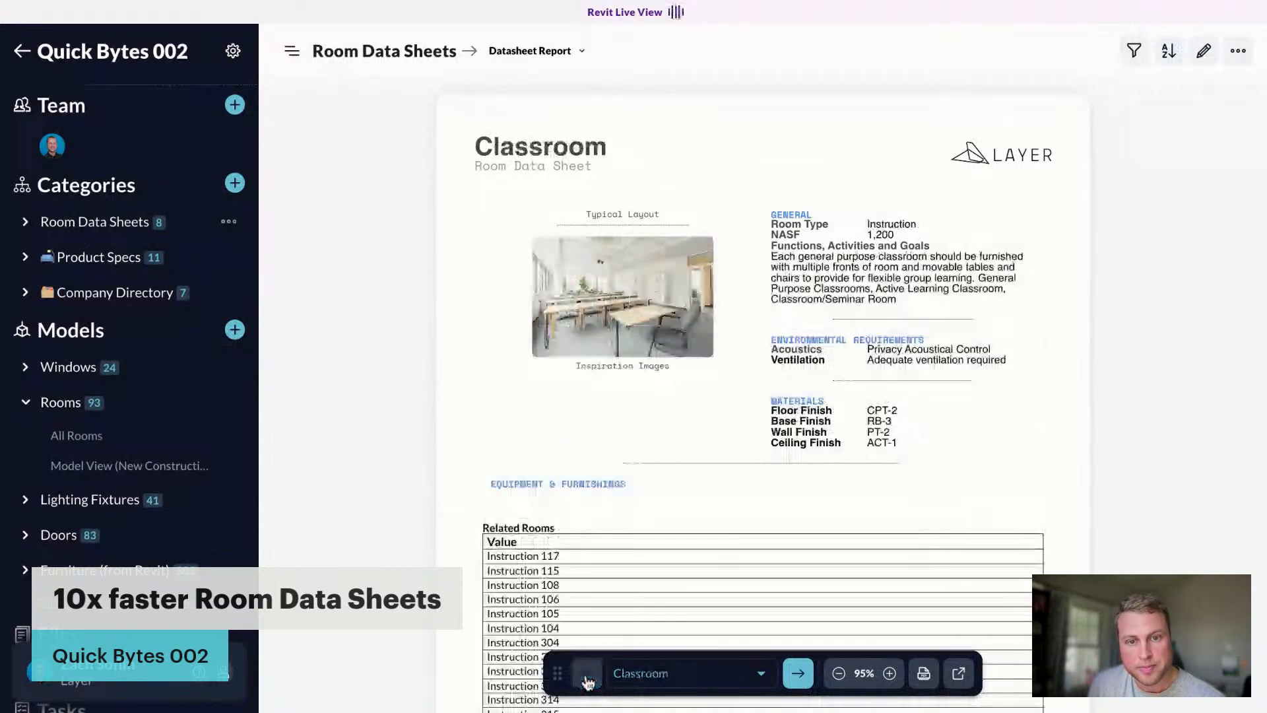
Step: View the report's PDF export options, dismiss them, and review the Related Rooms table on the Classroom sheet
{"action": "left_click", "coordinate": [924, 673]}
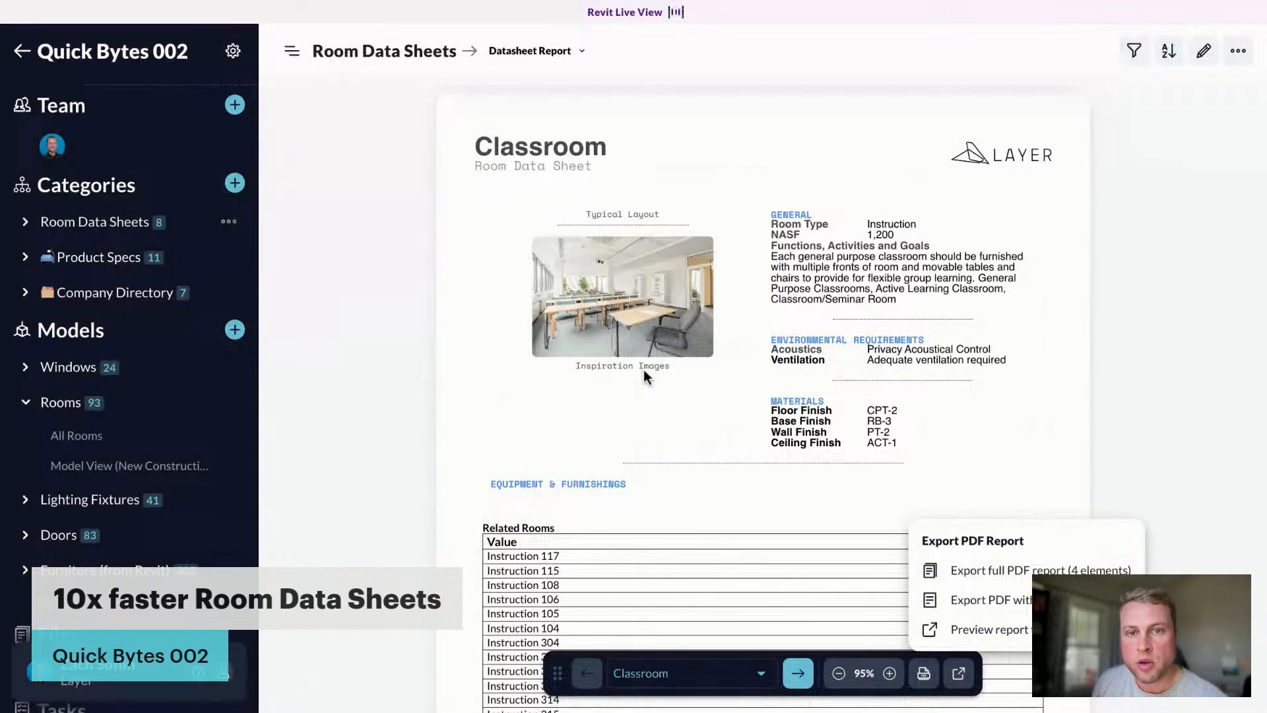
{"action": "left_click", "coordinate": [466, 524]}
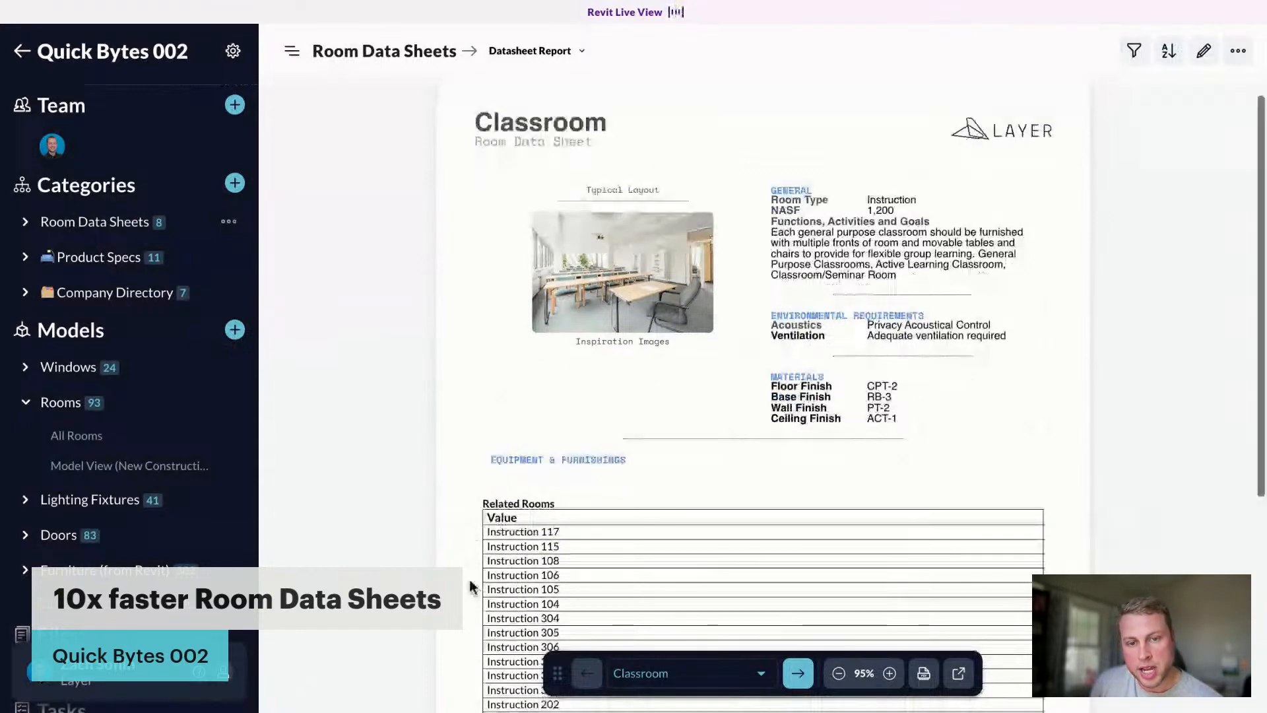
{"action": "scroll", "coordinate": [469, 528], "scroll_direction": "down", "scroll_amount": 3}
{"action": "scroll", "coordinate": [517, 476], "scroll_direction": "up", "scroll_amount": 3}
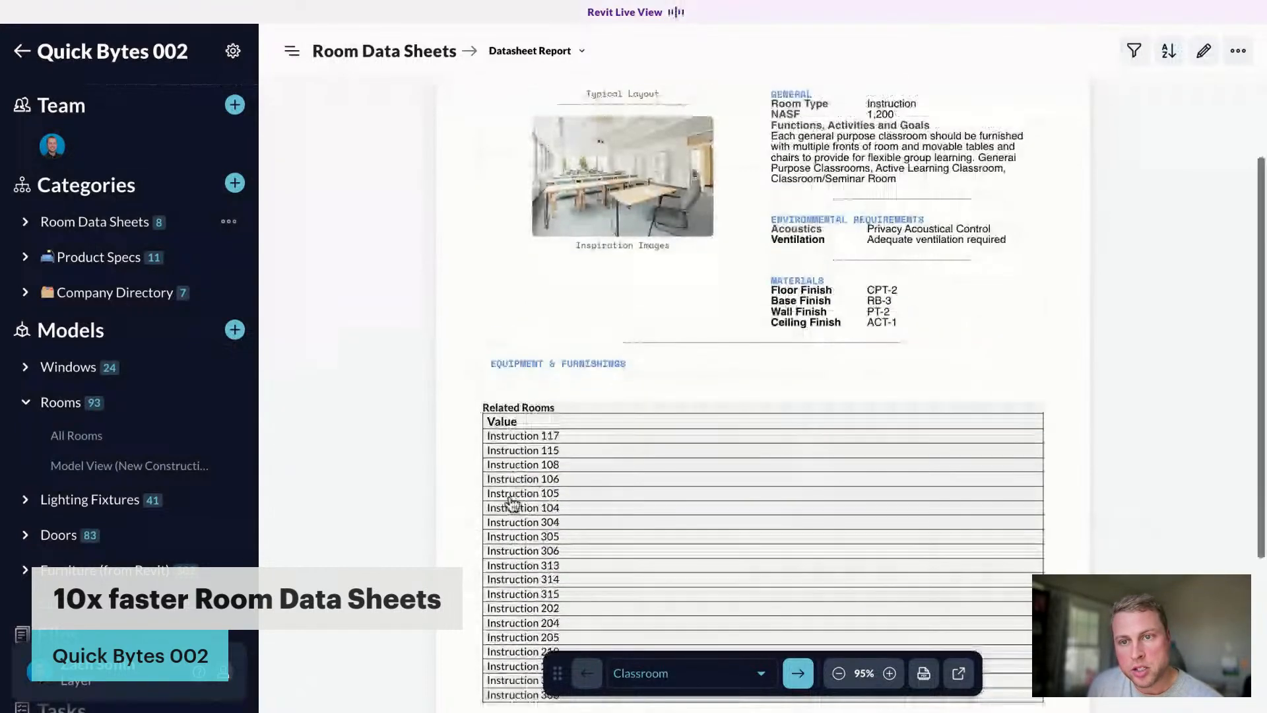